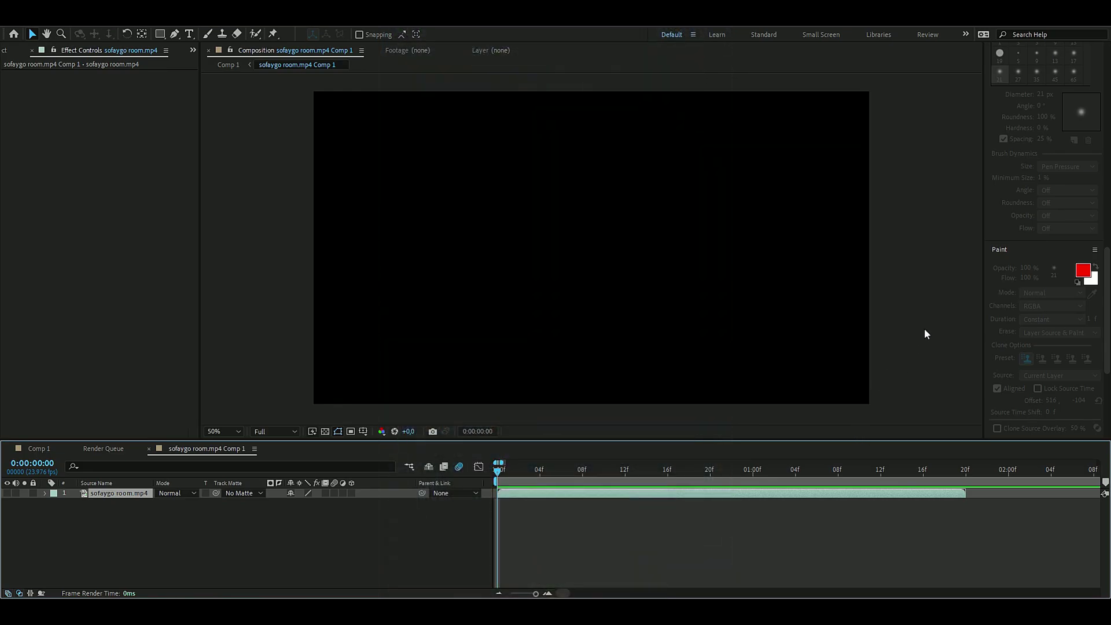
Make the sofaygo room.mp4 layer visible, duplicate it, and hide the lower copy.
left_click(7, 493)
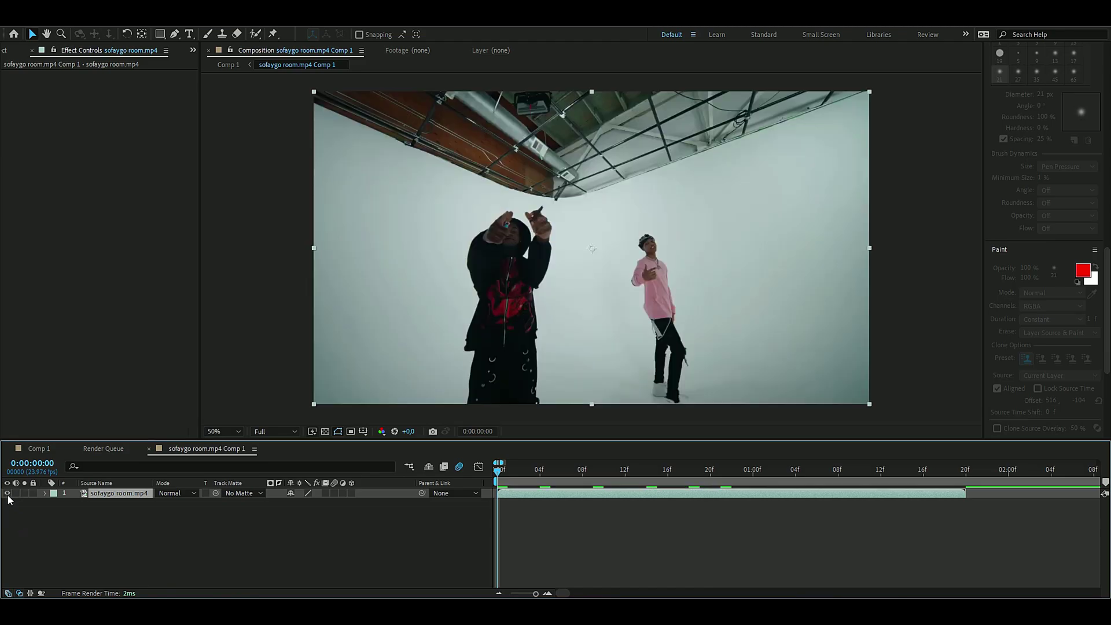
left_click(262, 537)
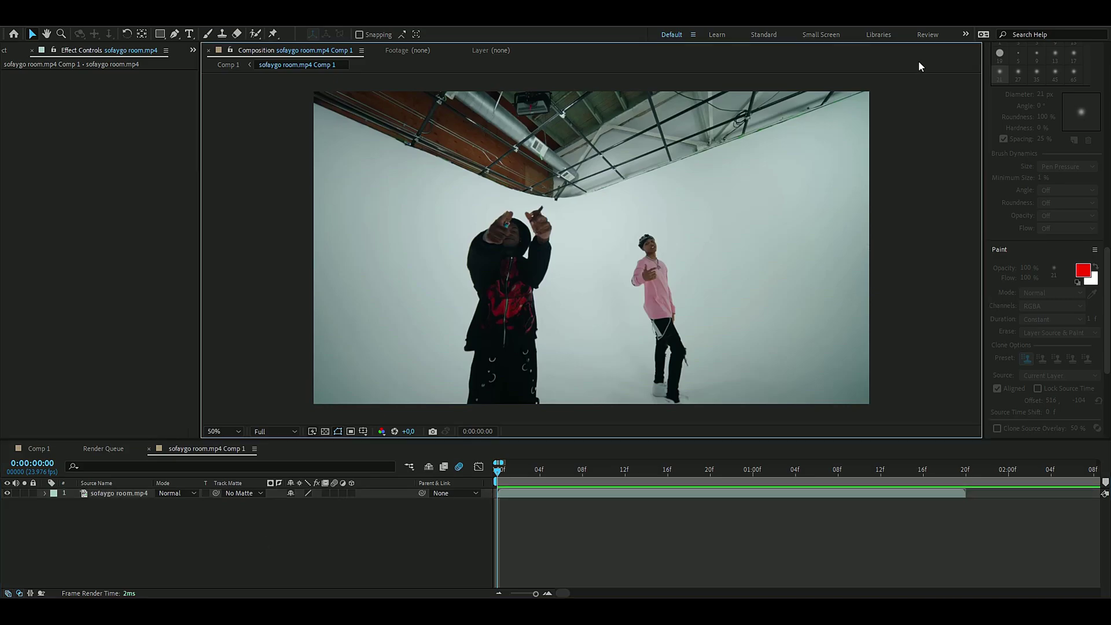
left_click(513, 493)
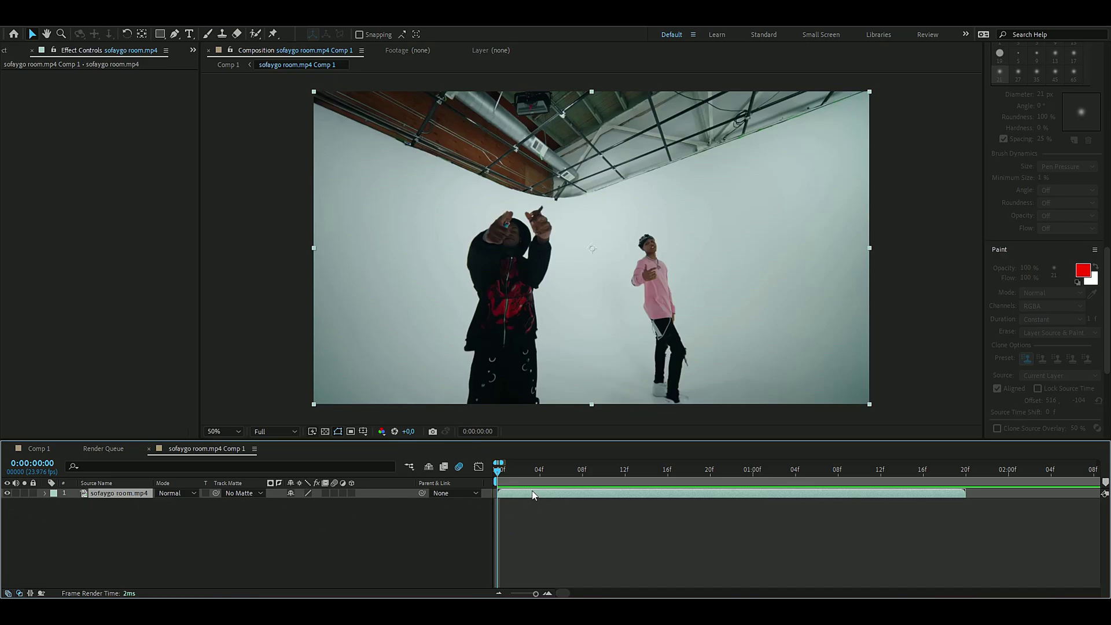
key("ctrl+d")
left_click(8, 504)
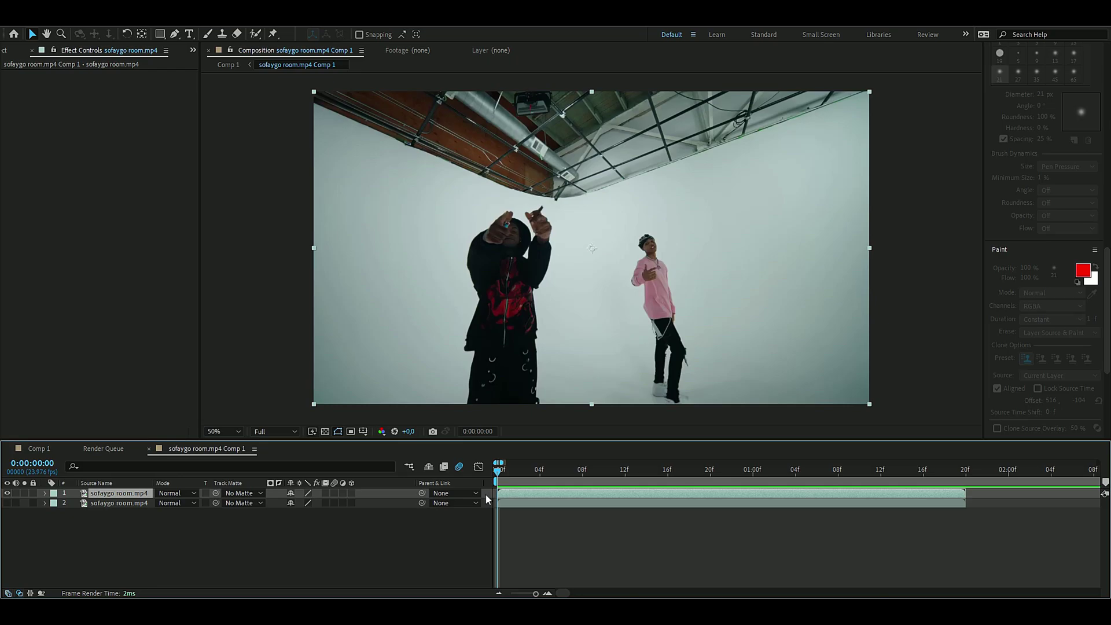
Freeze the top clip on its first frame by enabling time remapping and deleting the end keyframe, and preview it.
key("ctrl+alt+t")
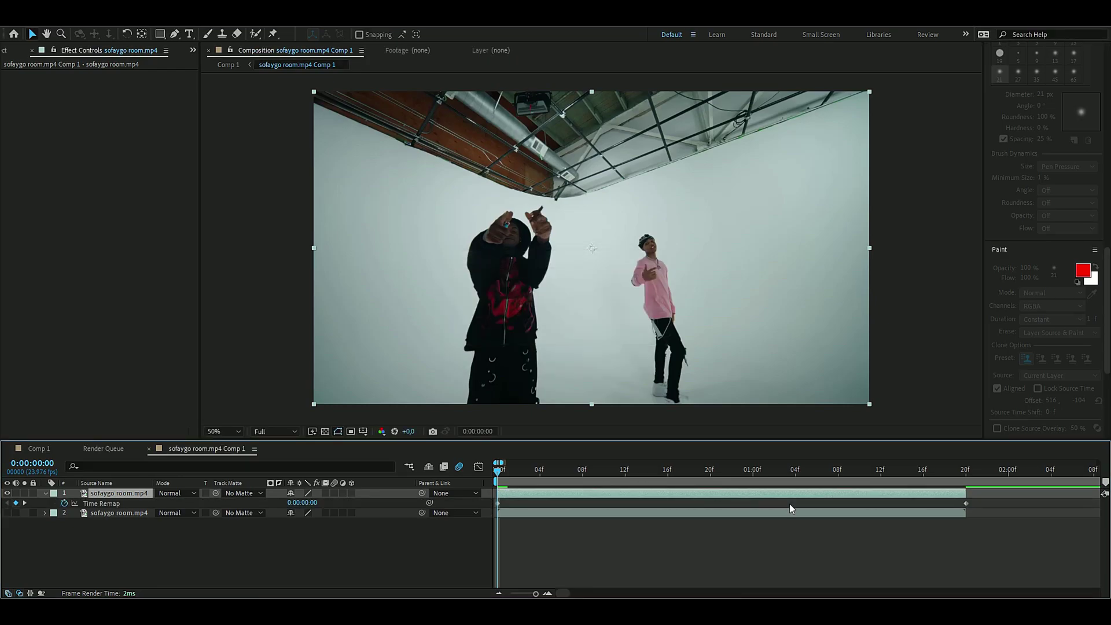
left_click(967, 504)
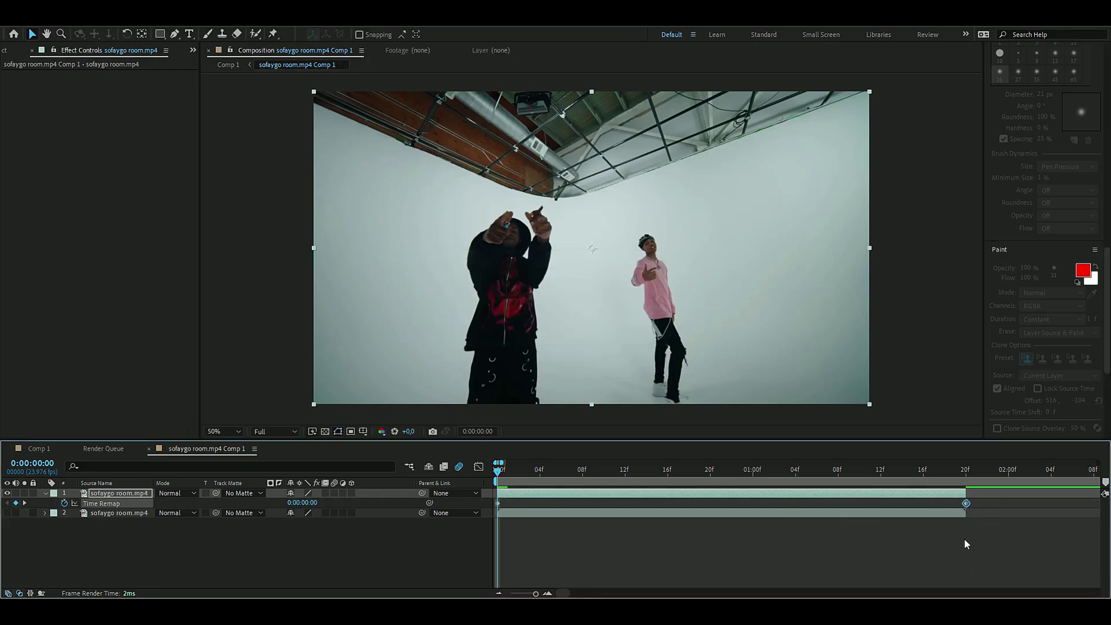
key("Delete")
key("space")
left_click_drag(710, 471, 497, 470)
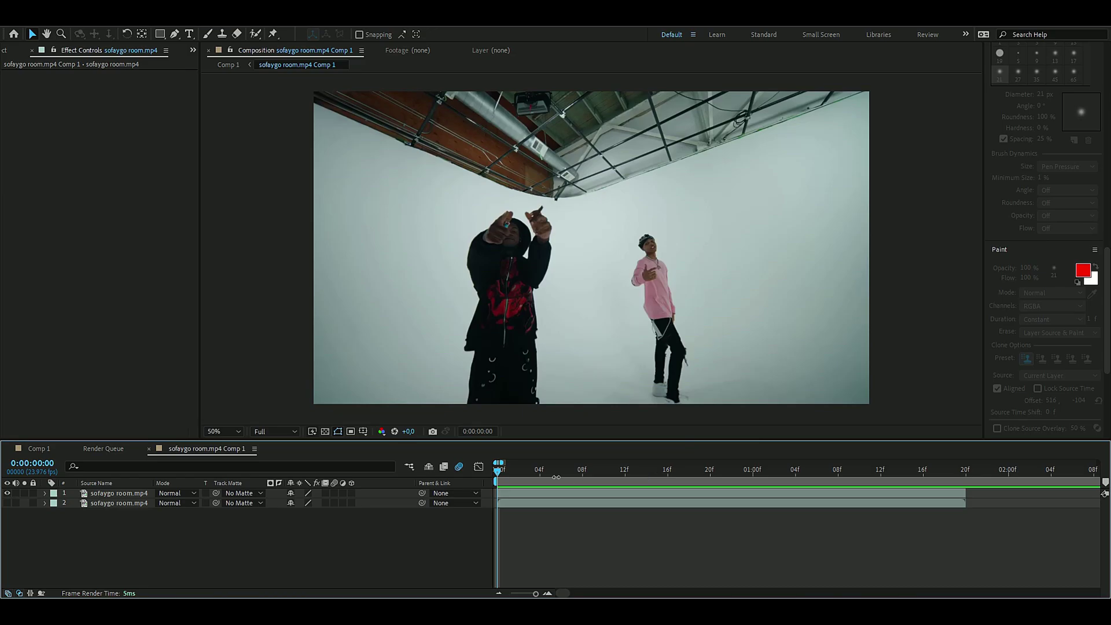
left_click(510, 494)
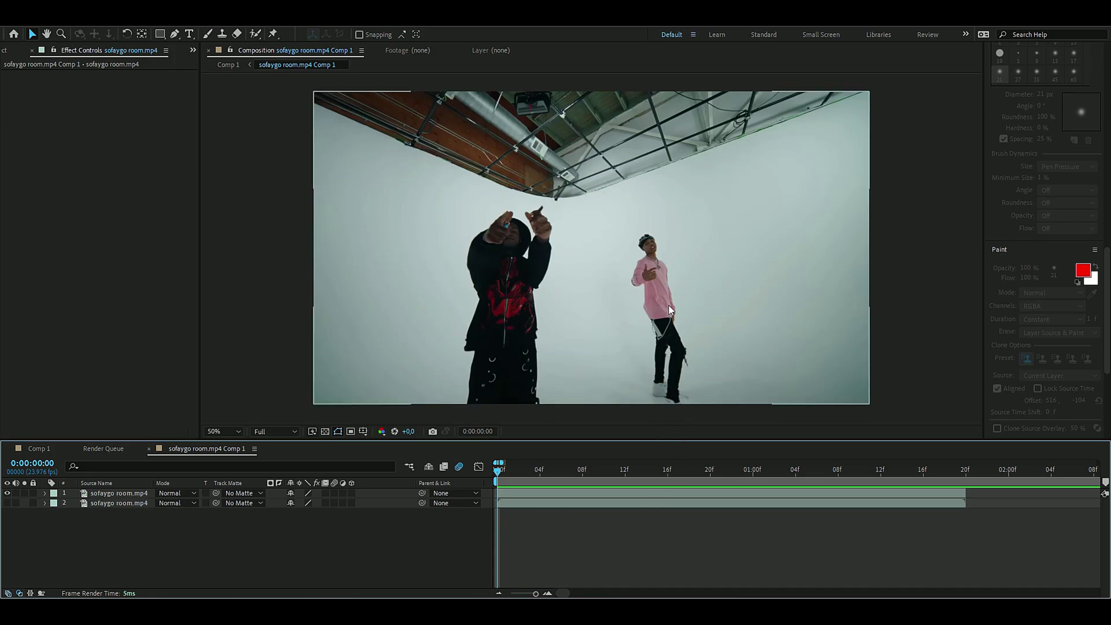
Open the frozen top clip in its own layer view with the Clone Stamp tool active for painting.
scroll(710, 323, "up", 4)
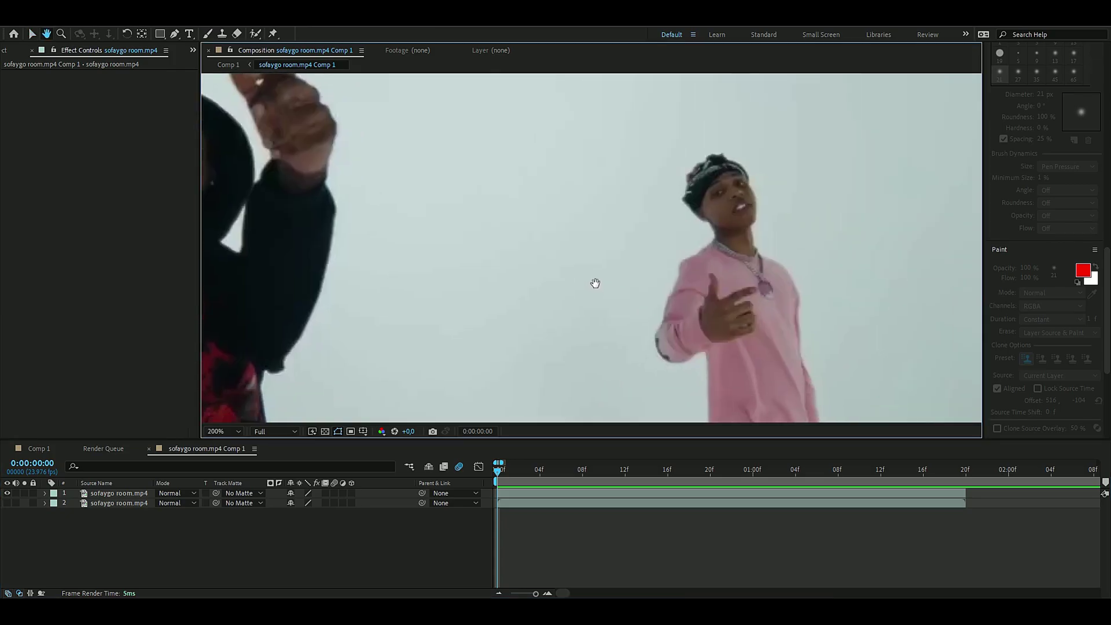
scroll(646, 322, "down", 4)
key("v")
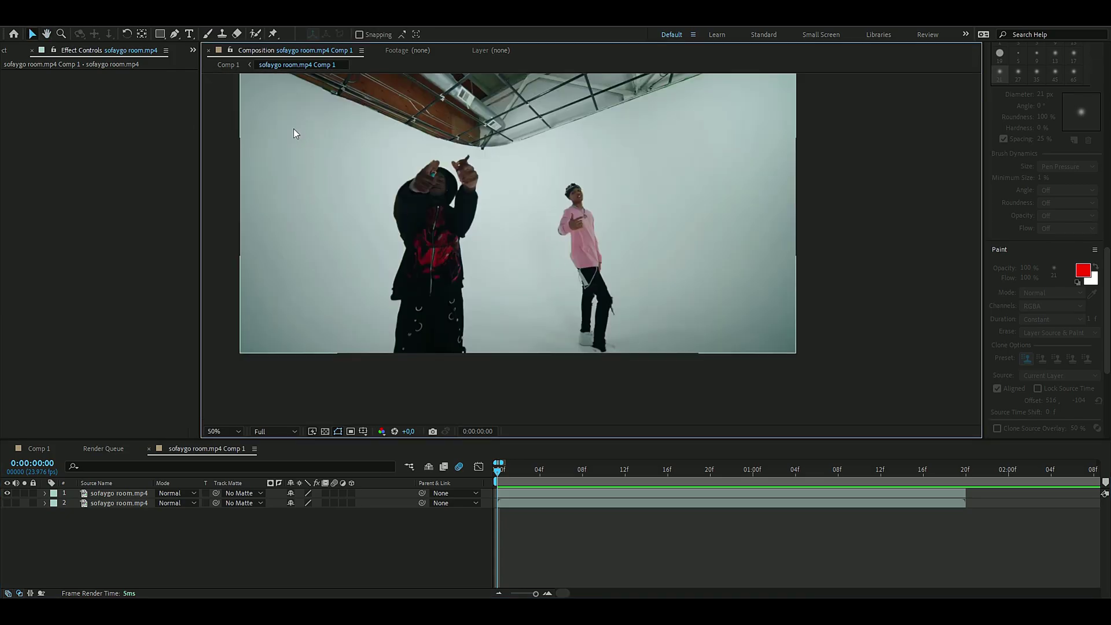
left_click(222, 35)
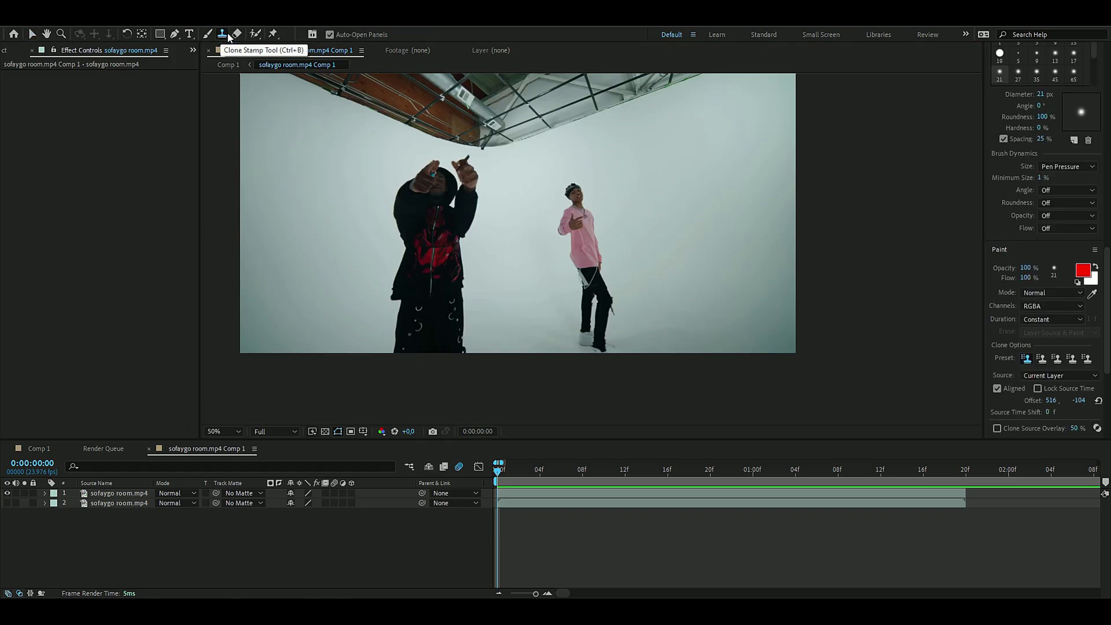
double_click(520, 495)
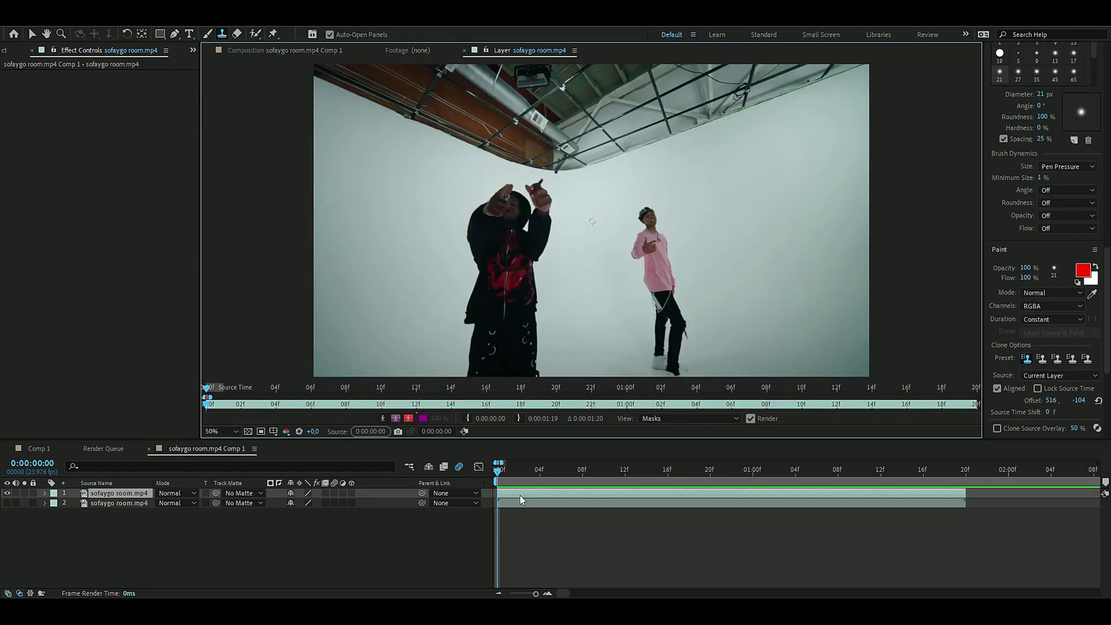
key("h")
left_click_drag(669, 270, 643, 218)
key("period")
key("period")
key("comma")
key("ctrl+b")
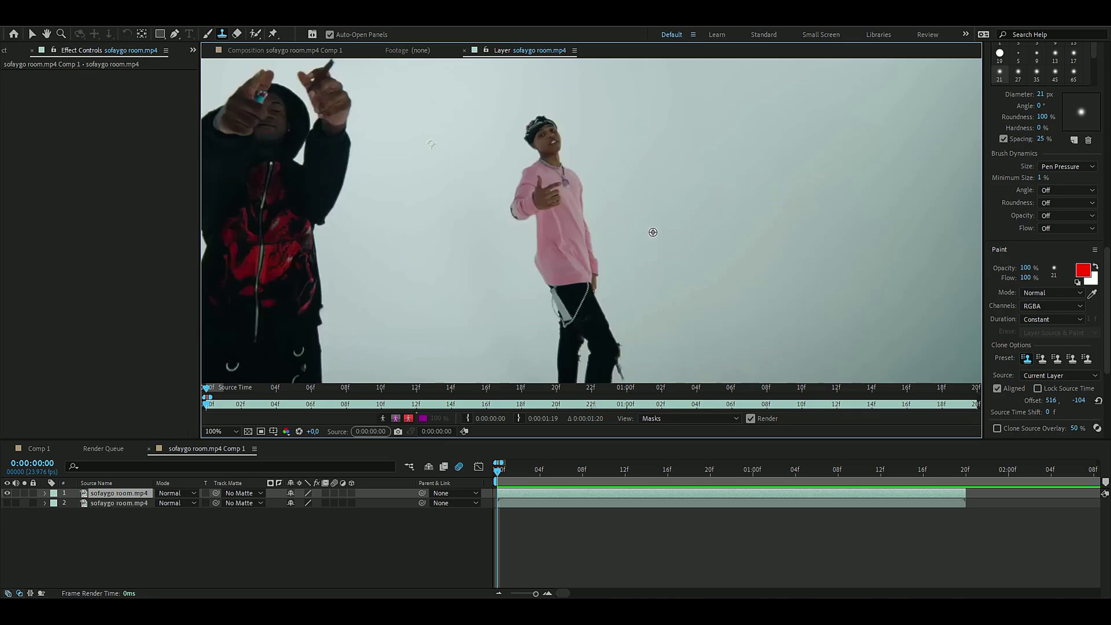
Clone clean wall and floor texture over the man in the pink shirt to remove him from the frame.
left_click(631, 231, "alt")
left_click_drag(603, 235, 574, 228)
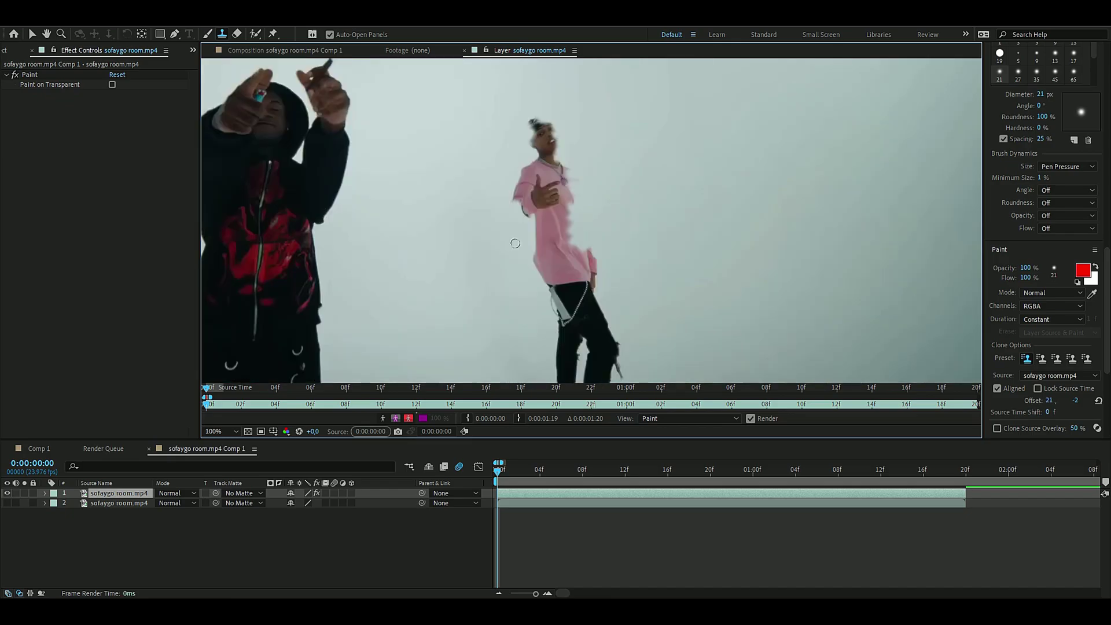
mouse_move(513, 242)
left_mouse_down()
mouse_move(533, 119)
mouse_move(556, 133)
left_mouse_up()
scroll(555, 134, "up", 1)
mouse_move(483, 272)
left_mouse_down()
mouse_move(528, 262)
mouse_move(455, 194)
mouse_move(559, 123)
mouse_move(480, 162)
left_mouse_up()
left_click(112, 85)
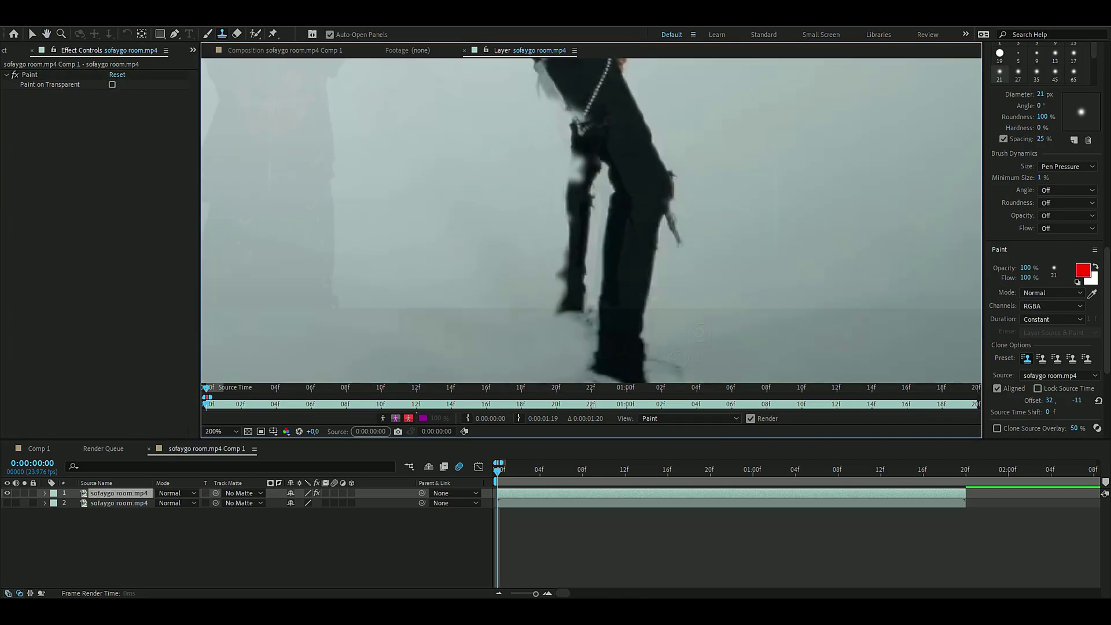
left_click_drag(699, 332, 622, 185)
mouse_move(565, 229)
left_mouse_down()
mouse_move(503, 261)
mouse_move(571, 130)
left_mouse_up()
mouse_move(550, 191)
left_mouse_down()
mouse_move(515, 324)
mouse_move(547, 181)
left_mouse_up()
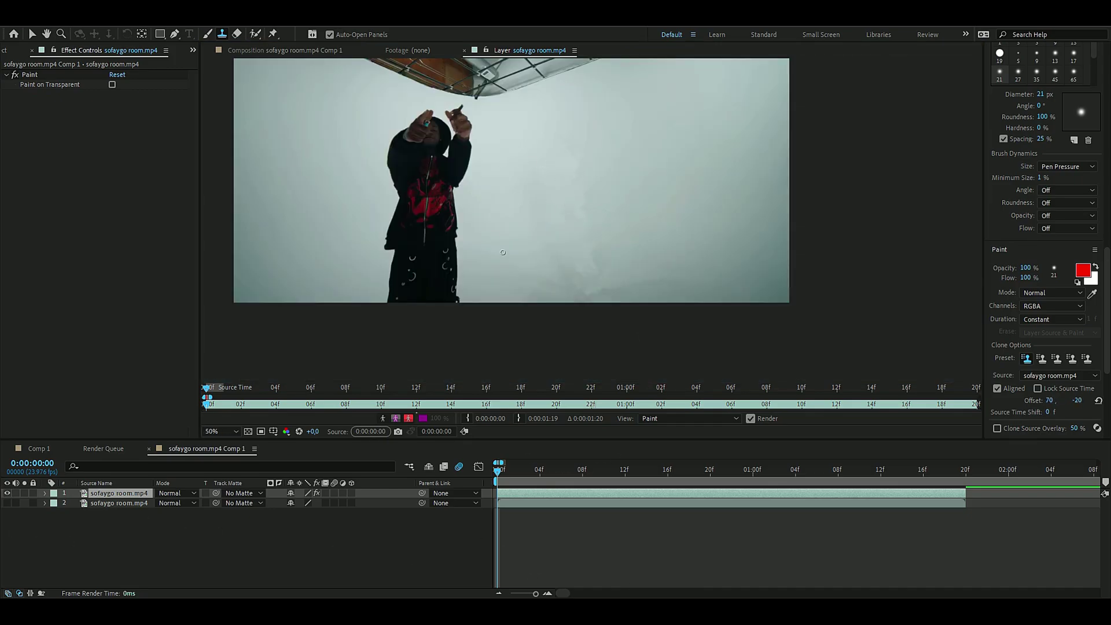
Return to the composition, add a shape layer, and draw a white circle extending up and right from the frame's center.
left_click(257, 51)
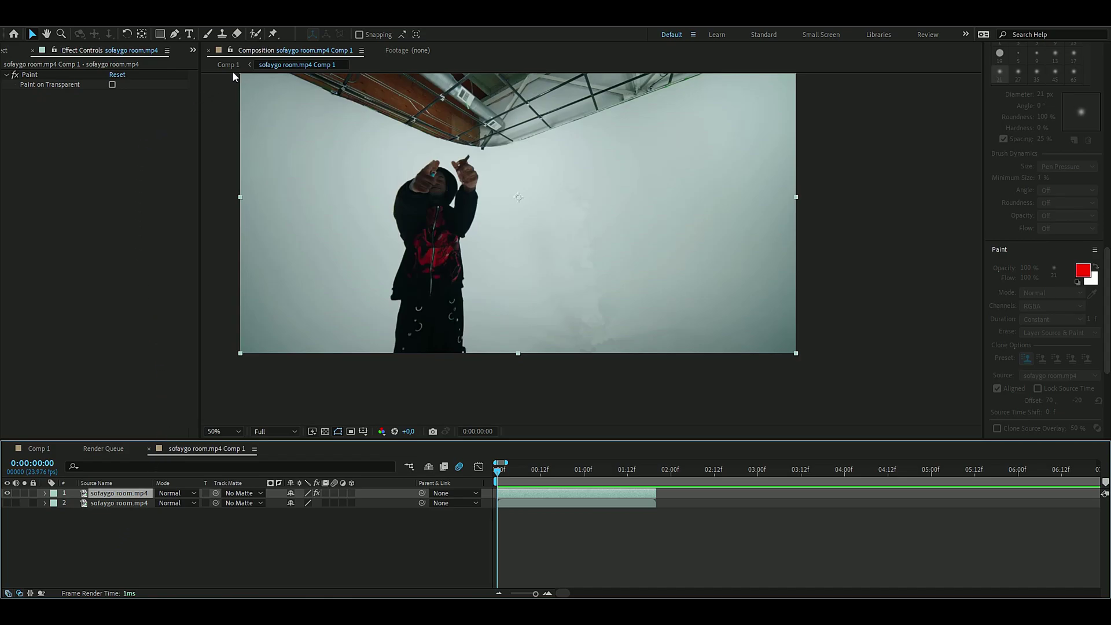
right_click(131, 532)
mouse_move(175, 389)
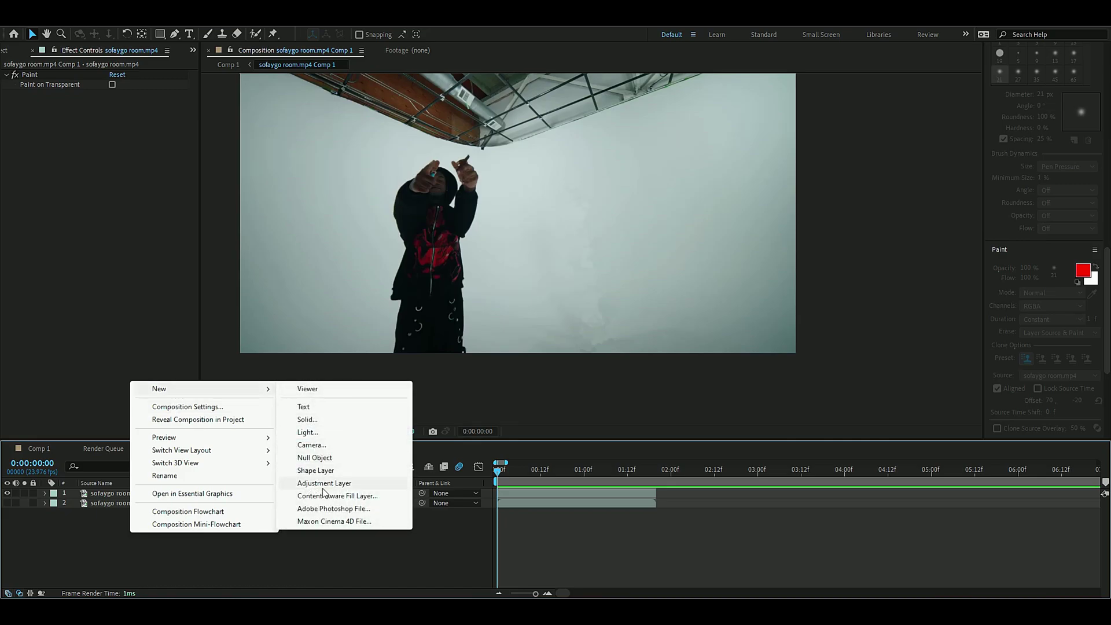
left_click(316, 470)
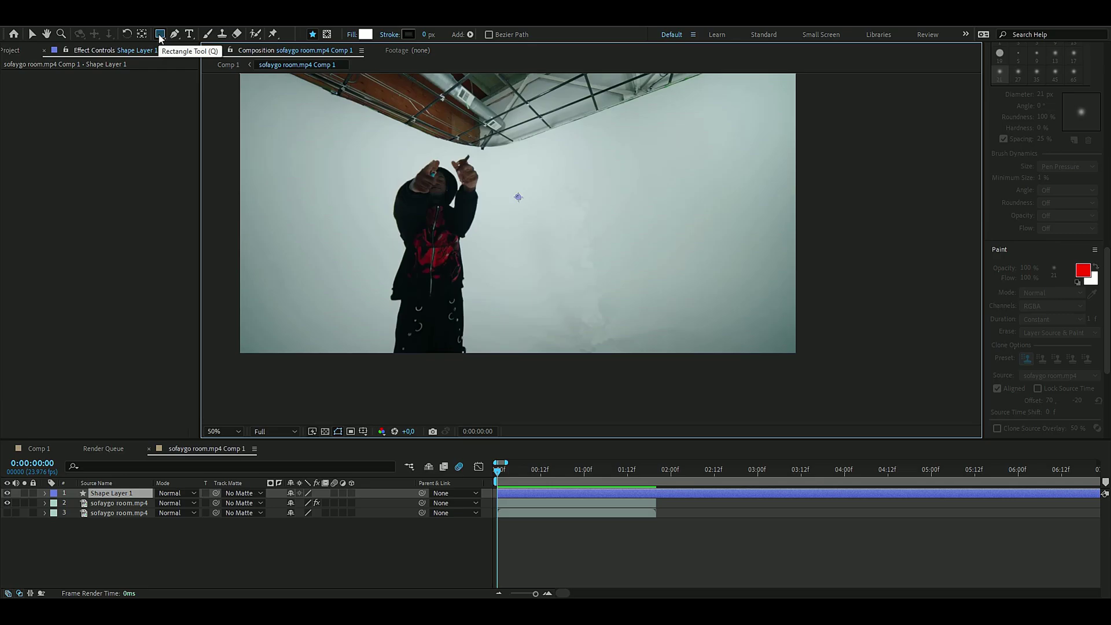
key("q")
key("q")
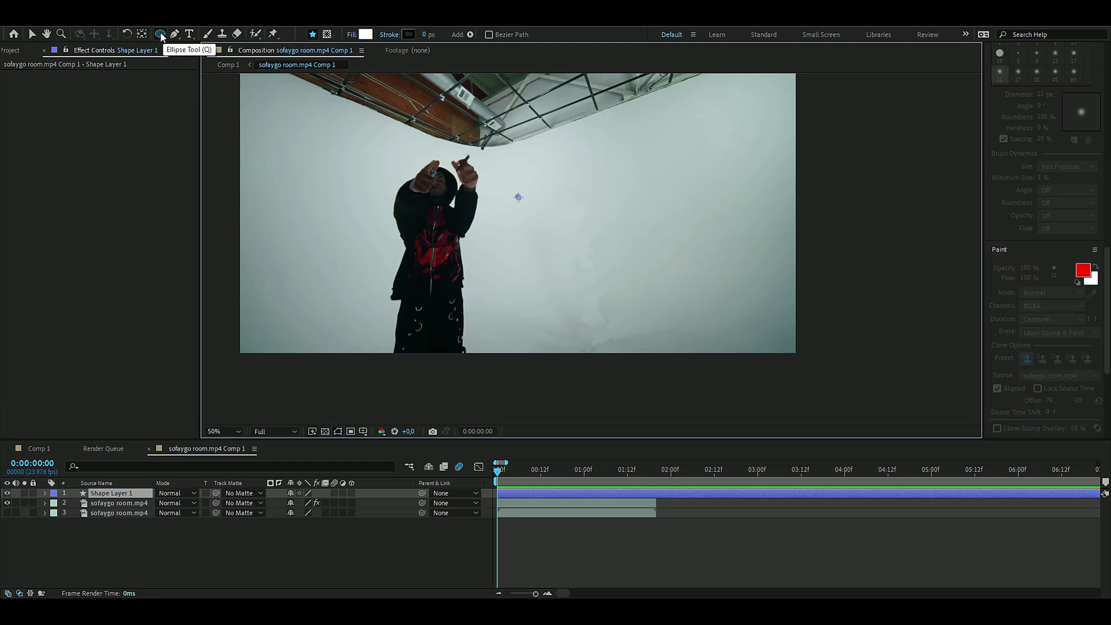
double_click(160, 34)
left_click_drag(518, 197, 548, 167)
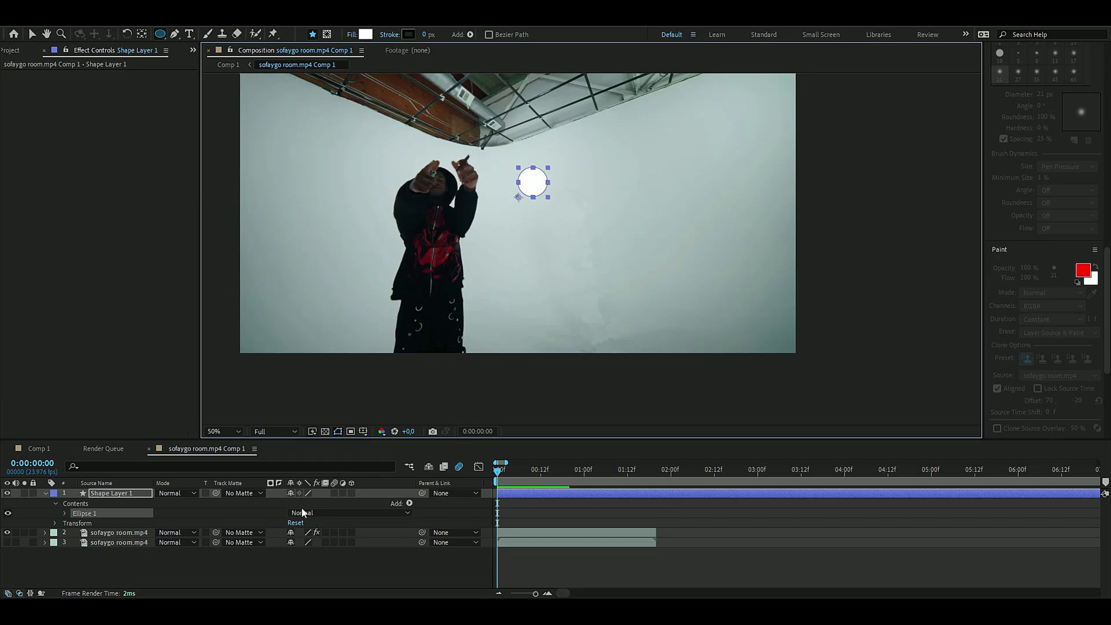
Place a composition marker at 0:00:02:00.
left_click_drag(497, 472, 672, 495)
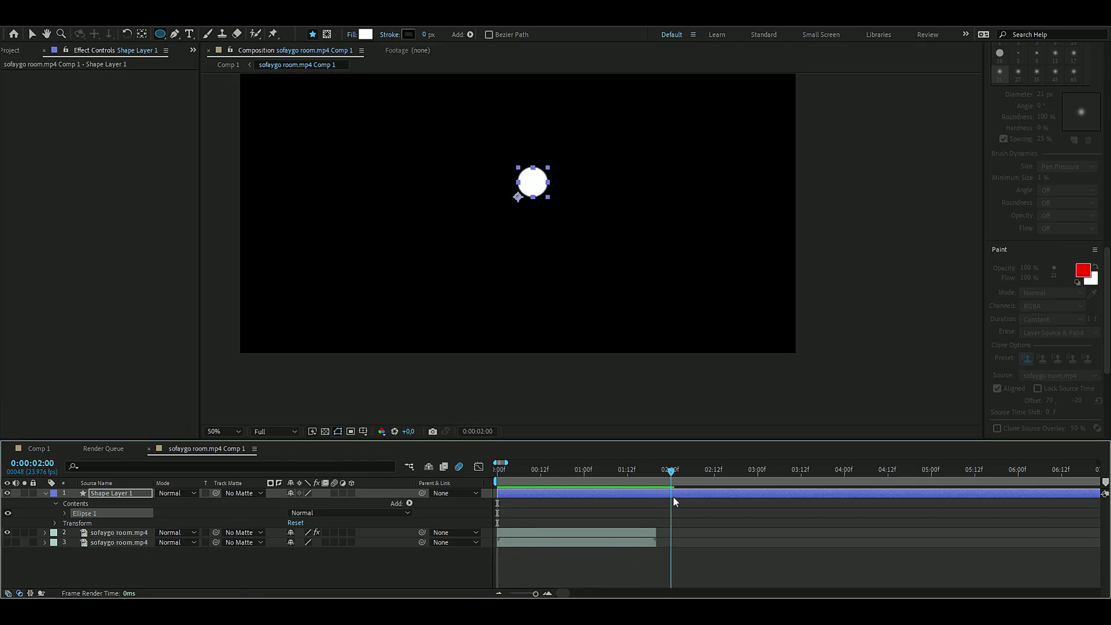
left_click(653, 562)
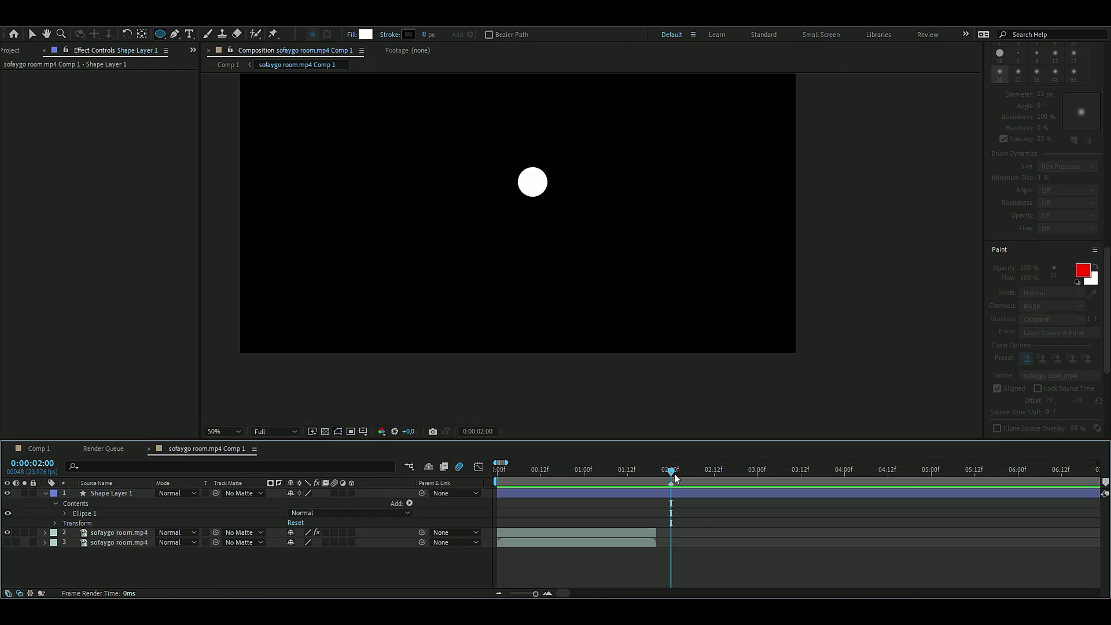
Expand Shape Layer 1's transform properties and center its anchor point in the circle at 50, -48.
left_click(520, 495)
left_click(46, 494)
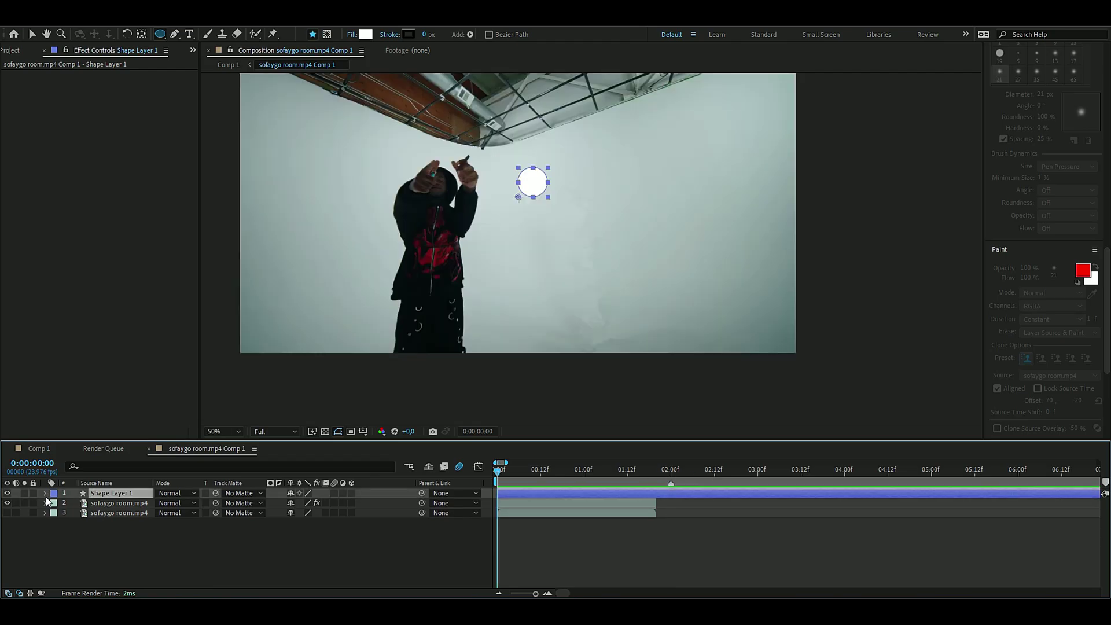
left_click(45, 493)
left_click(56, 524)
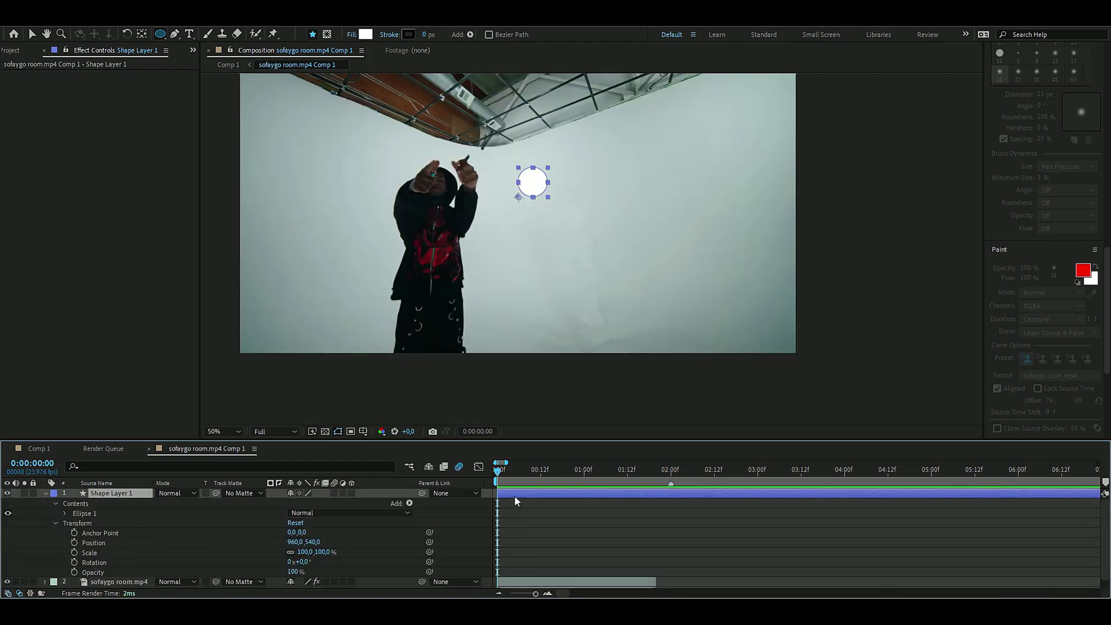
left_click(388, 530)
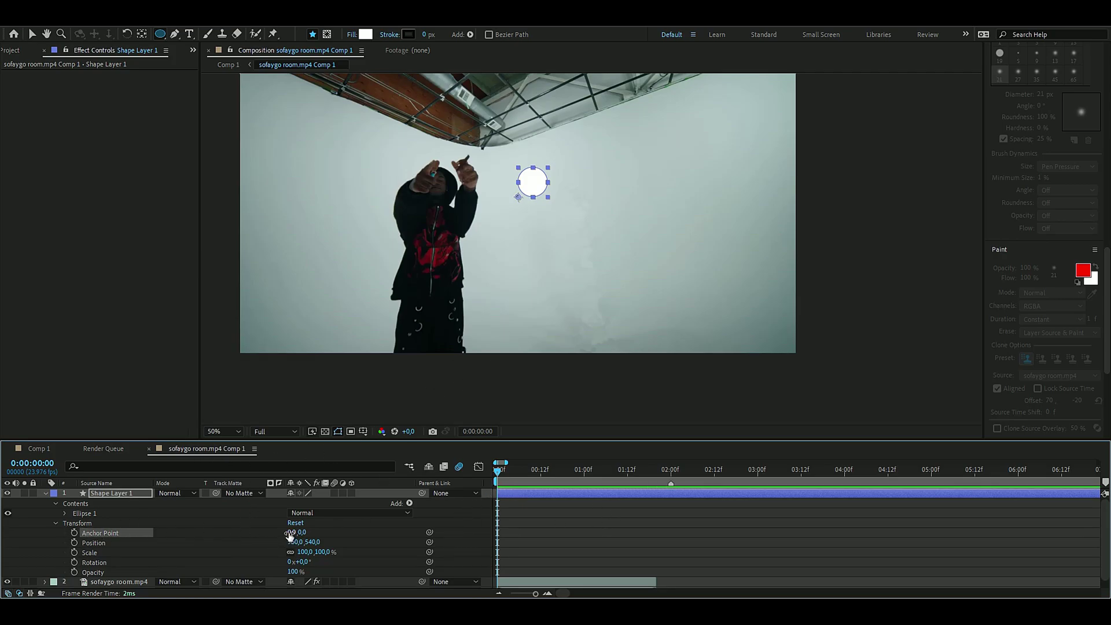
mouse_move(290, 533)
left_mouse_down()
mouse_move(319, 533)
mouse_move(278, 533)
left_mouse_up()
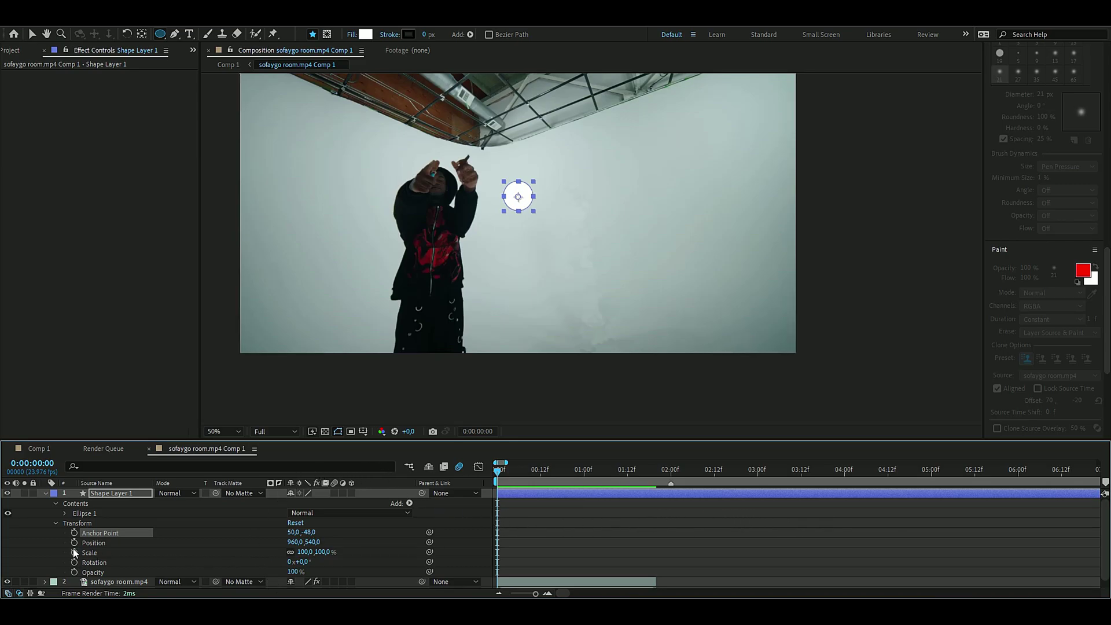
Set the circle layer's position to -71, 852 so it sits outside the frame.
left_click(293, 543)
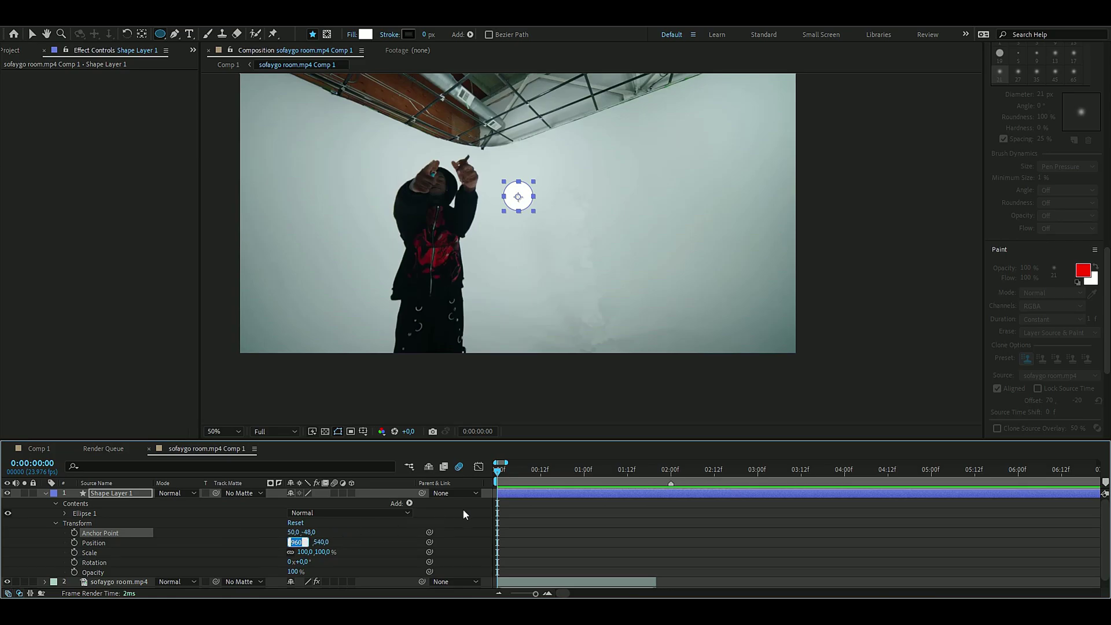
key("BackSpace")
type("-71")
key("Return")
key("Tab")
type("8")
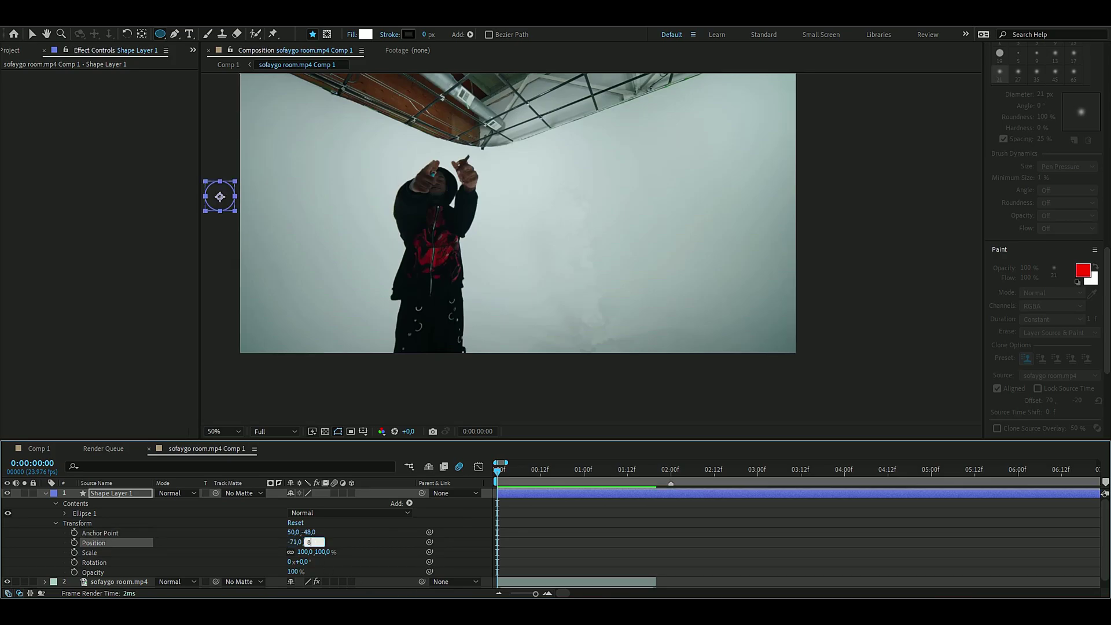
type("52")
key("Return")
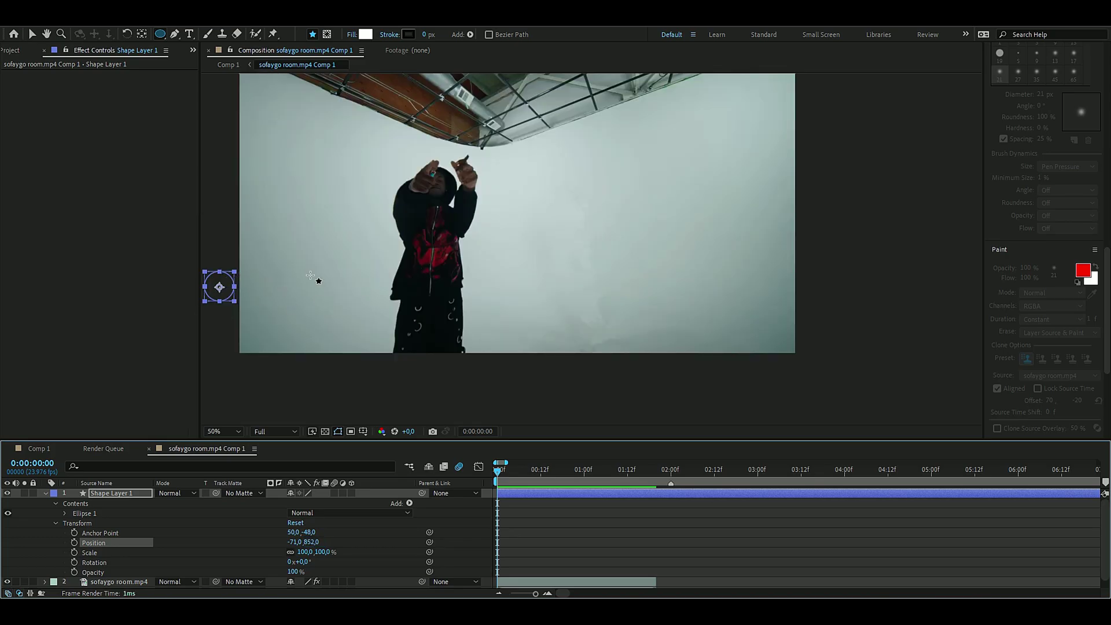
Set the circle layer's scale to 0% and start keyframing both Scale and Position at 0:00:00:00.
key("comma")
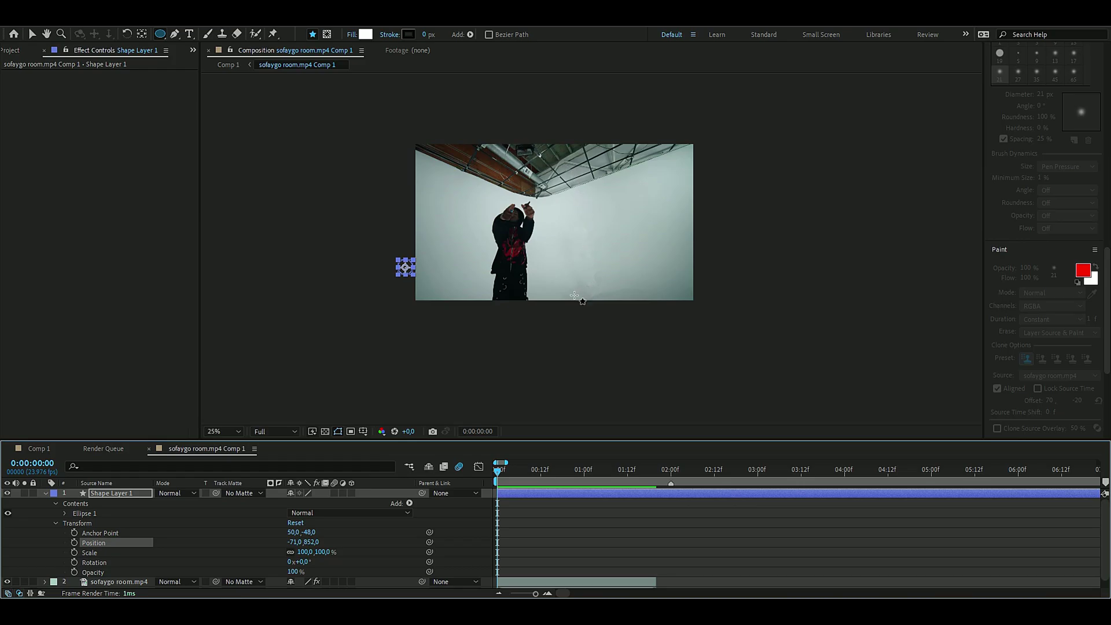
left_click(312, 553)
type("0")
key("Return")
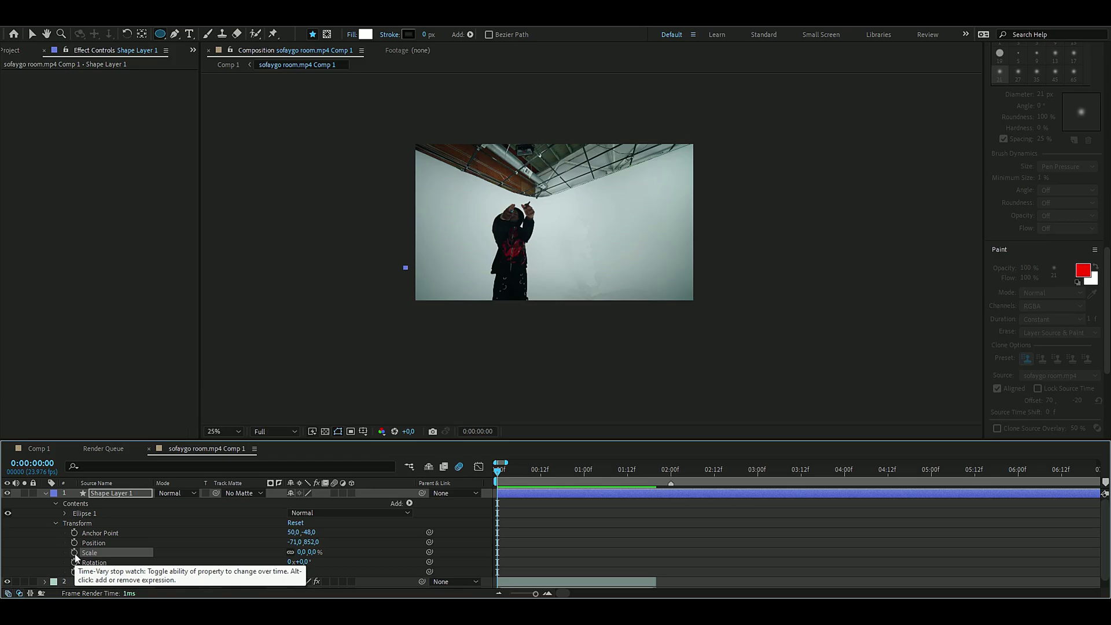
left_click(75, 553)
left_click(74, 543)
At 0:00:01:00, mark the shape layer and keyframe its position at 643, 159.
left_click_drag(504, 478, 584, 481)
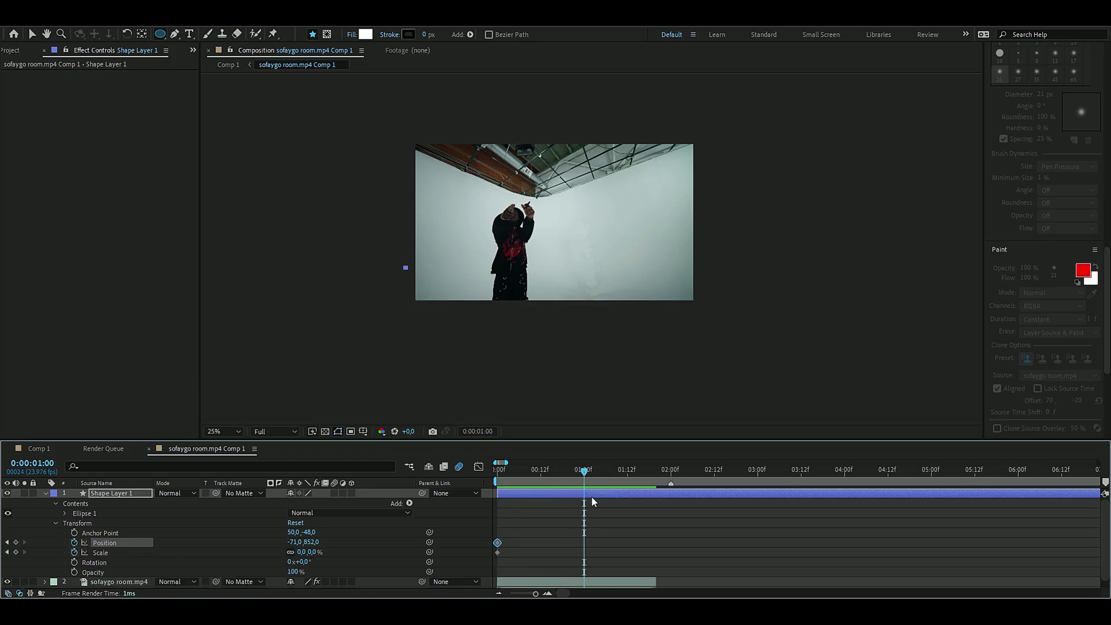
left_click(585, 492)
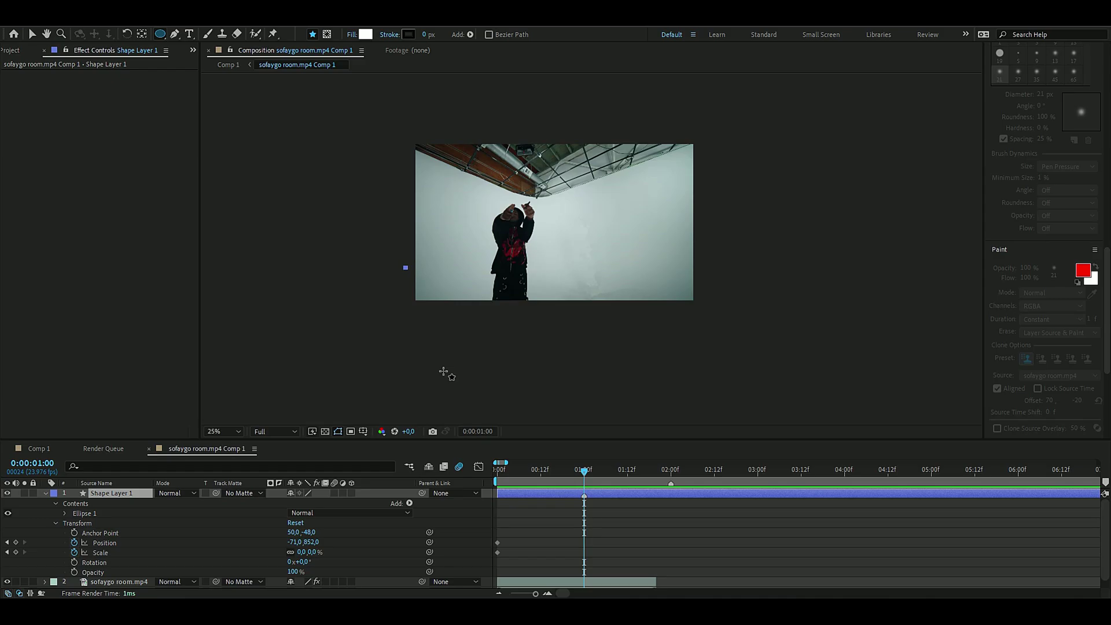
left_click(296, 542)
type("6")
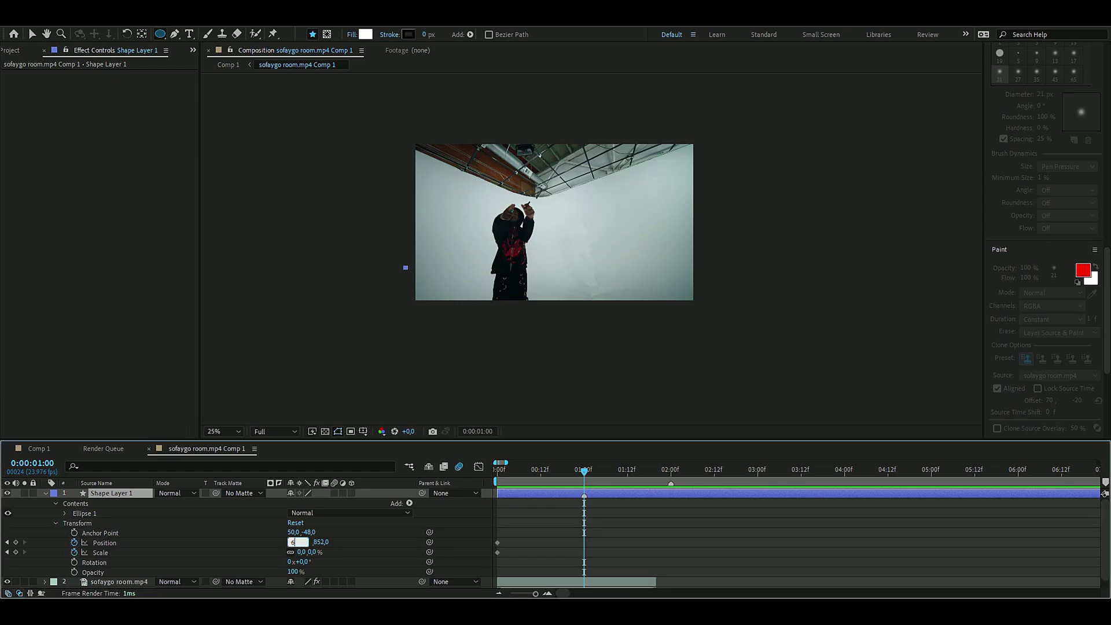
type("43")
key("Return")
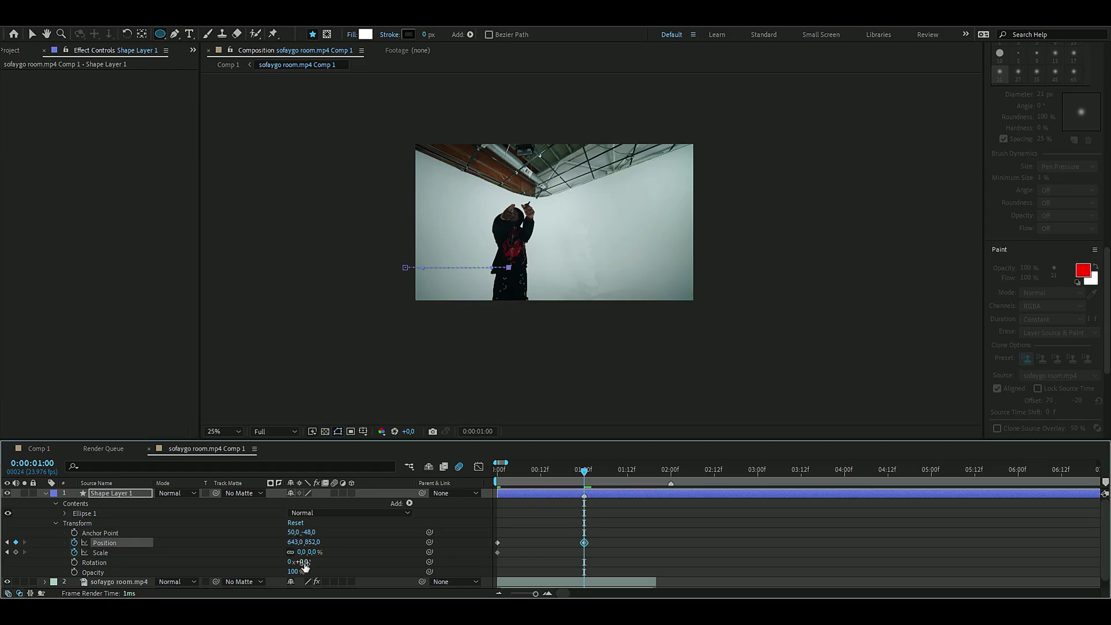
left_click(313, 543)
type("159")
scroll(441, 228, "up", 6)
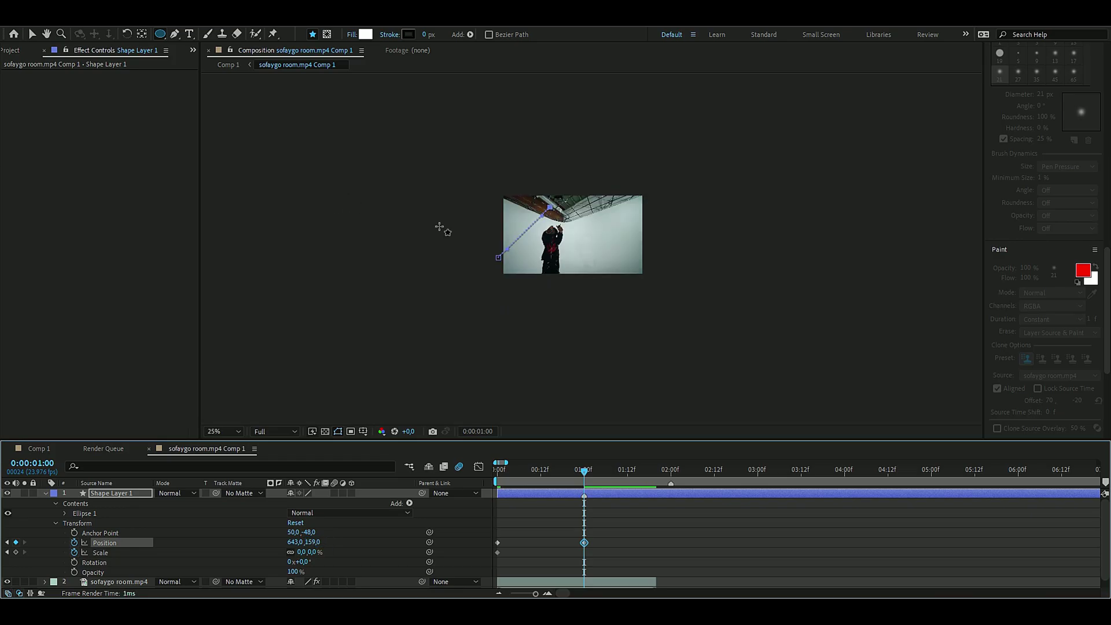
scroll(417, 235, "down", 4)
scroll(404, 230, "up", 2)
left_click_drag(391, 250, 653, 330)
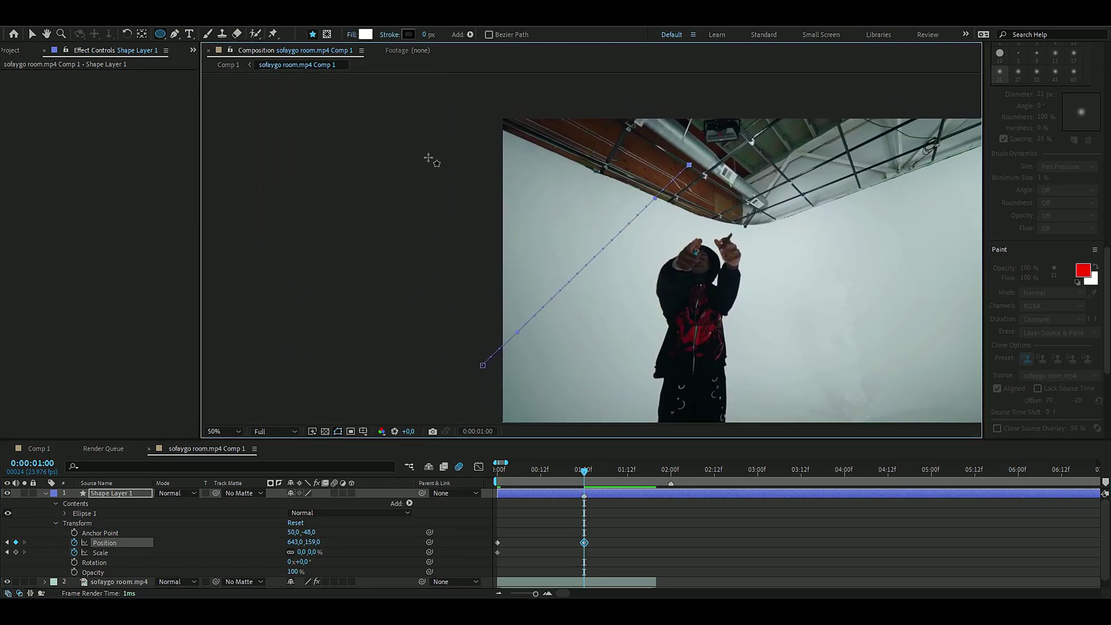
Bend the circle's motion path between the first two position keyframes into a rounded arc using their Bezier handles.
left_click(32, 34)
left_click_drag(518, 331, 481, 294)
left_click_drag(683, 168, 502, 168)
left_click_drag(481, 291, 486, 314)
scroll(793, 251, "down", 2)
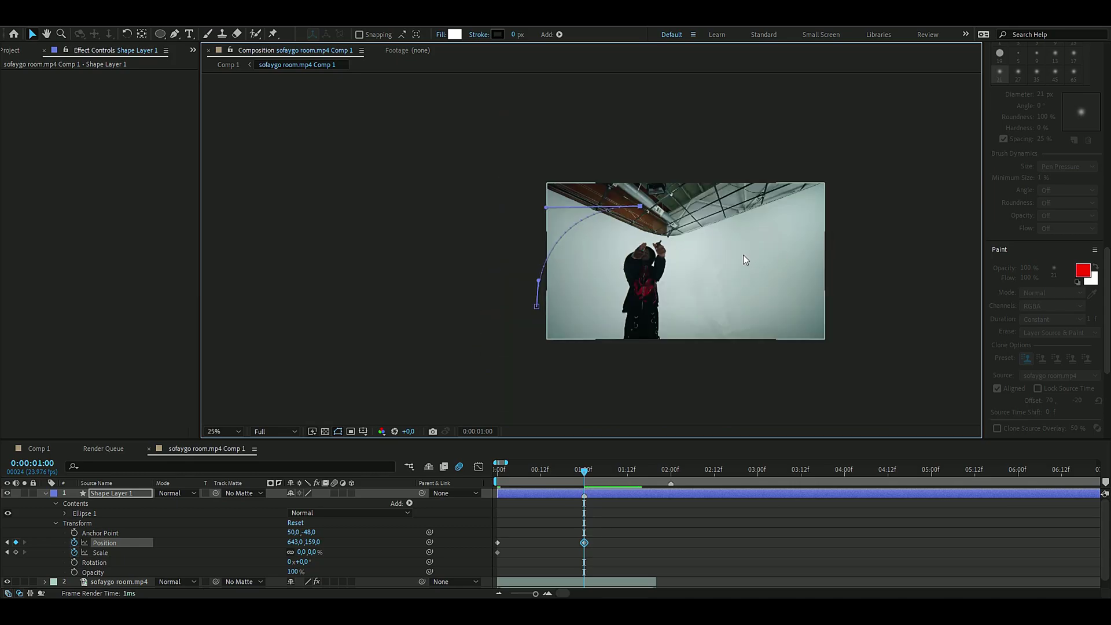
At 0:00:02:00, keyframe the circle's position at 1222.4, 966.7.
left_click_drag(593, 481, 674, 496)
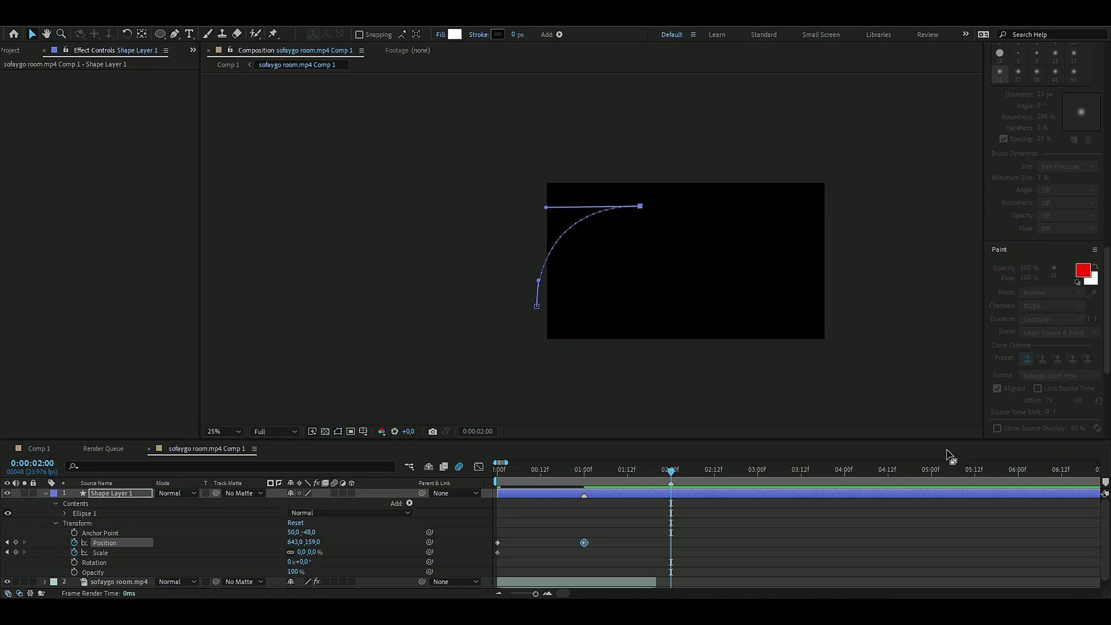
left_click(294, 542)
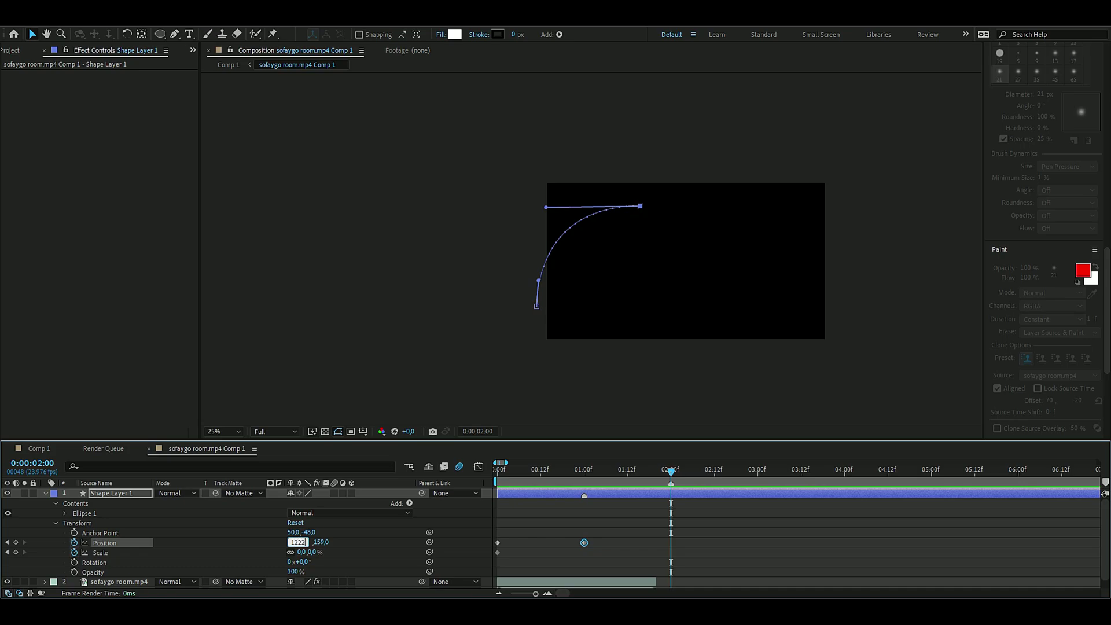
type("1222.4")
key("Tab")
key("BackSpace")
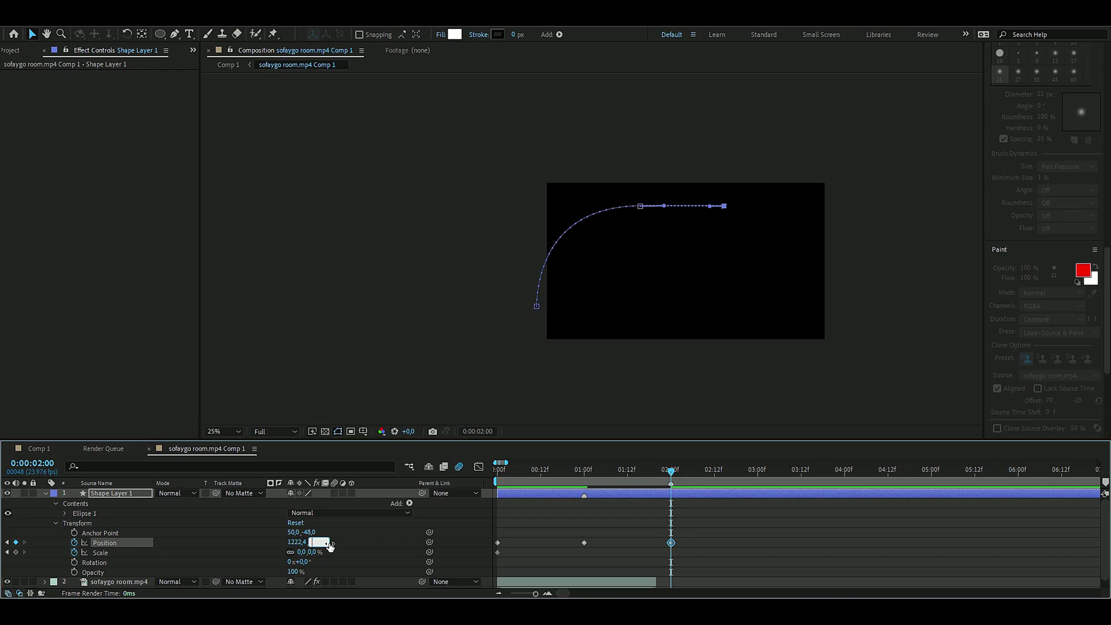
type("966,7")
key("Return")
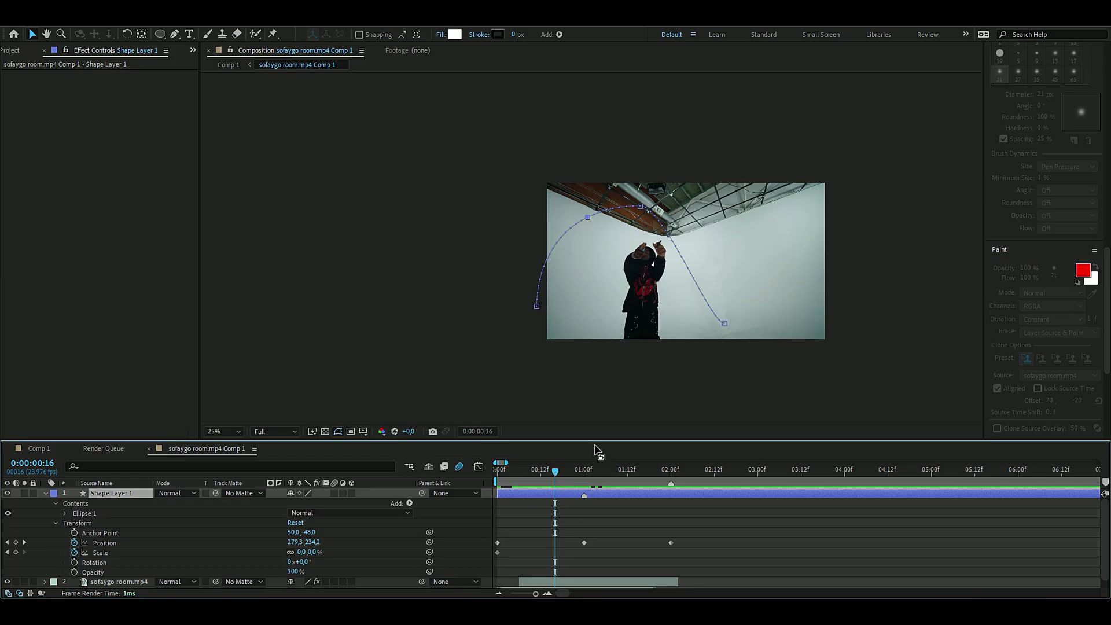
Reshape the motion path between the second and third position keyframes into a smooth arc down to the end point.
left_click_drag(526, 470, 559, 470)
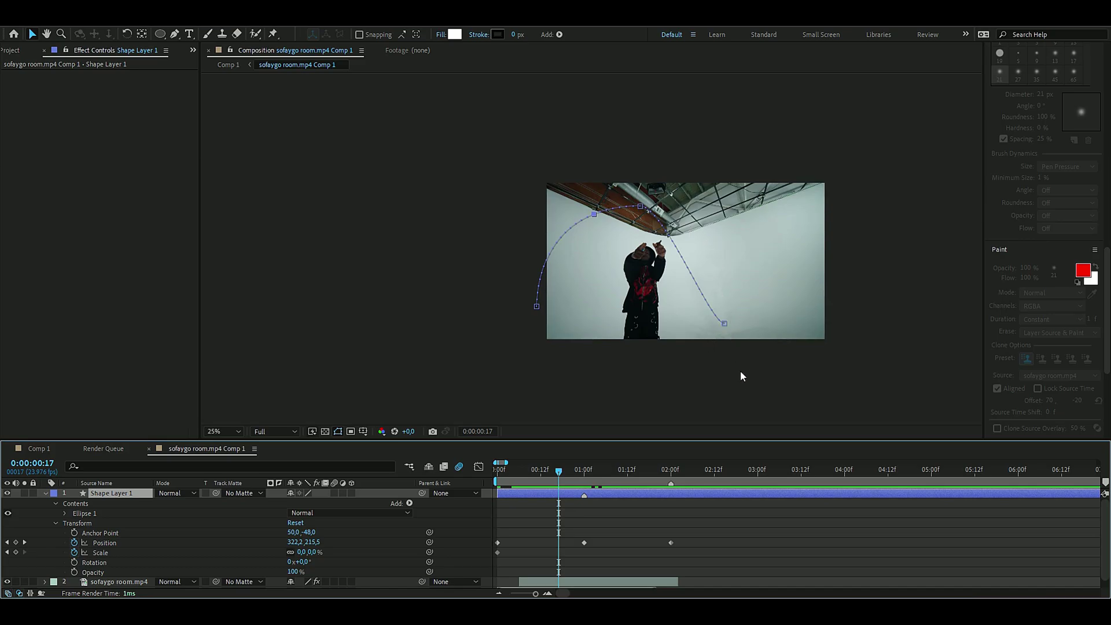
key("period")
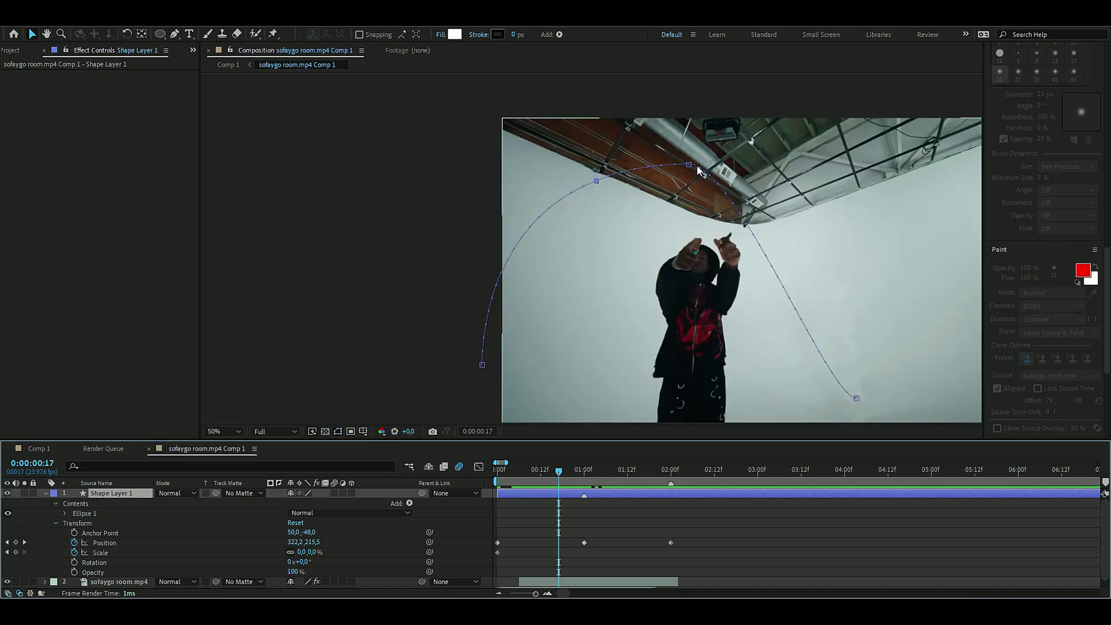
left_click_drag(691, 164, 812, 168)
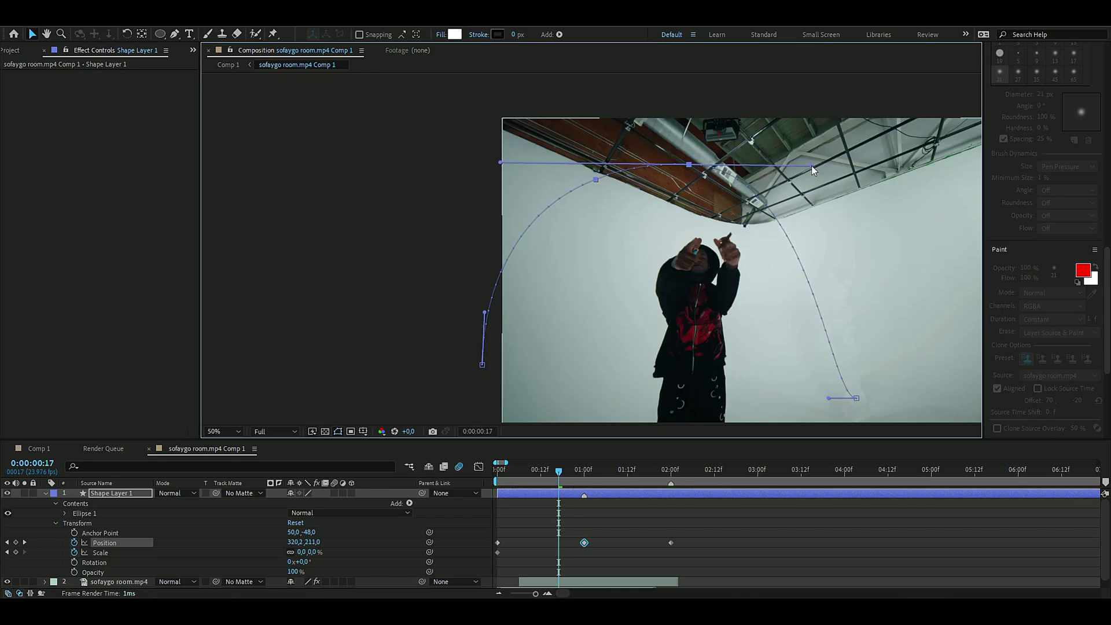
left_click_drag(832, 398, 853, 310)
left_click_drag(813, 165, 805, 168)
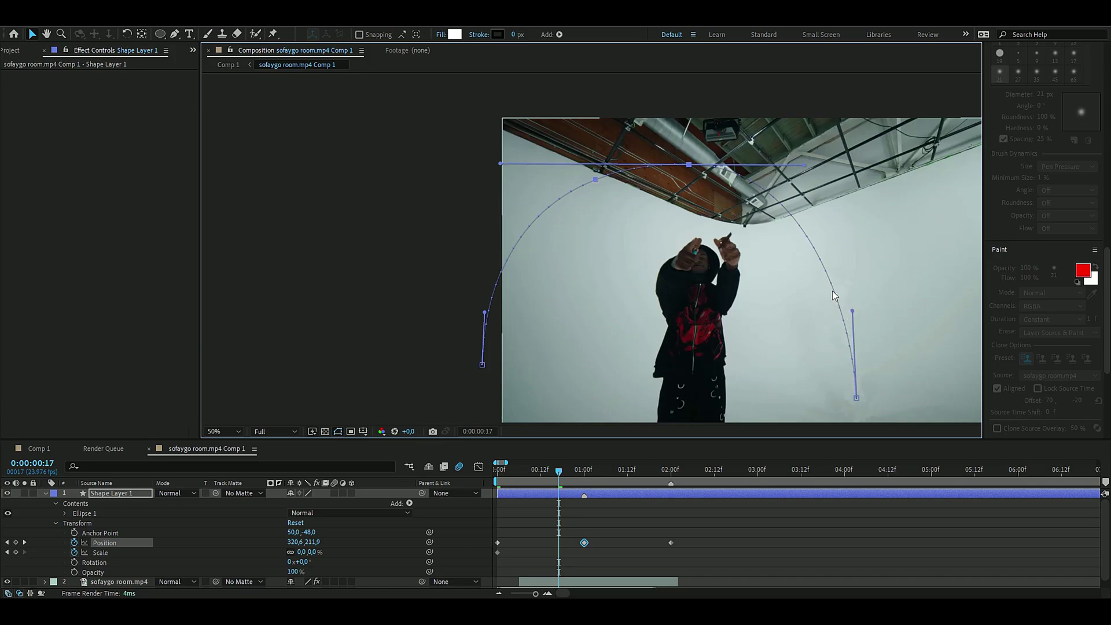
Keyframe a larger scale for the circle at 0:00:02:00 and preview it growing along its path.
left_click_drag(631, 474, 671, 473)
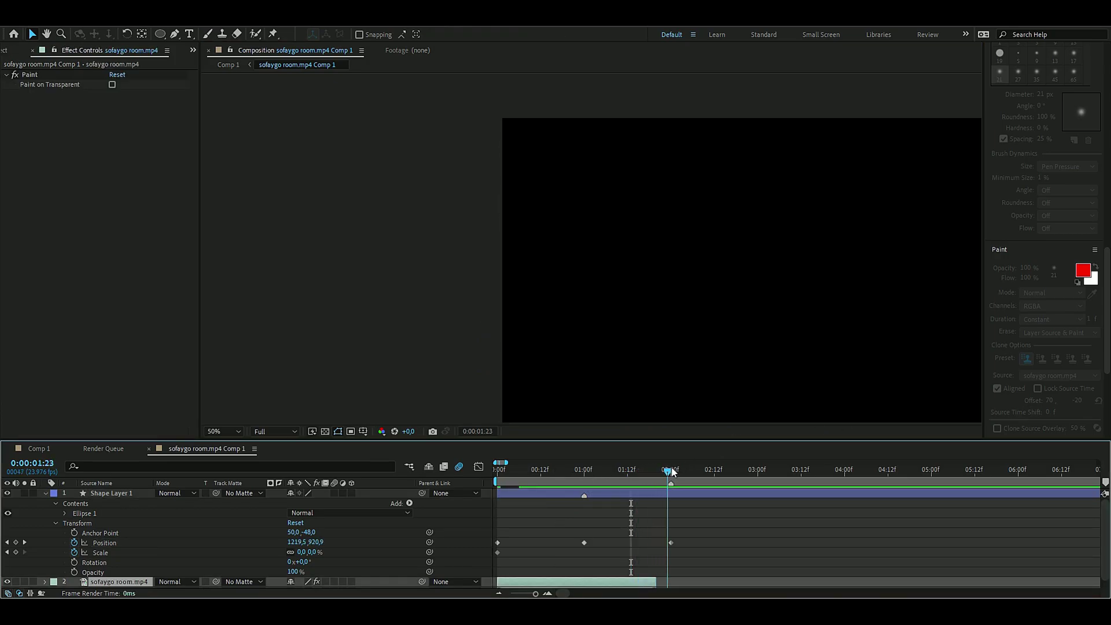
left_click(314, 553)
key("Return")
left_click_drag(540, 473, 453, 488)
key("space")
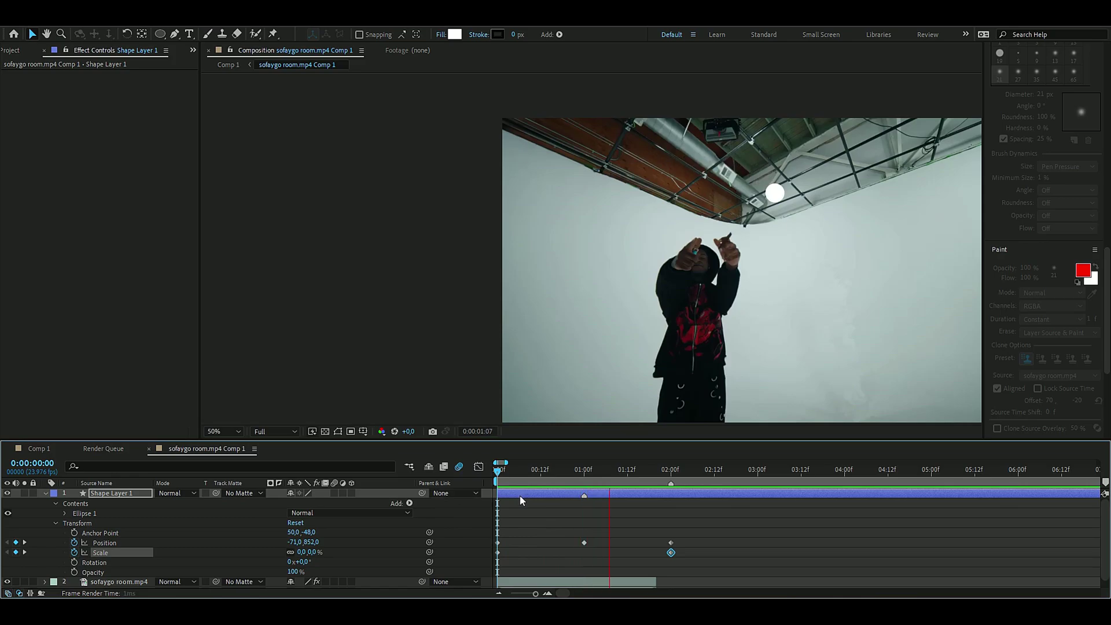
key("space")
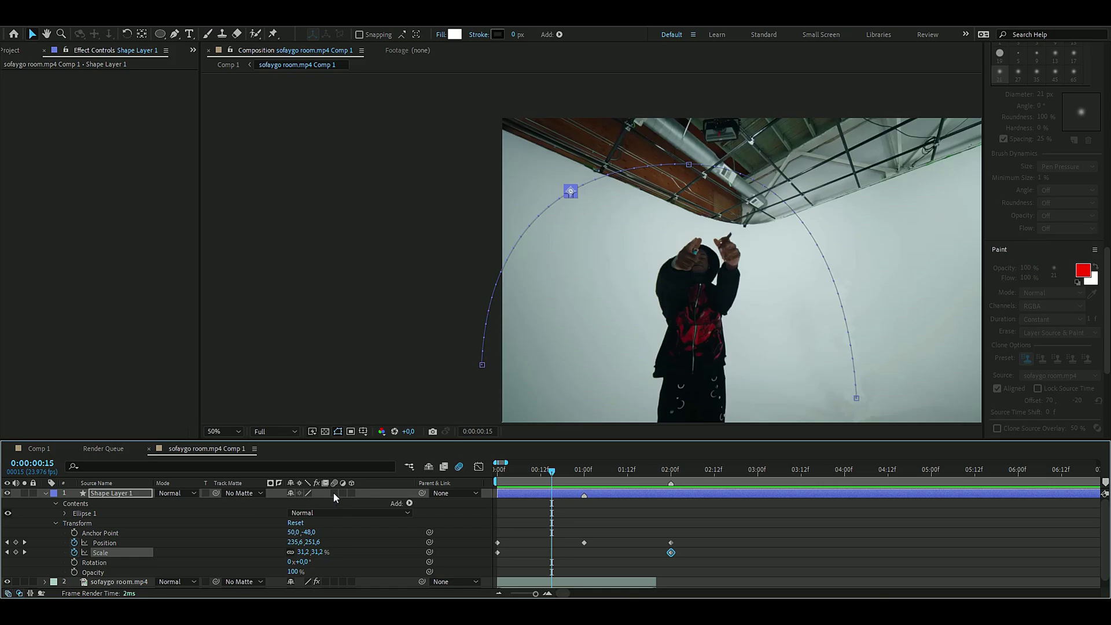
left_click_drag(612, 473, 537, 468)
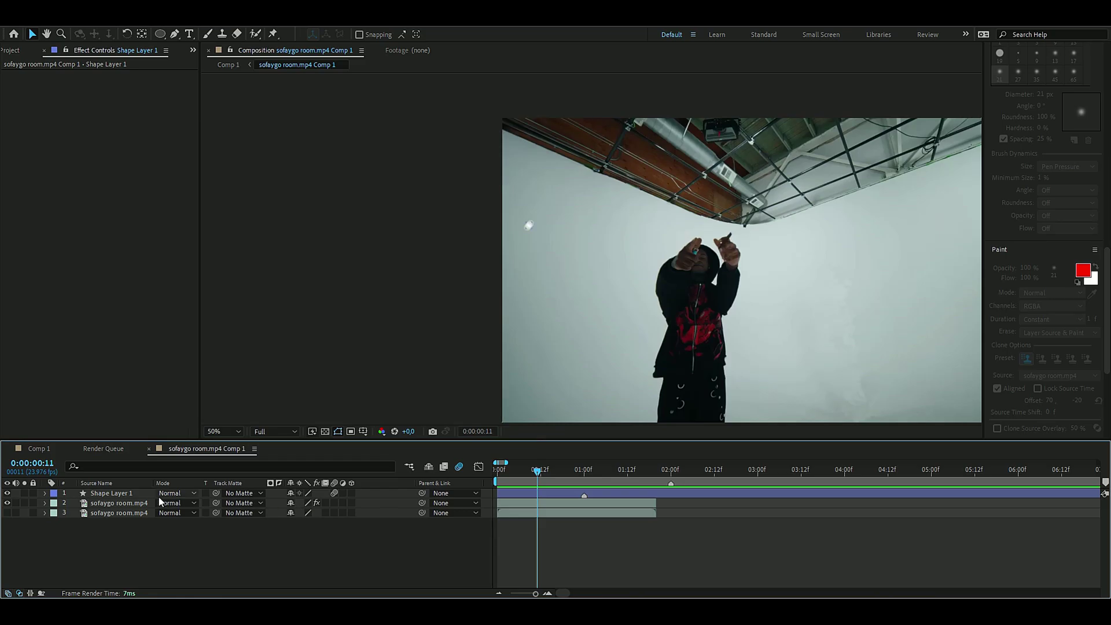
Pre-compose Shape Layer 1 as "orb", moving all attributes and adjusting the composition duration to the layer's time span.
left_click(128, 496)
right_click(129, 496)
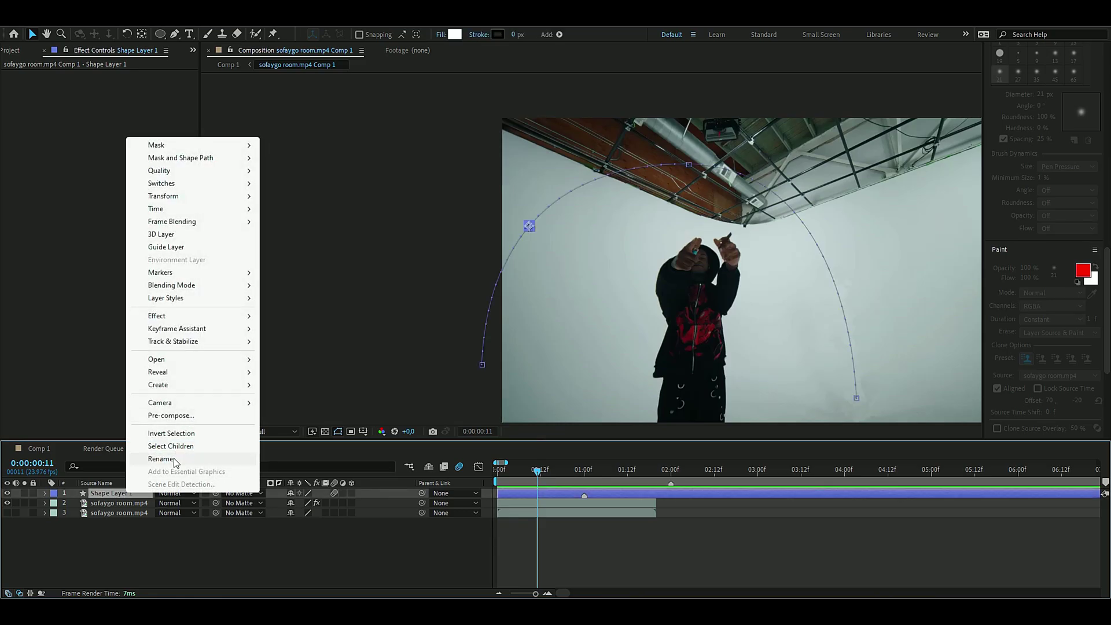
left_click(191, 415)
left_click(467, 344)
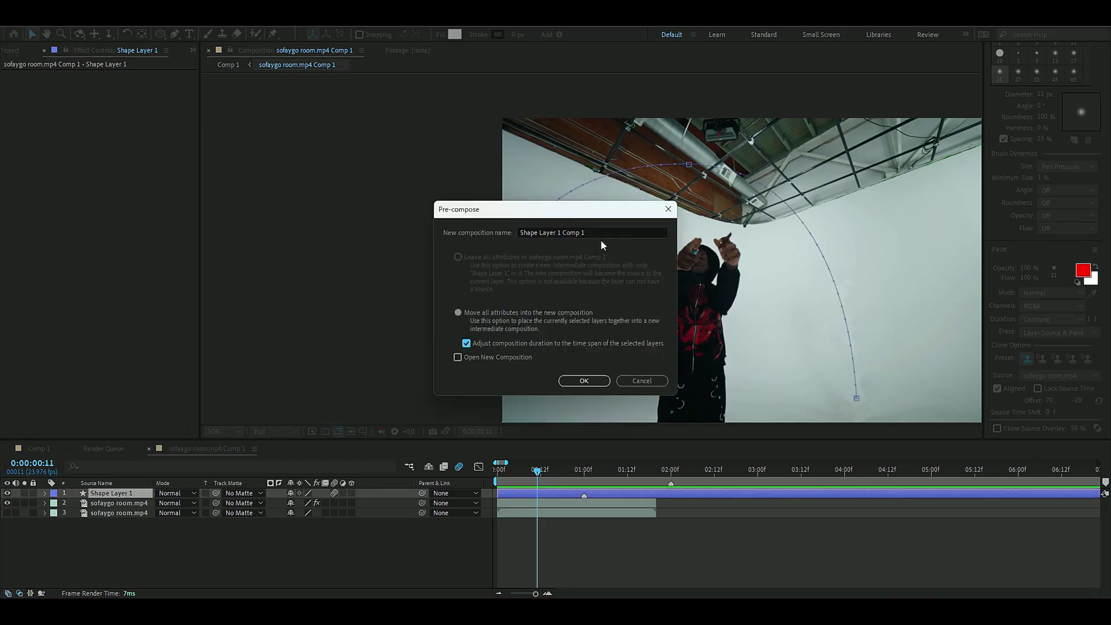
type("sh")
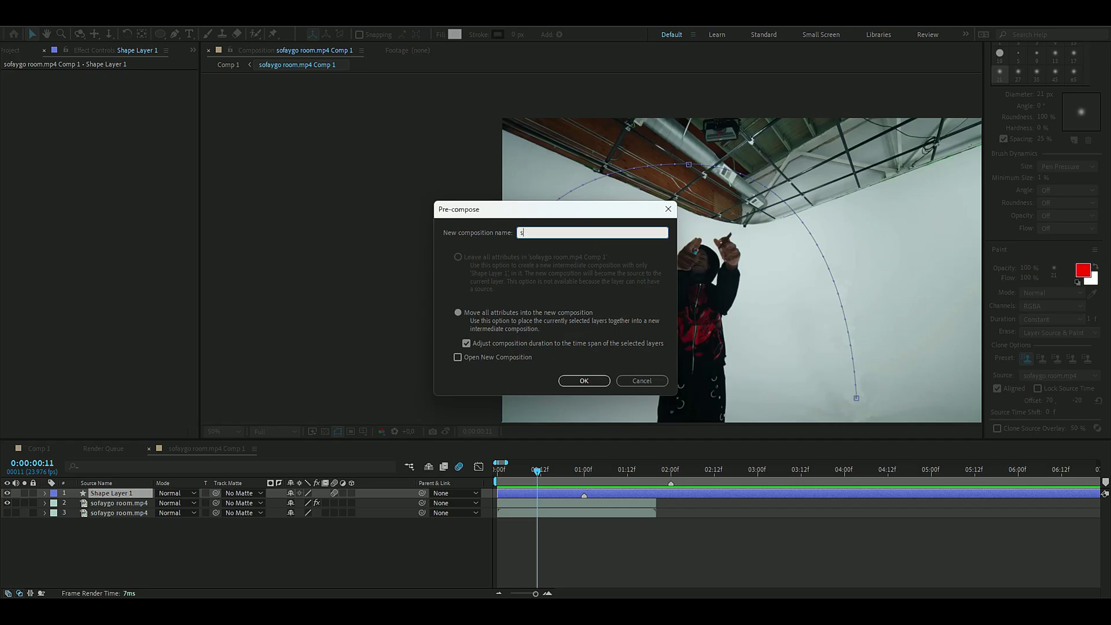
key("Return")
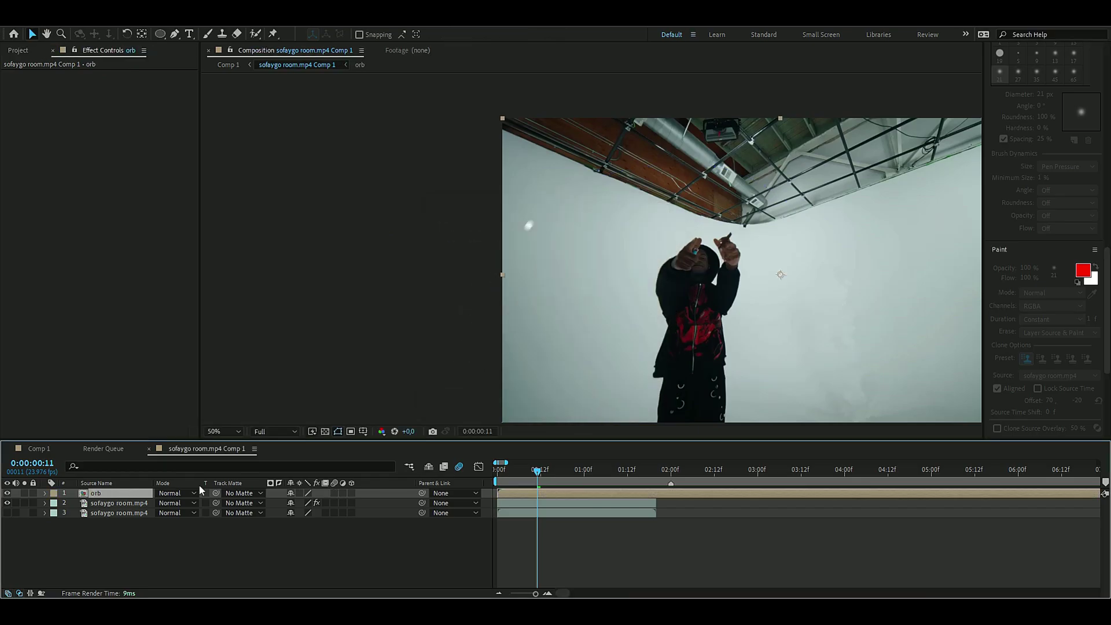
Enable time remapping on the orb layer with eased keyframes at 0:00:00:00 and 0:00:02:00.
key("Home")
key("ctrl+alt+t")
key("space")
left_click_drag(649, 497, 495, 510)
left_click(15, 503)
key("F9")
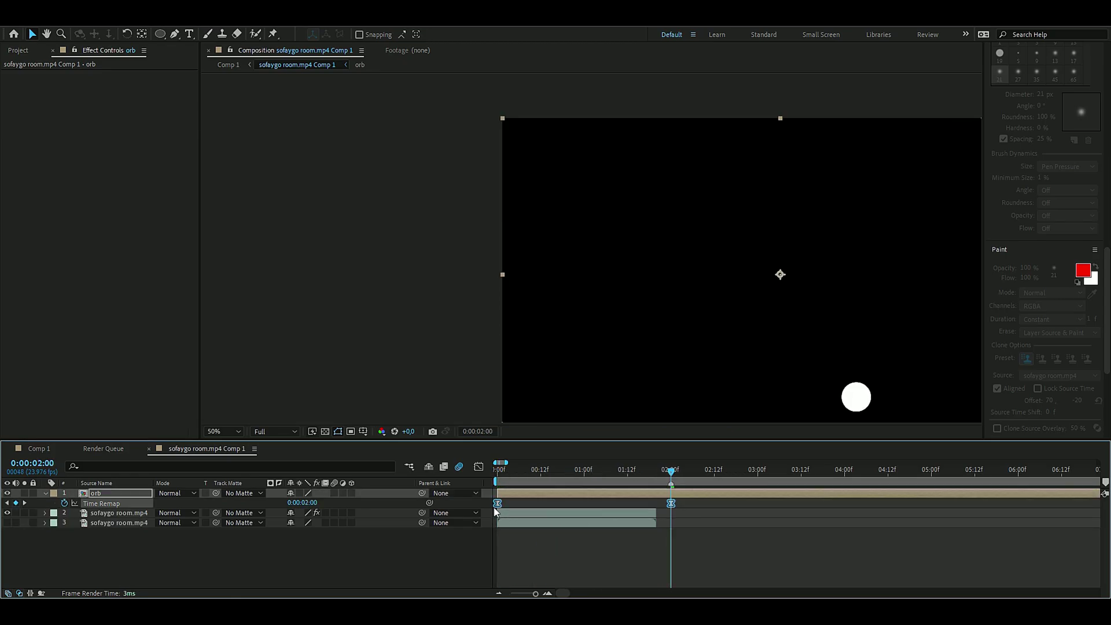
Shape the orb's time remap value graph to start slowly and accelerate steeply into 0:00:02:00, and preview the motion.
left_click(479, 469)
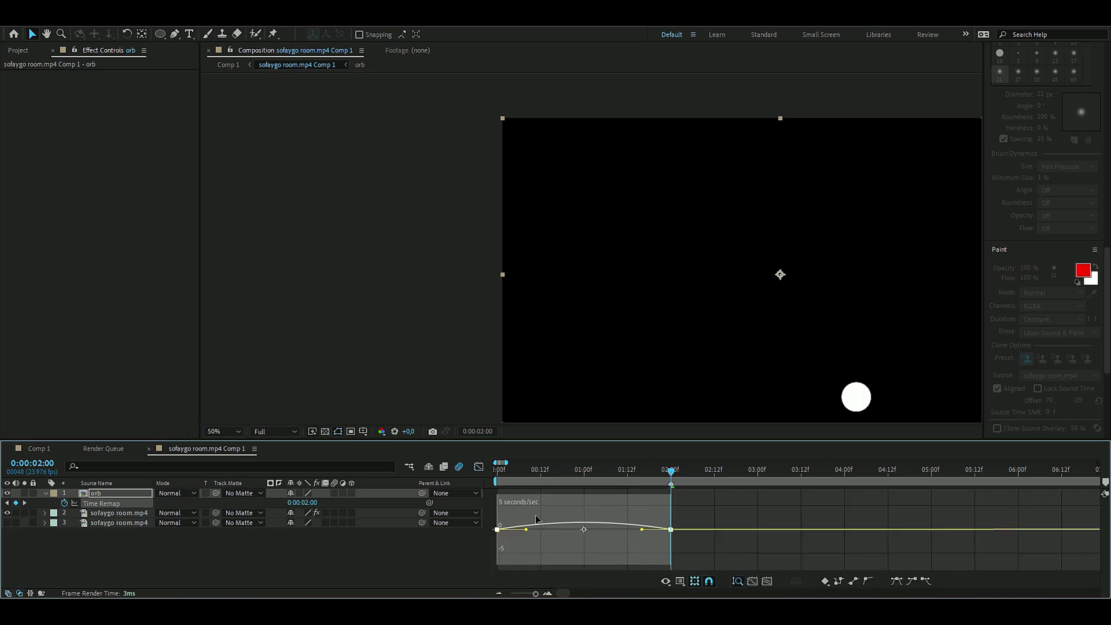
right_click(537, 520)
left_click(588, 406)
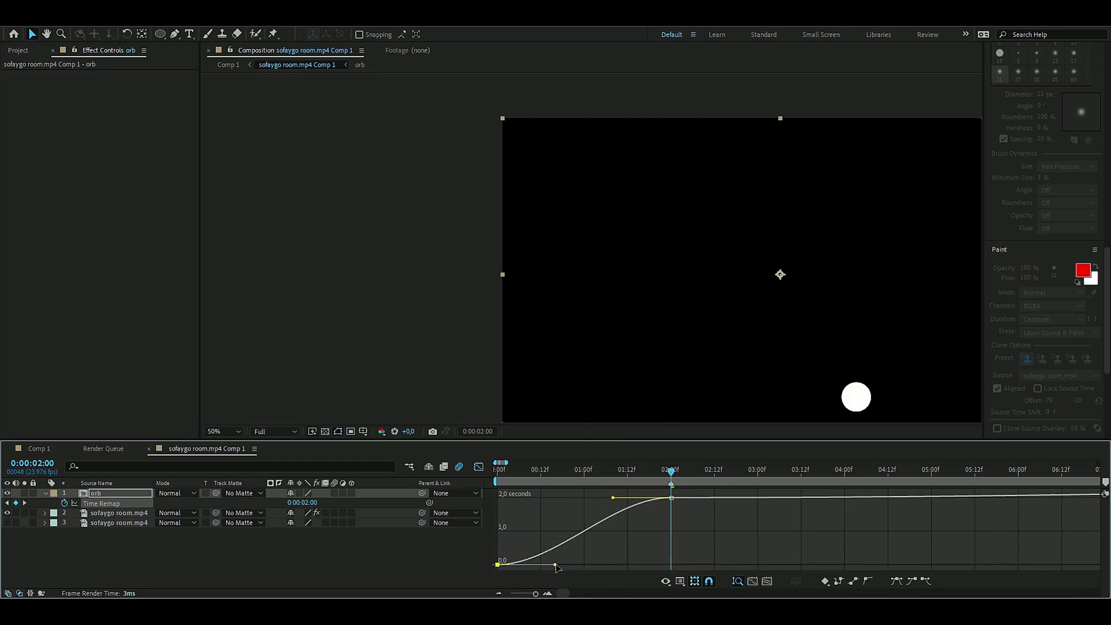
left_click_drag(557, 567, 551, 569)
left_click_drag(614, 498, 679, 553)
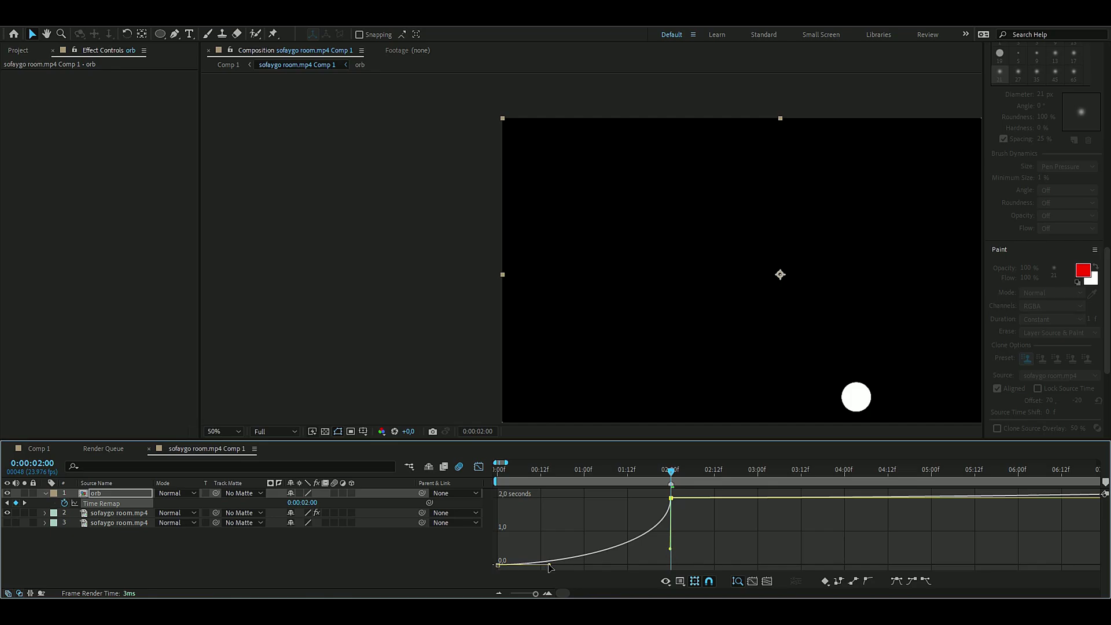
key("Home")
key("space")
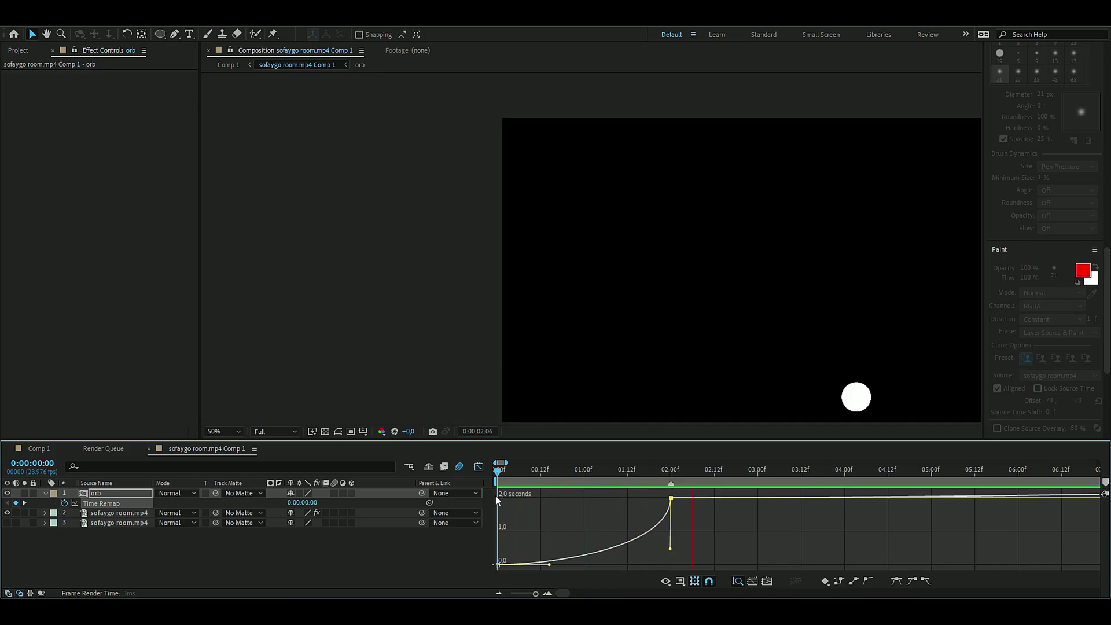
left_click(585, 470)
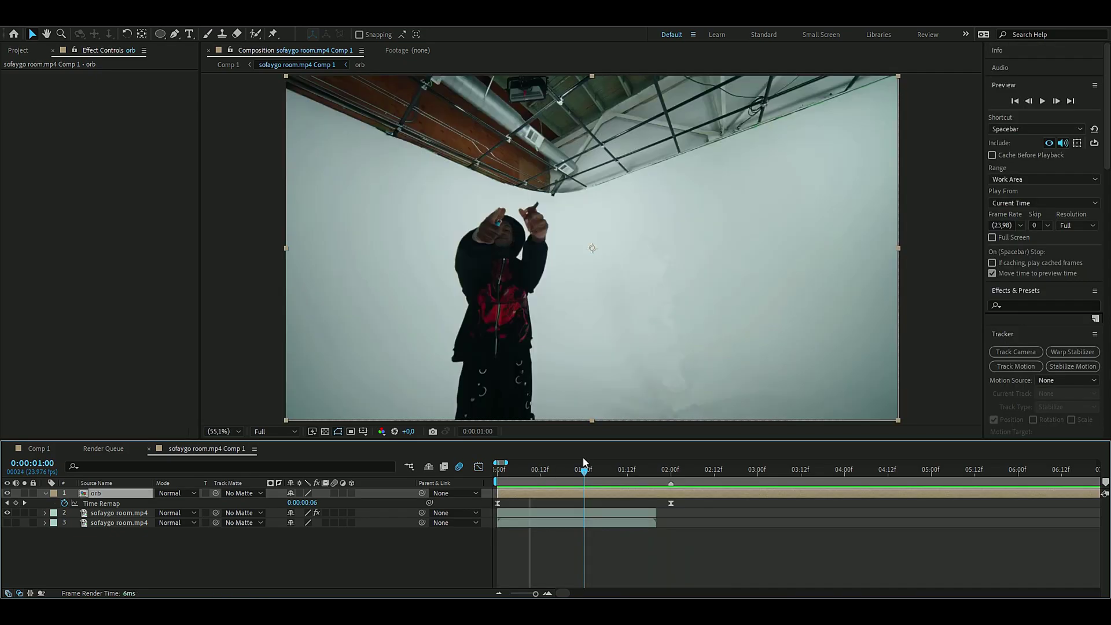
Apply the Deep Glow effect to the orb layer, viewing it at 0:00:01:08.
left_click_drag(584, 463, 649, 460)
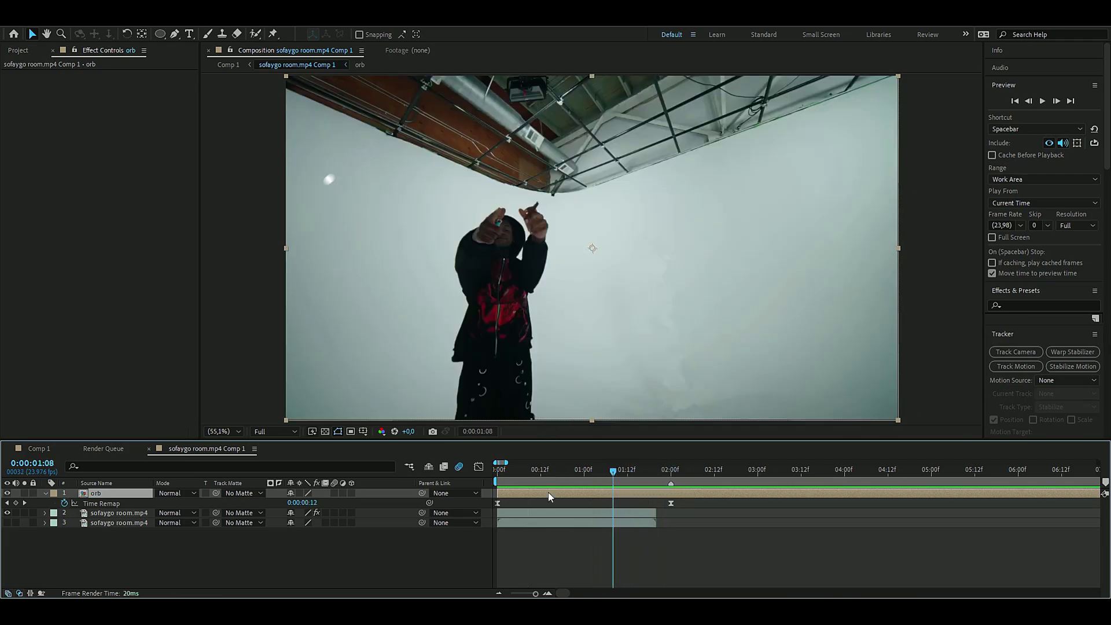
key("ctrl+space")
type("d")
key("Return")
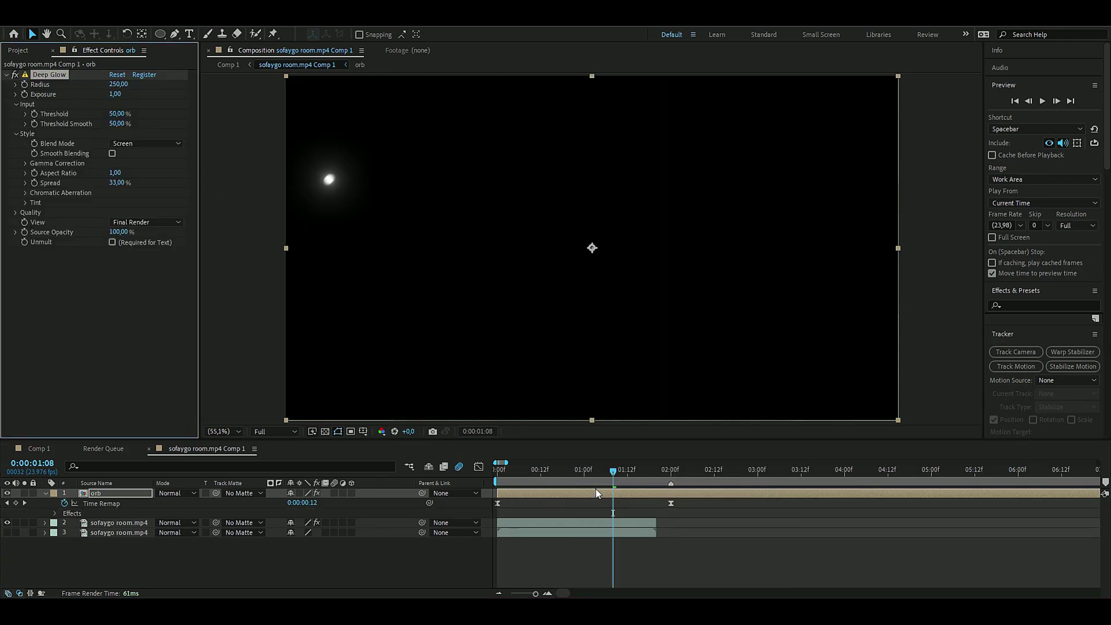
Keyframe Deep Glow from radius 250 and exposure 1 at 0:00:00:00 to 440 and 4.5 at 0:00:02:00, with Unmult enabled.
key("Page_Up")
key("Home")
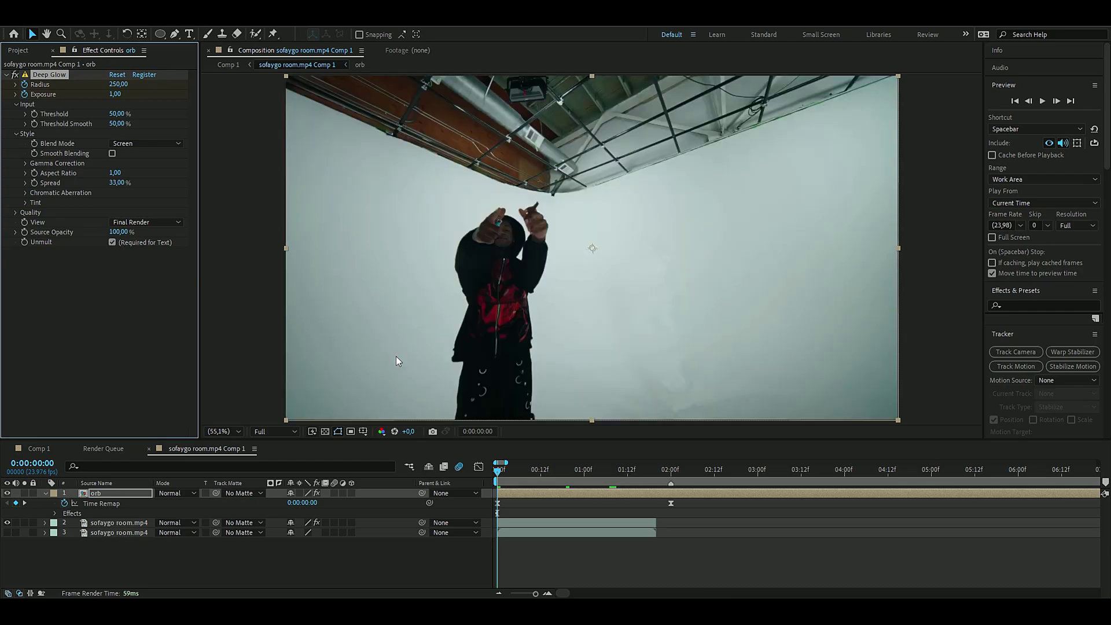
left_click_drag(497, 472, 672, 492)
left_click(115, 94)
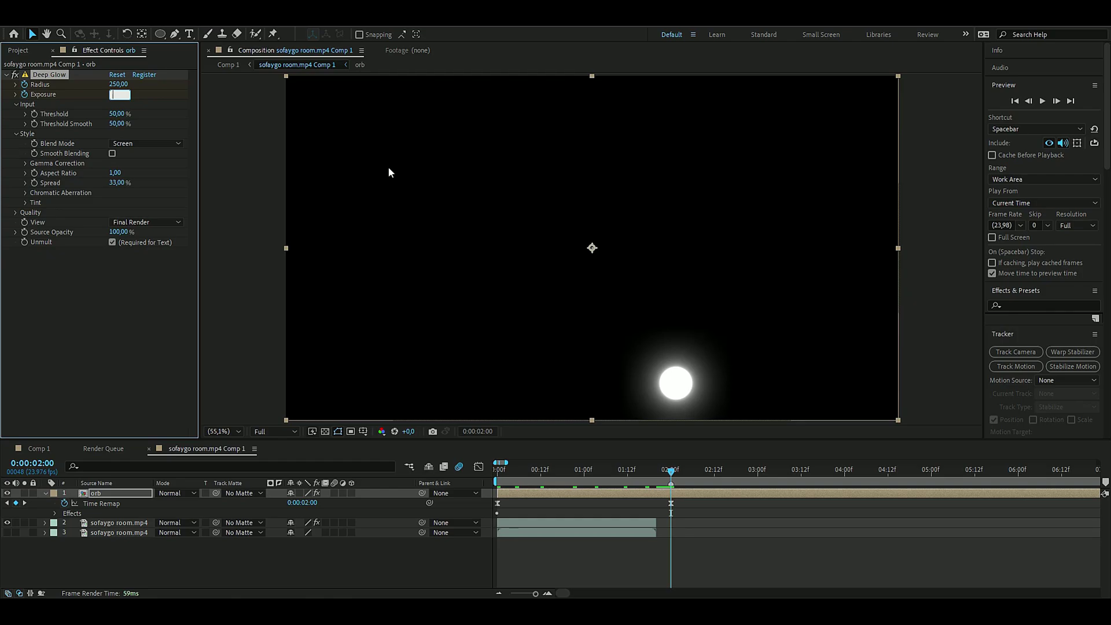
key("shift+Tab")
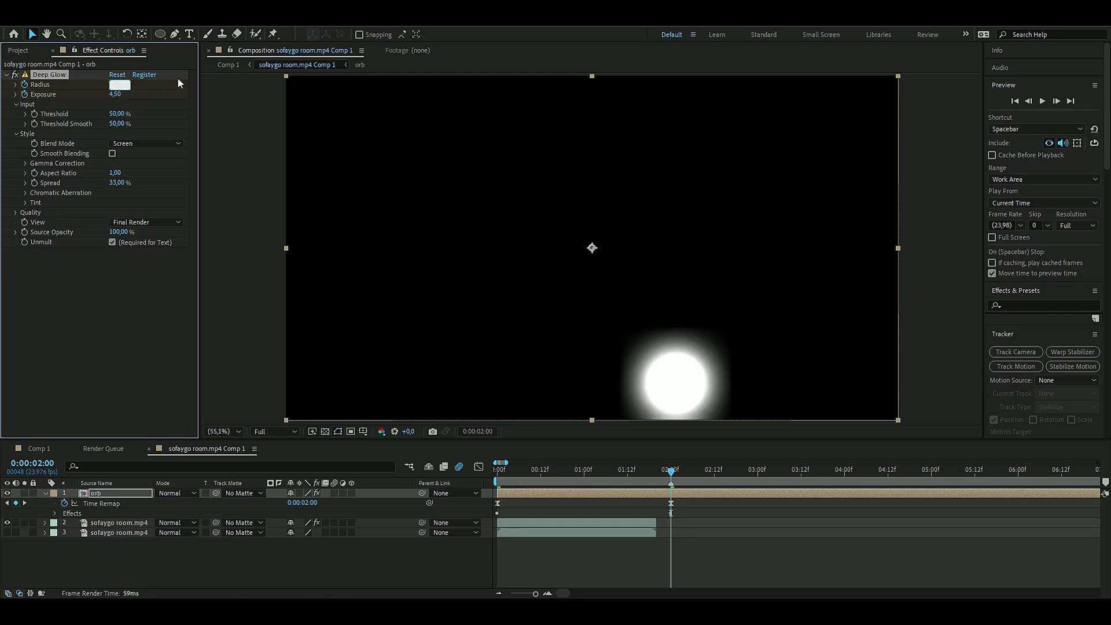
type("440")
key("Return")
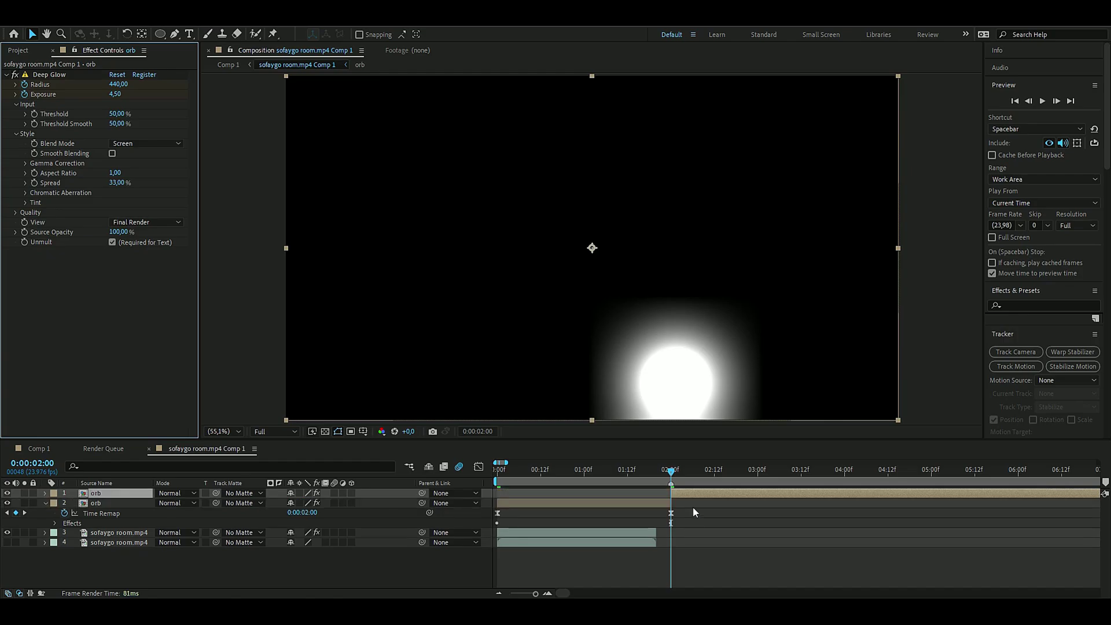
Trim the orb layer to end at 0:00:02:00 and return to the start of the composition.
key("alt+bracketright")
left_click_drag(678, 473, 507, 471)
left_click(112, 496)
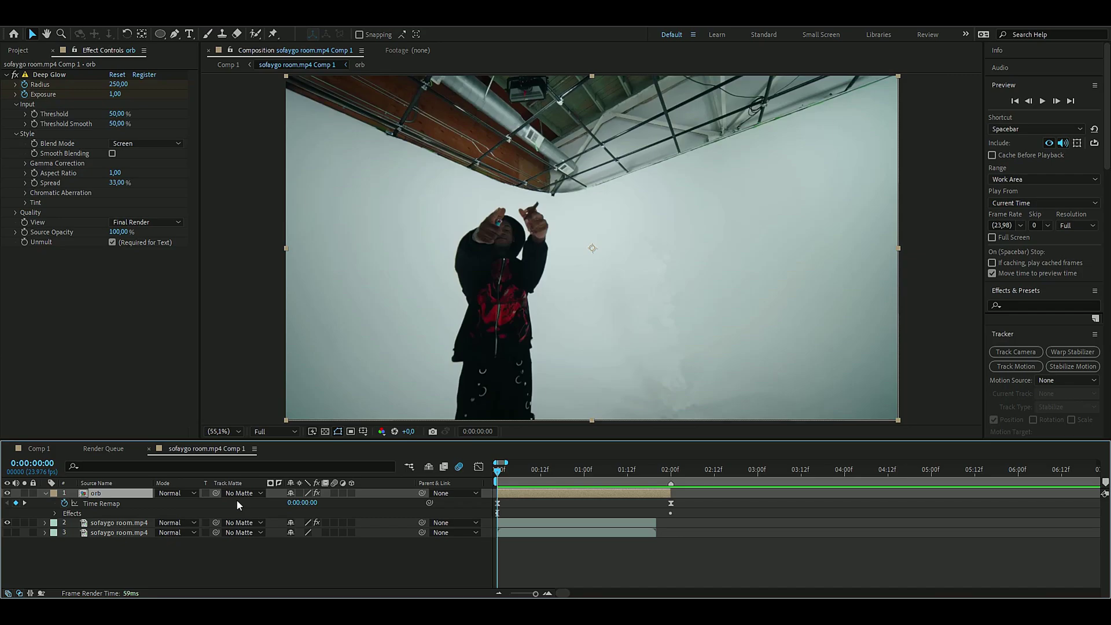
Add an adjustment layer above the orb and apply the Transform effect to it.
key("ctrl+alt+y")
key("ctrl+space")
type("tra")
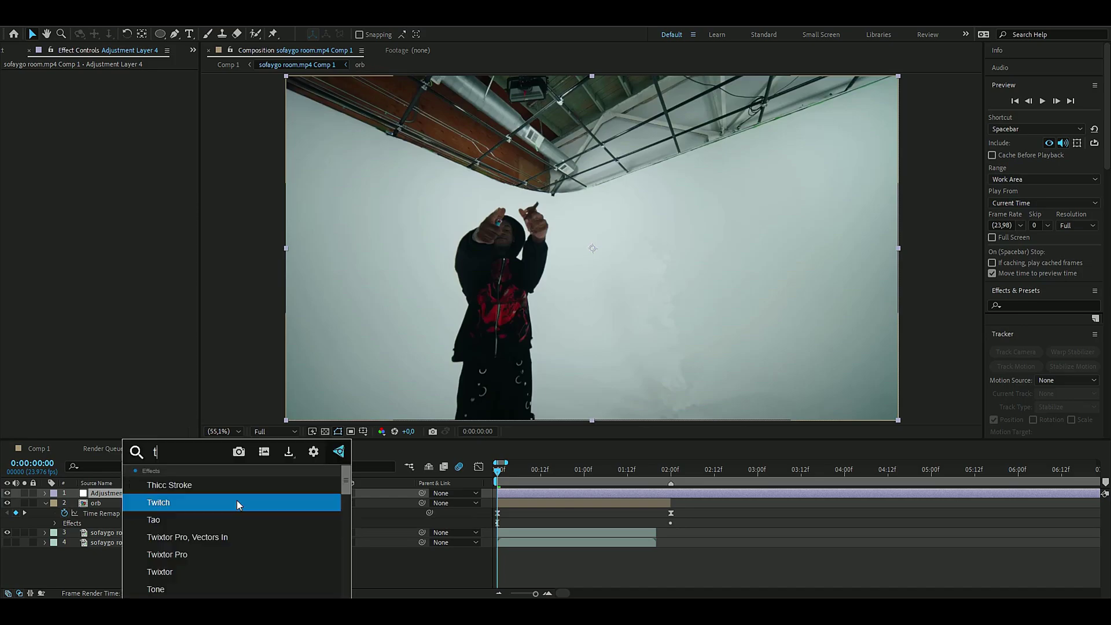
left_click(237, 500)
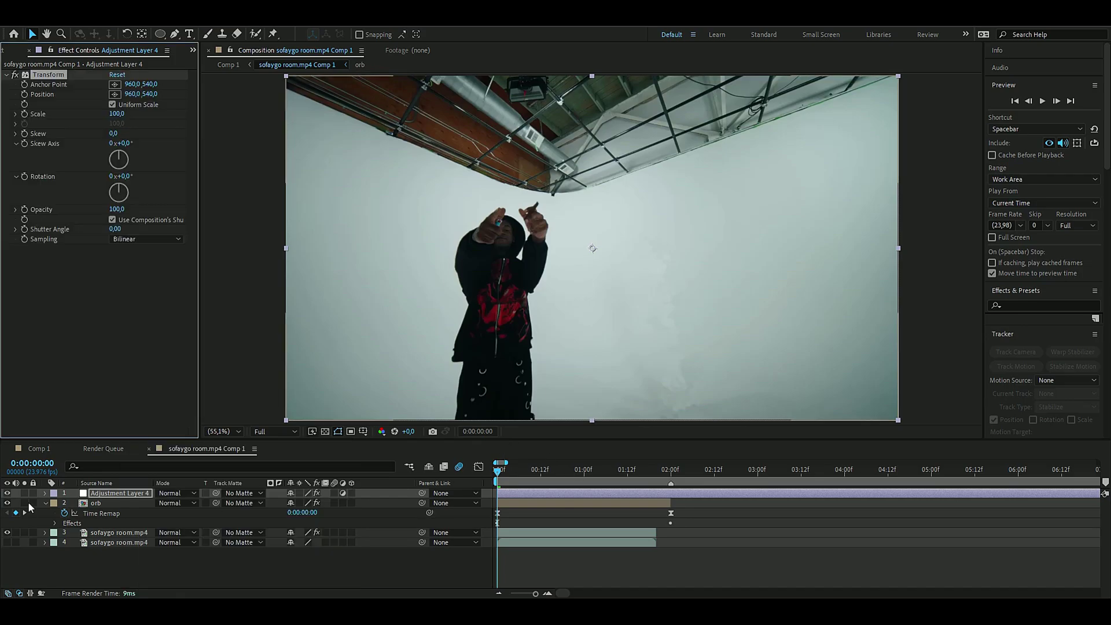
Rename the adjustment layer "pan crop".
right_click(113, 492)
left_click(180, 465)
key("BackSpace")
type("pan crop")
key("Return")
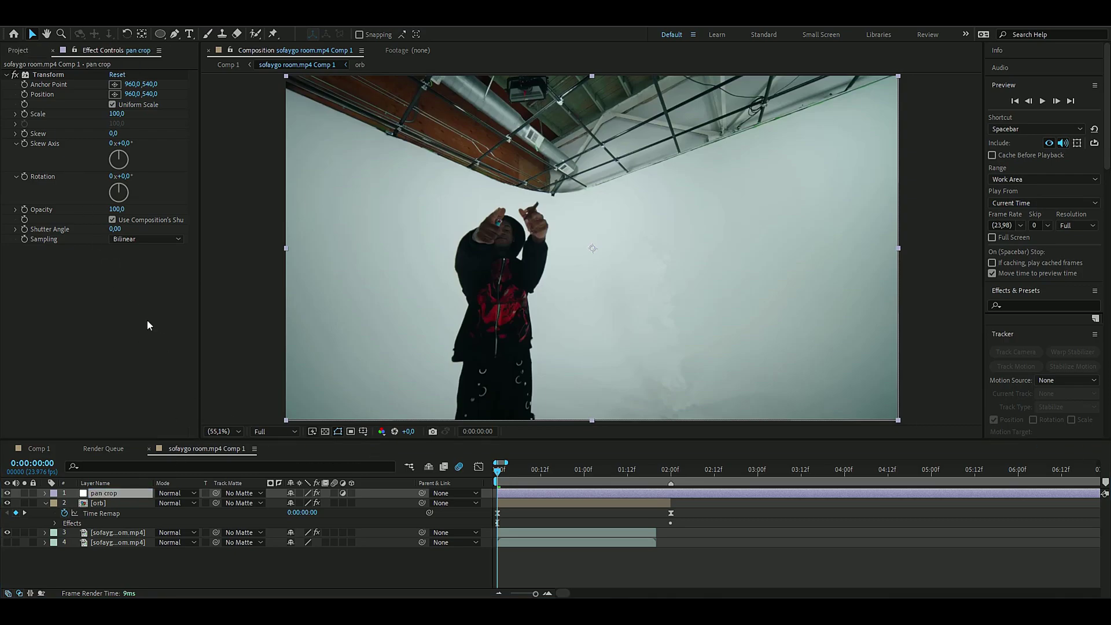
At 0:00:00:00, keyframe the pan crop layer's Transform scale at 255 and position at 2443, 776, and check the framing at 0:00:01:11.
left_click_drag(119, 114, 304, 124)
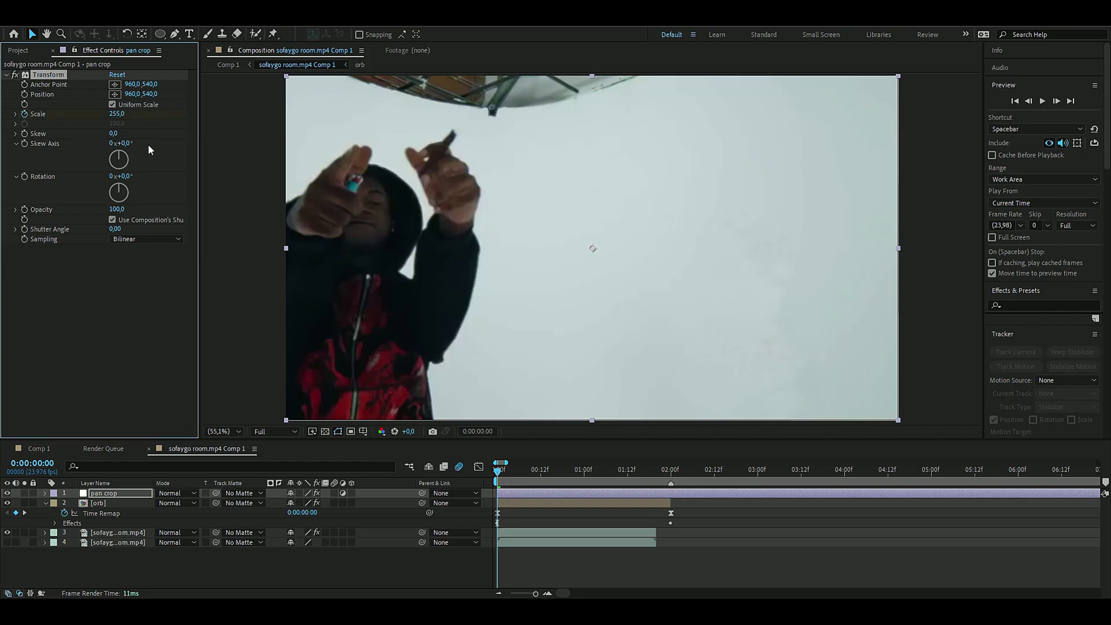
left_click(25, 94)
left_click_drag(133, 94, 631, 116)
left_click_drag(133, 96, 486, 135)
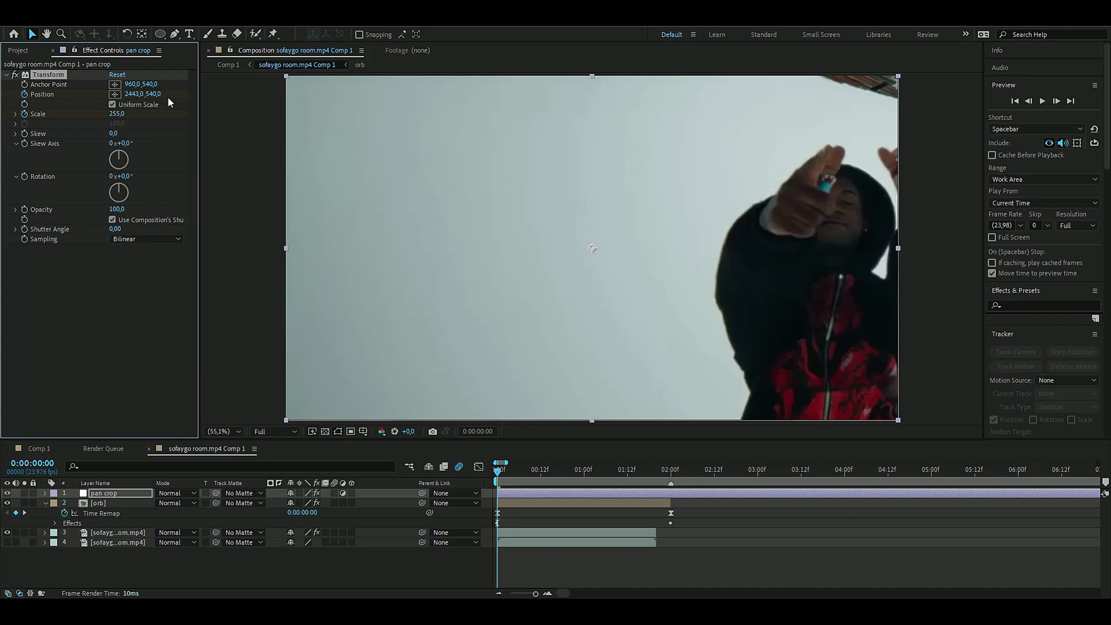
left_click_drag(149, 94, 289, 102)
left_click_drag(544, 470, 624, 470)
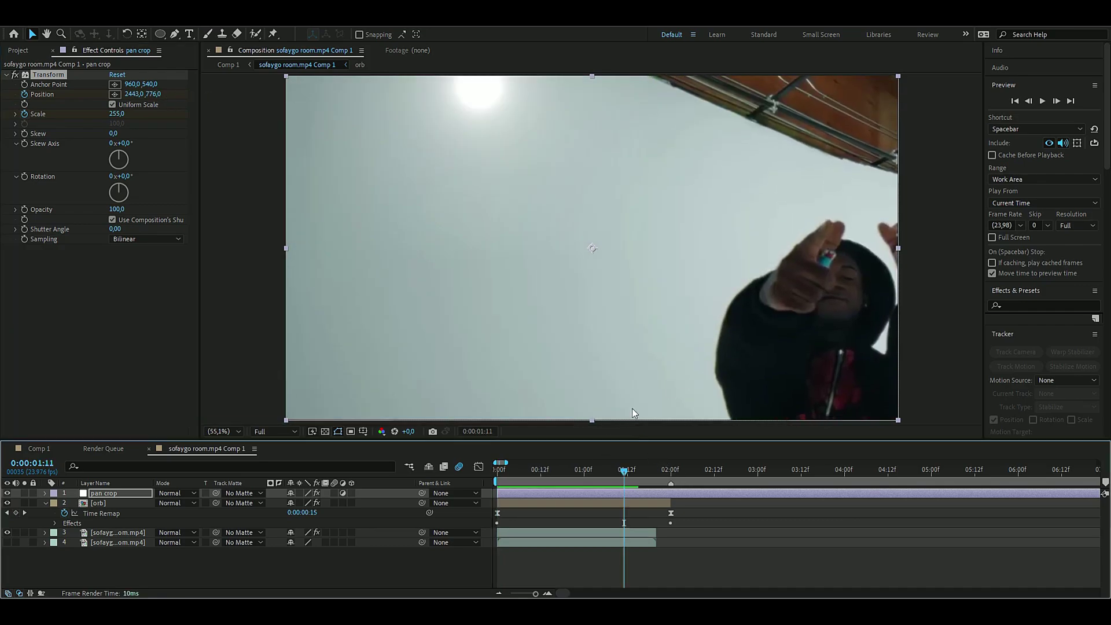
Keyframe the pan crop layer's Transform position at 2281, 1324 at 0:00:01:11 and at 1526, 1408 at 0:00:01:19.
left_click_drag(135, 94, 133, 94)
left_click_drag(151, 94, 410, 103)
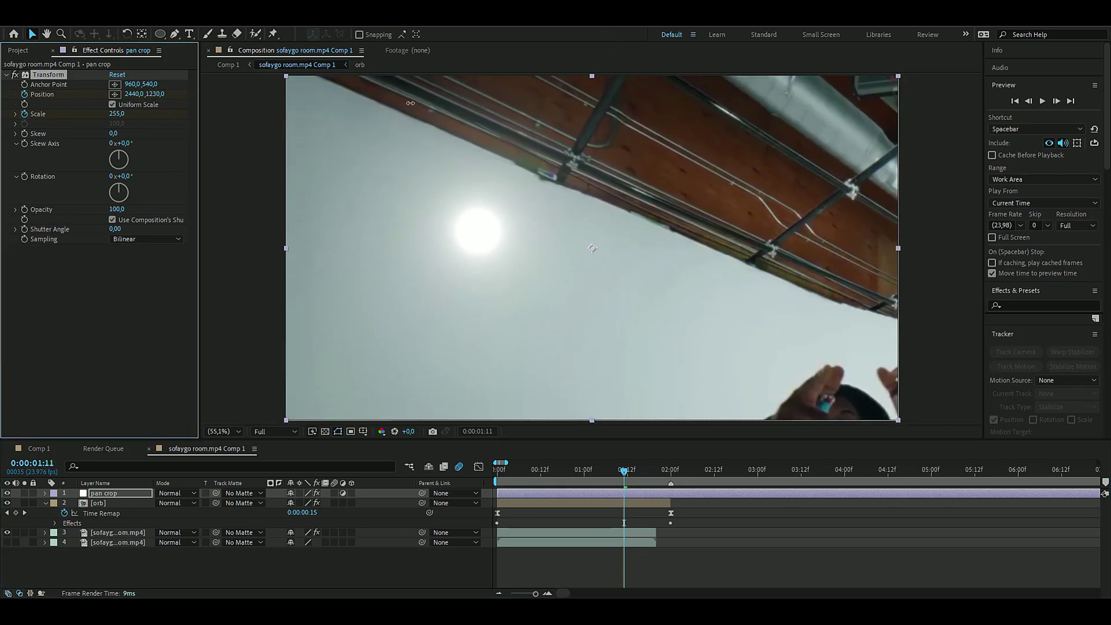
left_click_drag(424, 102, 466, 102)
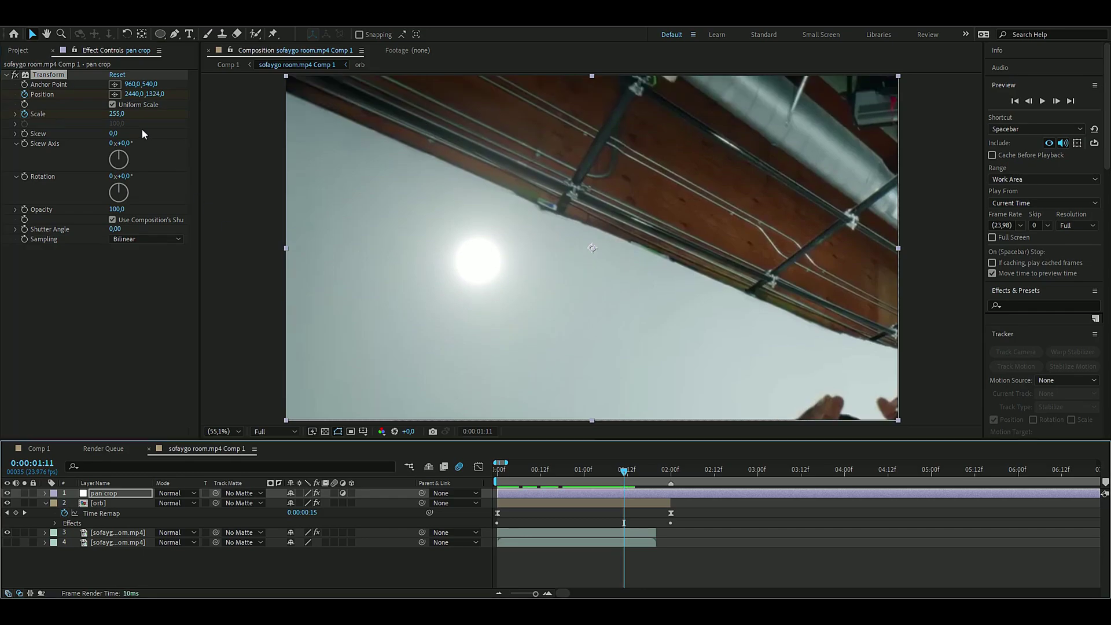
left_click_drag(130, 98, 38, 98)
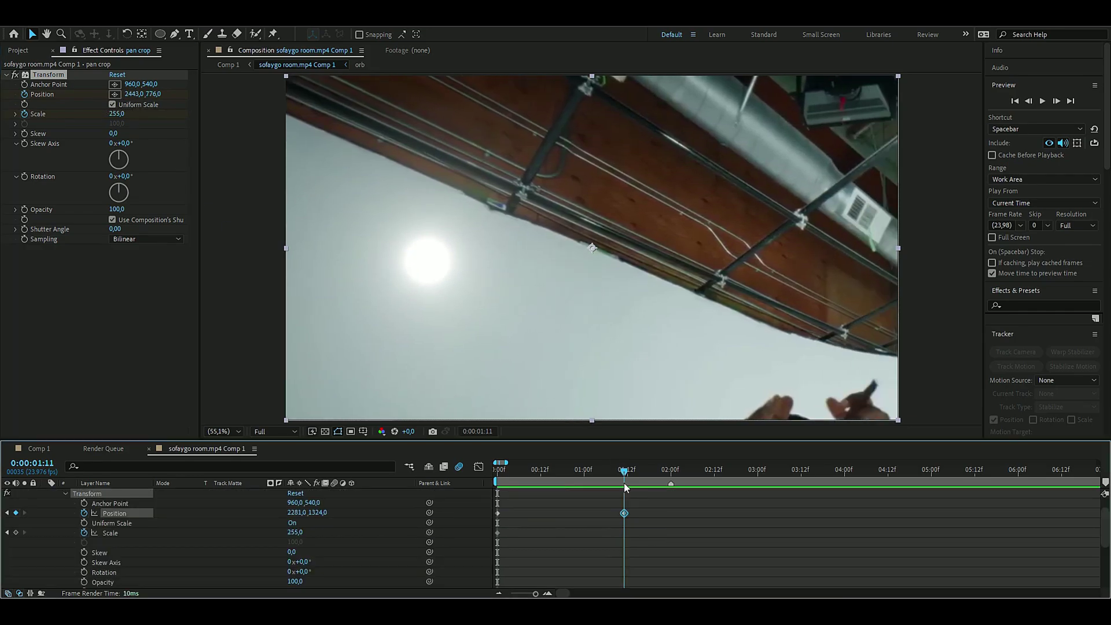
left_click_drag(624, 483, 653, 485)
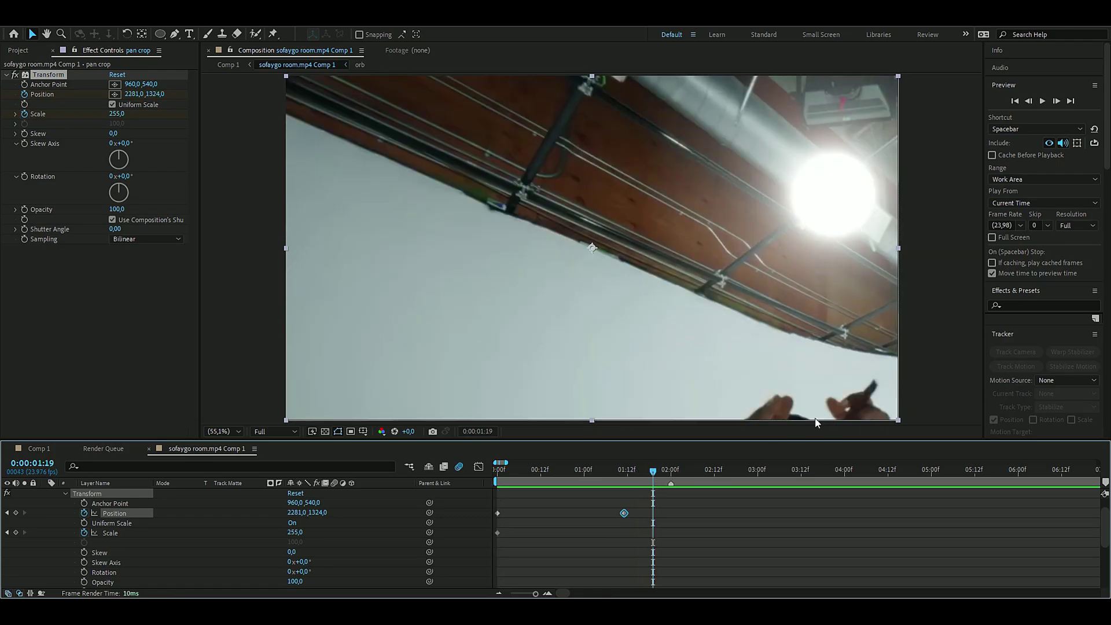
left_click_drag(133, 94, 202, 97)
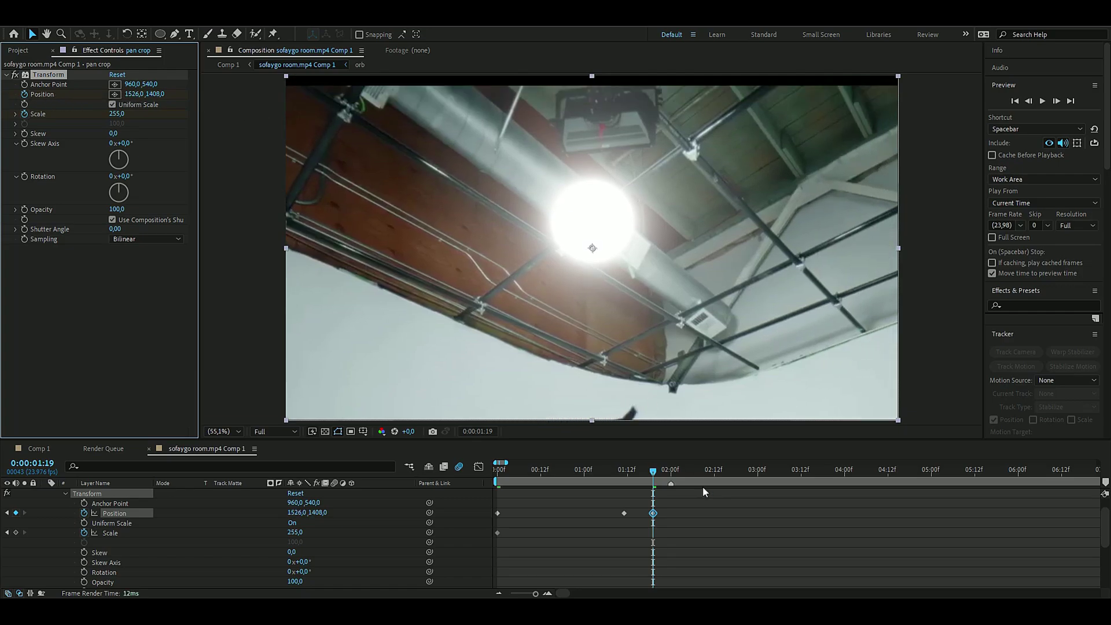
Keyframe the pan crop position at 380, 111 at 0:00:02:00 and preview the pan.
left_click(670, 473)
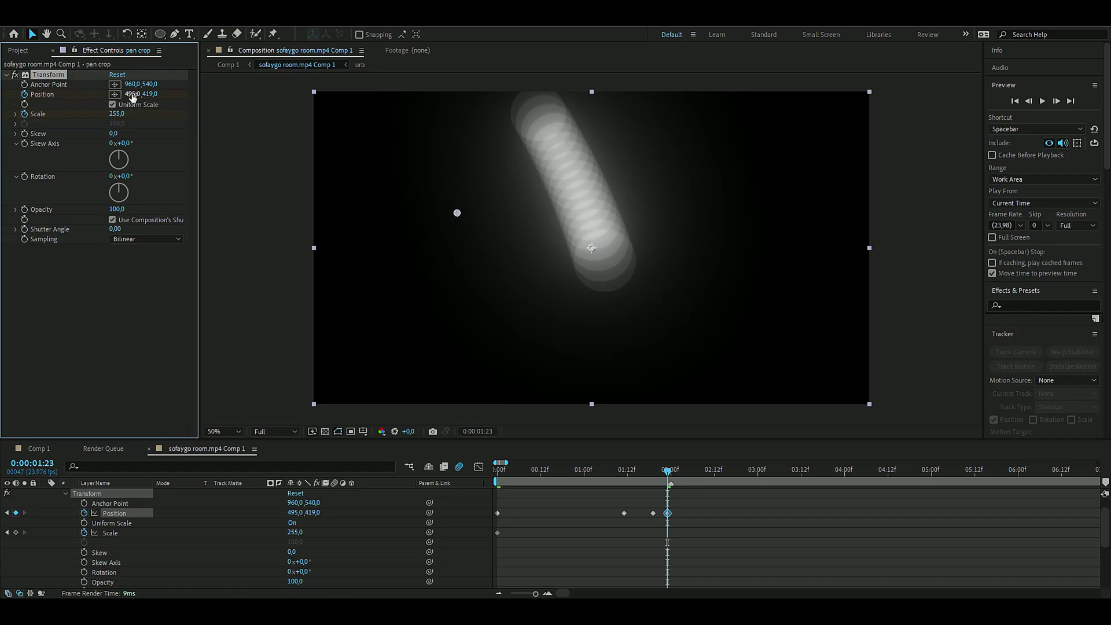
left_click_drag(133, 94, 63, 92)
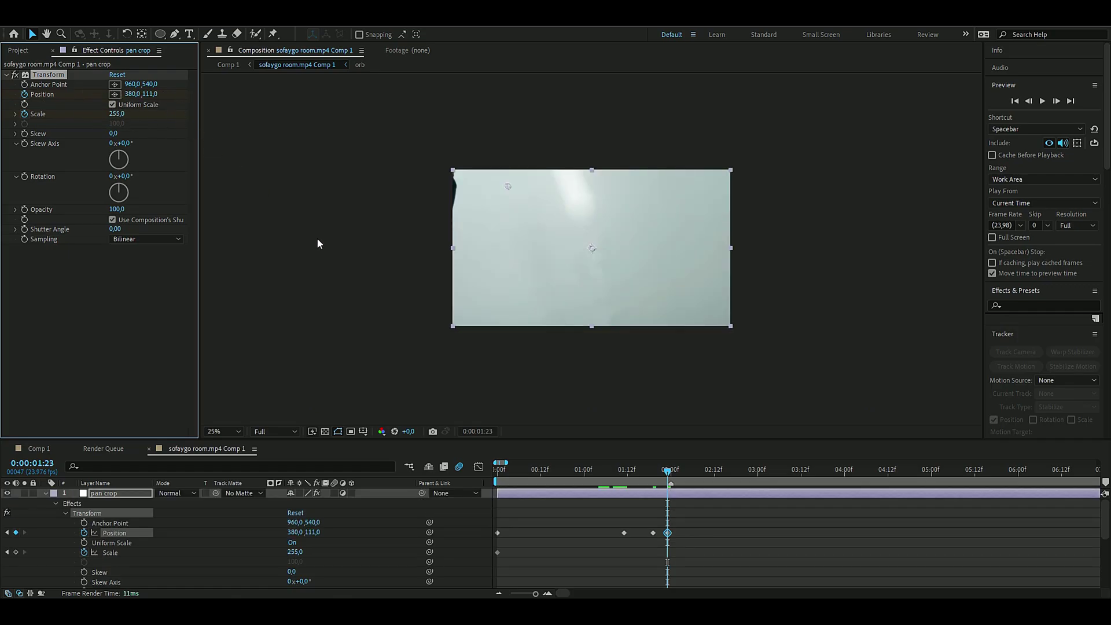
left_click_drag(551, 475, 599, 477)
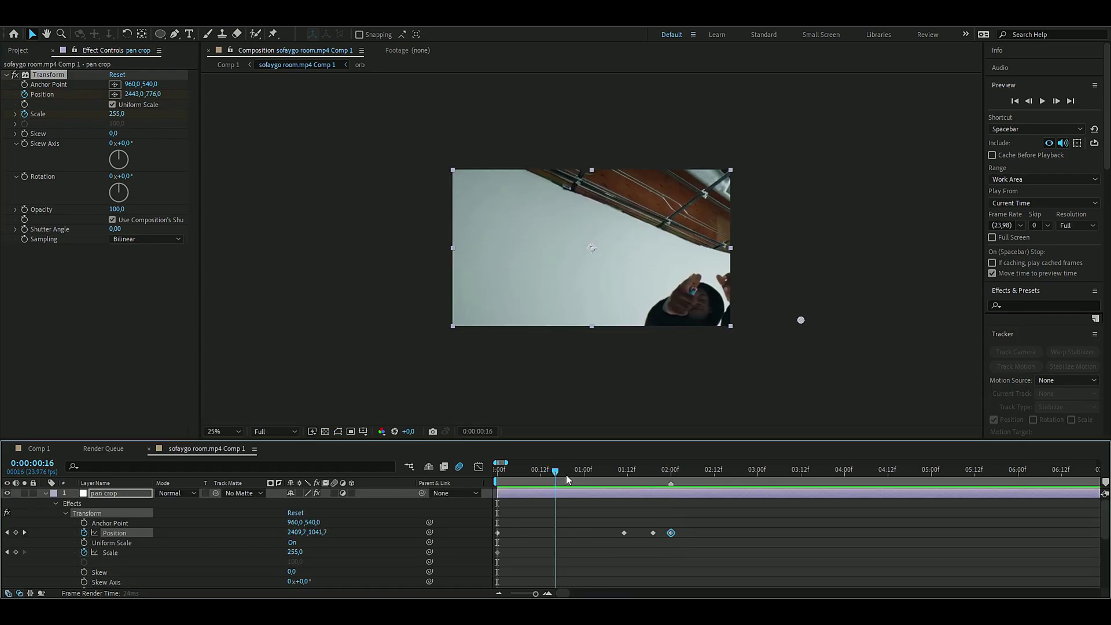
key("space")
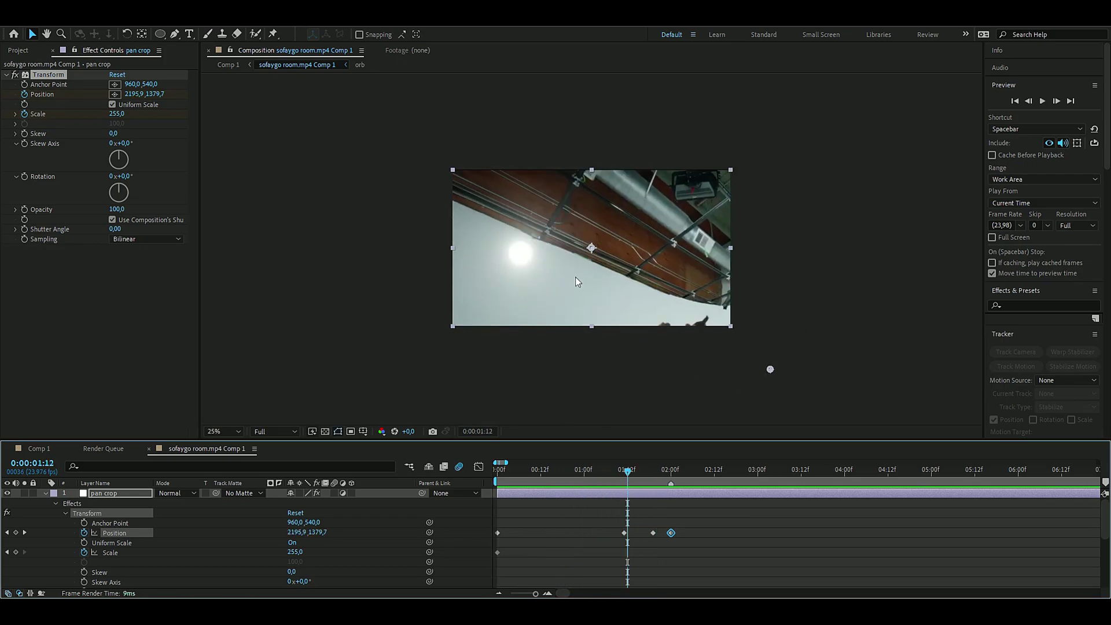
key("space")
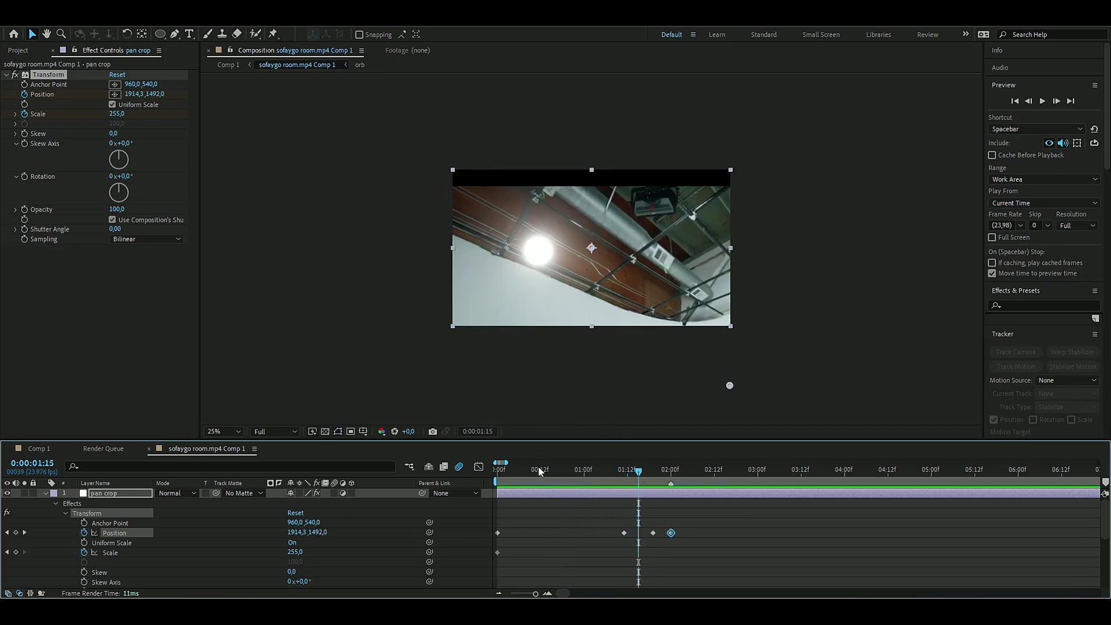
Apply Motion Tile to the pan crop layer and place it before the Transform effect.
left_click(546, 494)
key("ctrl+space")
type("mo")
key("Return")
left_click_drag(43, 252, 54, 74)
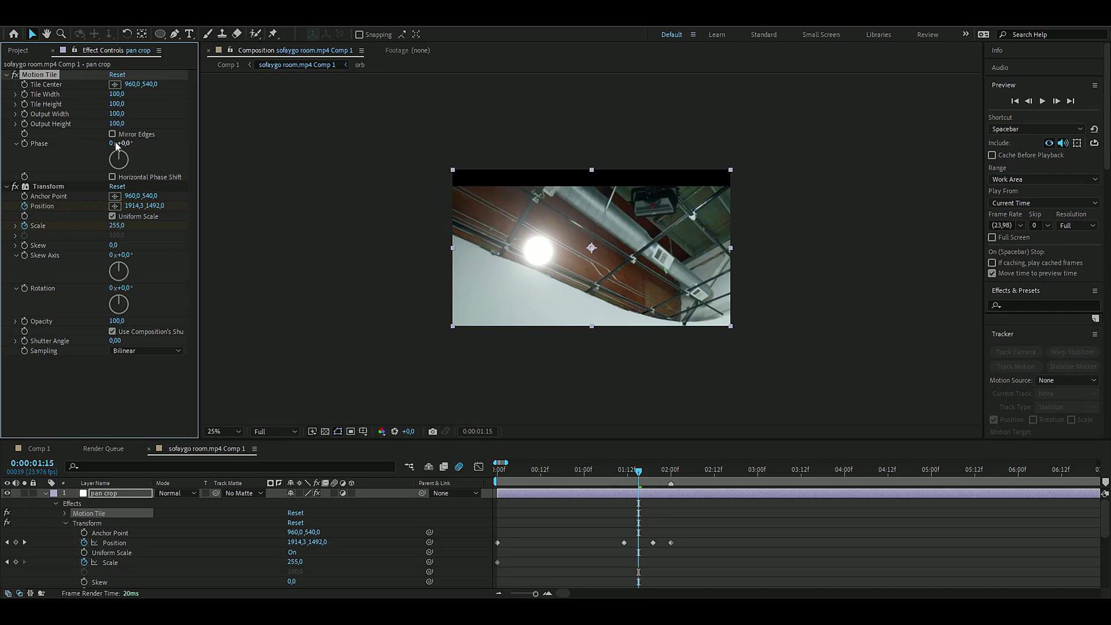
Enable Mirror Edges in Motion Tile and set its output width and height to 300.
left_click(112, 134)
left_click(122, 124)
type("300")
key("Return")
left_click(119, 114)
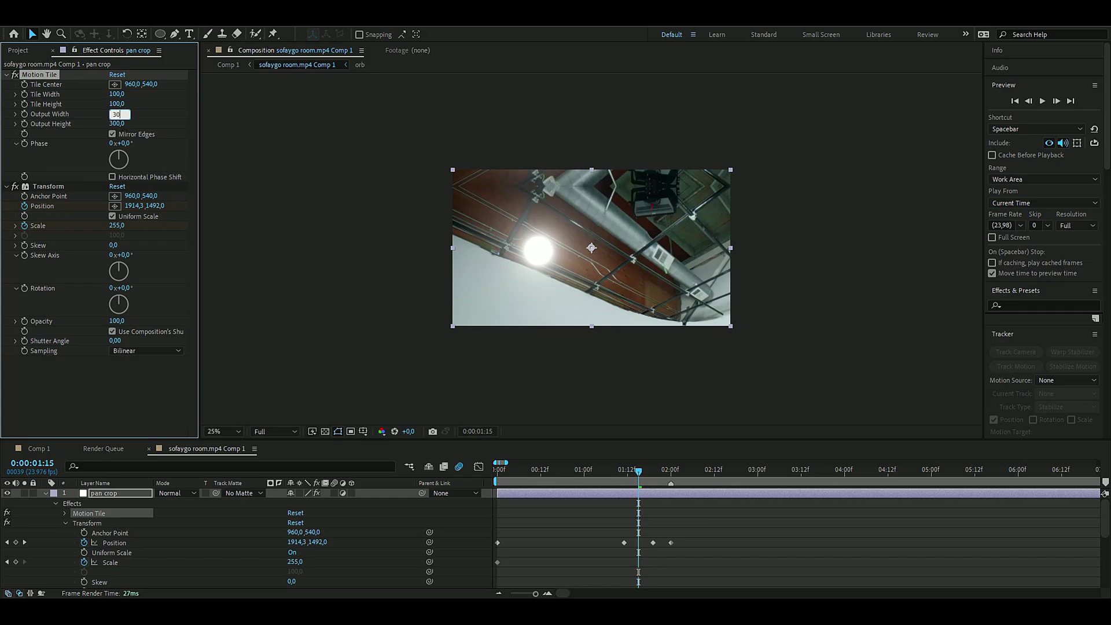
key("Return")
Enable motion blur for the pan crop layer and add a Transform scale keyframe of 255 at 0:00:02:00.
left_click_drag(639, 471, 639, 495)
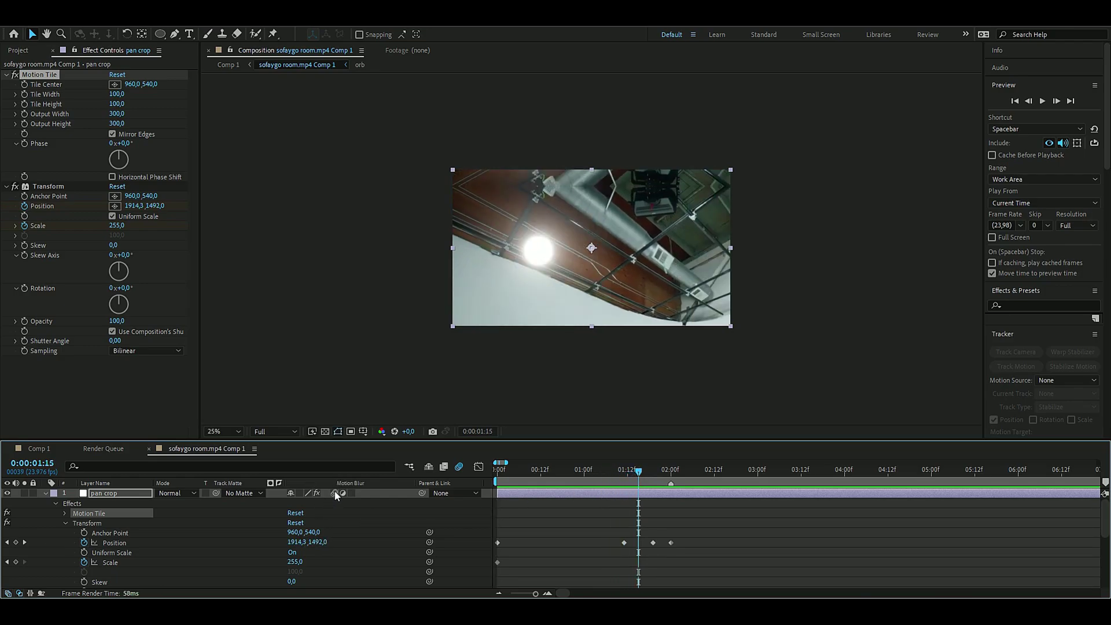
left_click_drag(637, 497, 672, 492)
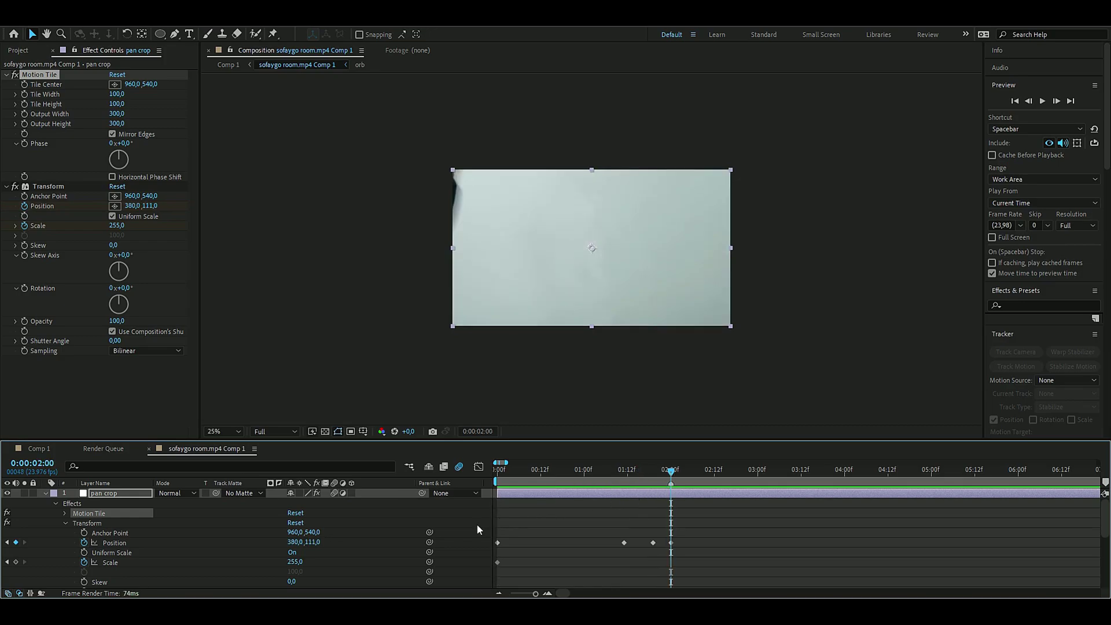
left_click(15, 562)
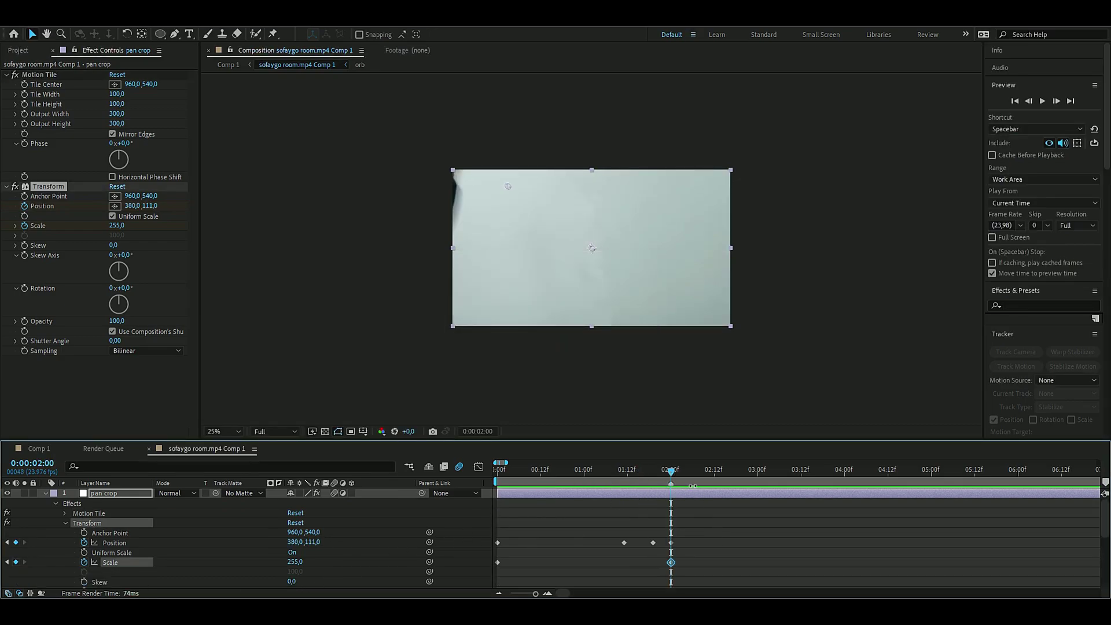
left_click(46, 492)
left_click(386, 341)
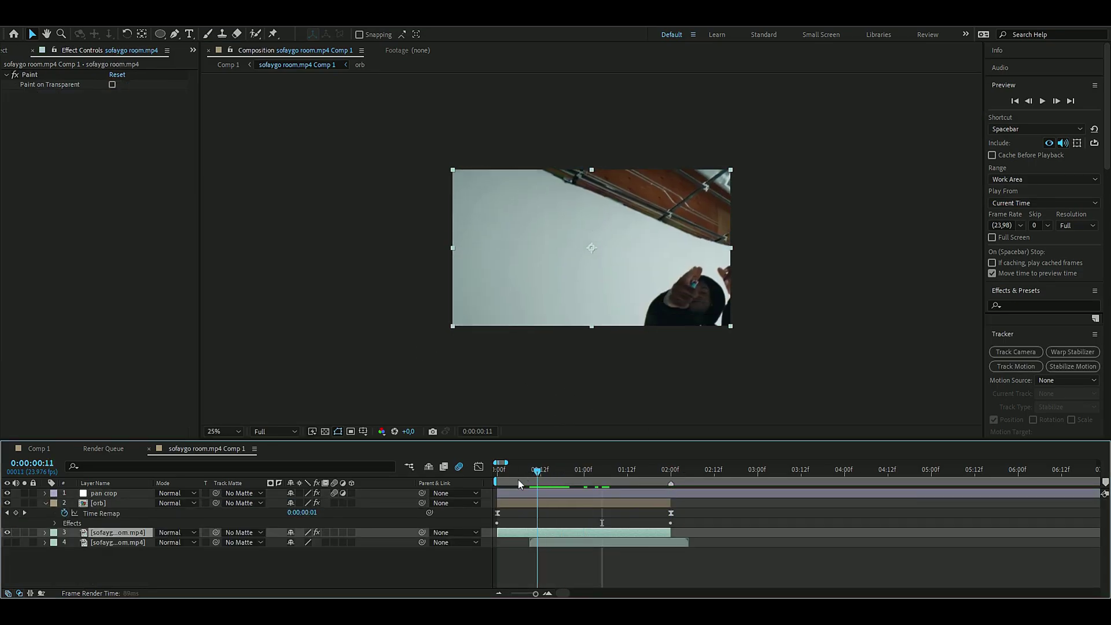
Make the painted background plate end at 0:00:02:00 and start the roto-brushed footage layer there, with its visibility on.
left_click_drag(518, 481, 670, 478)
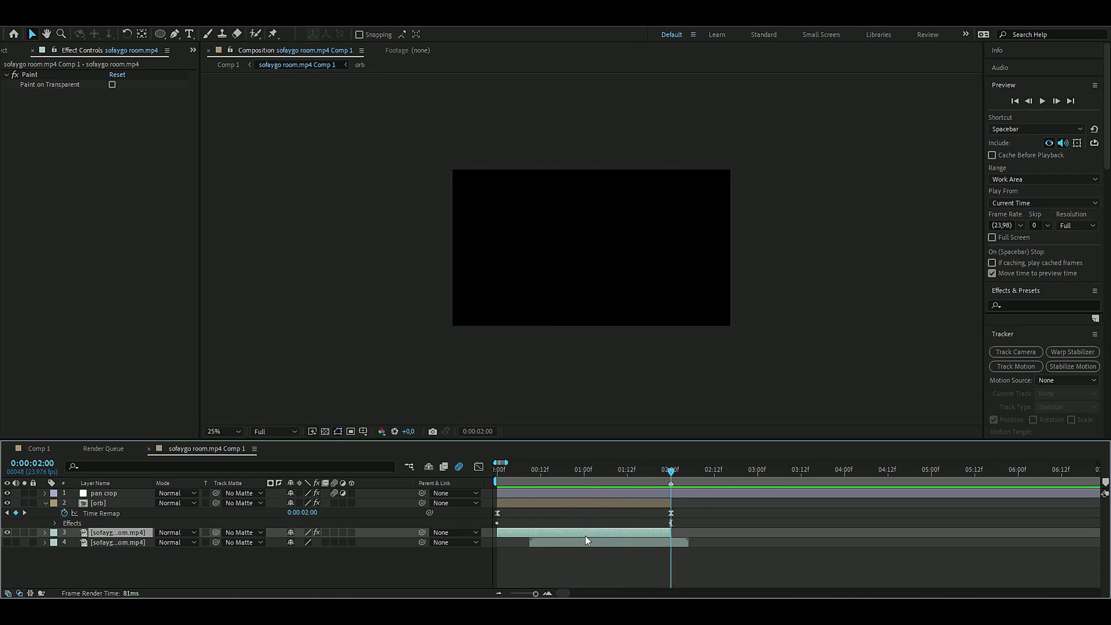
left_click_drag(570, 542, 710, 546)
left_click(6, 543)
left_click_drag(670, 475, 708, 470)
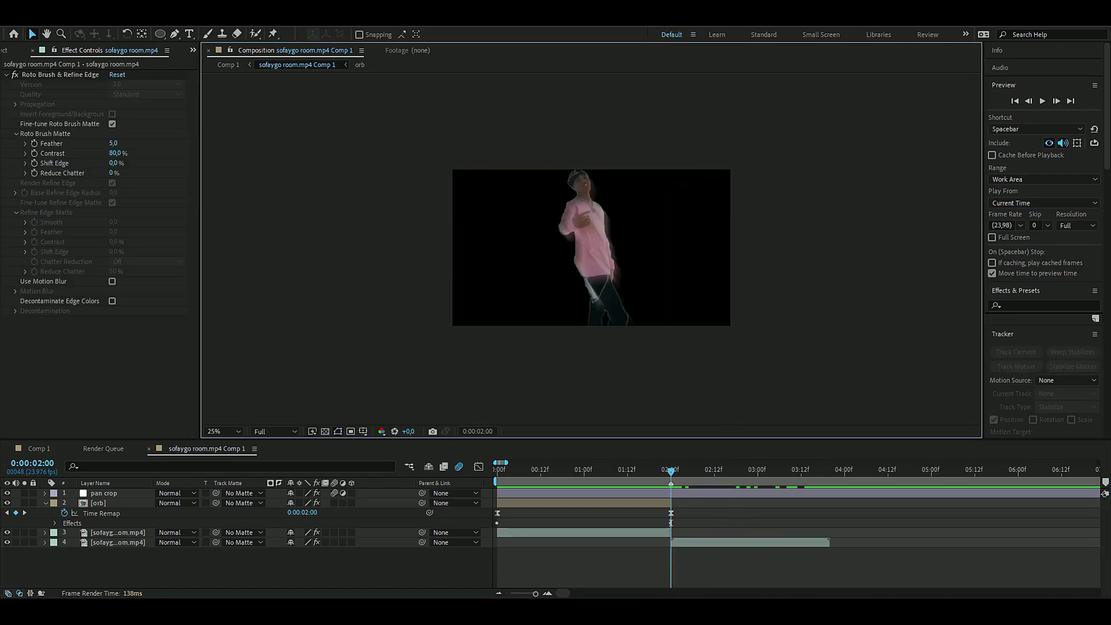
Duplicate the roto-brushed footage layer and delete Roto Brush & Refine Edge from the lower copy.
left_click(683, 541)
key("ctrl+d")
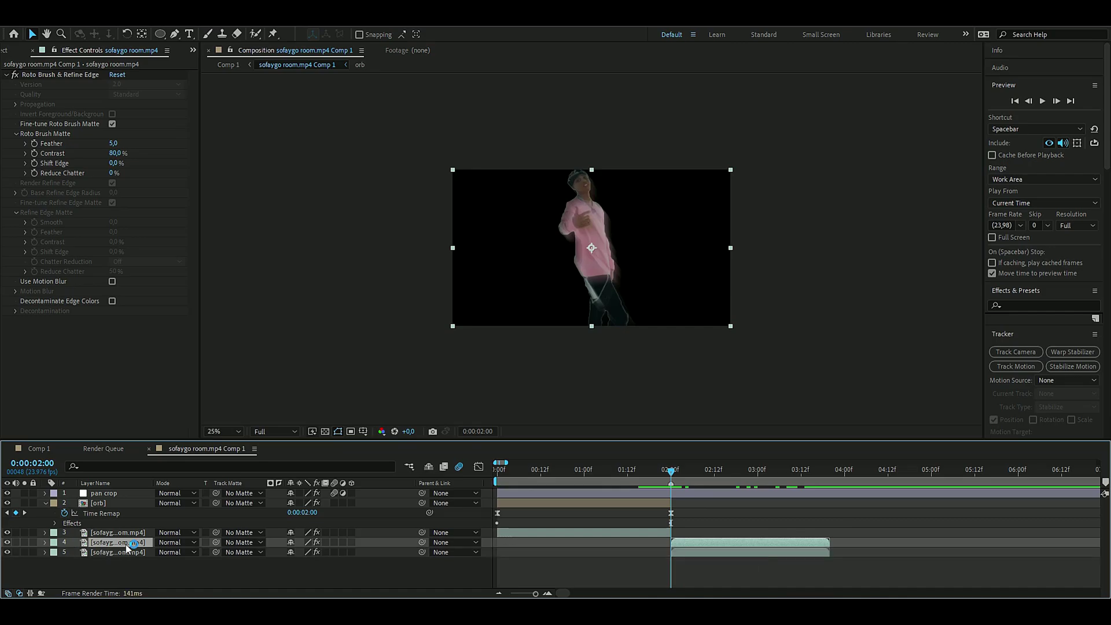
left_click(123, 553)
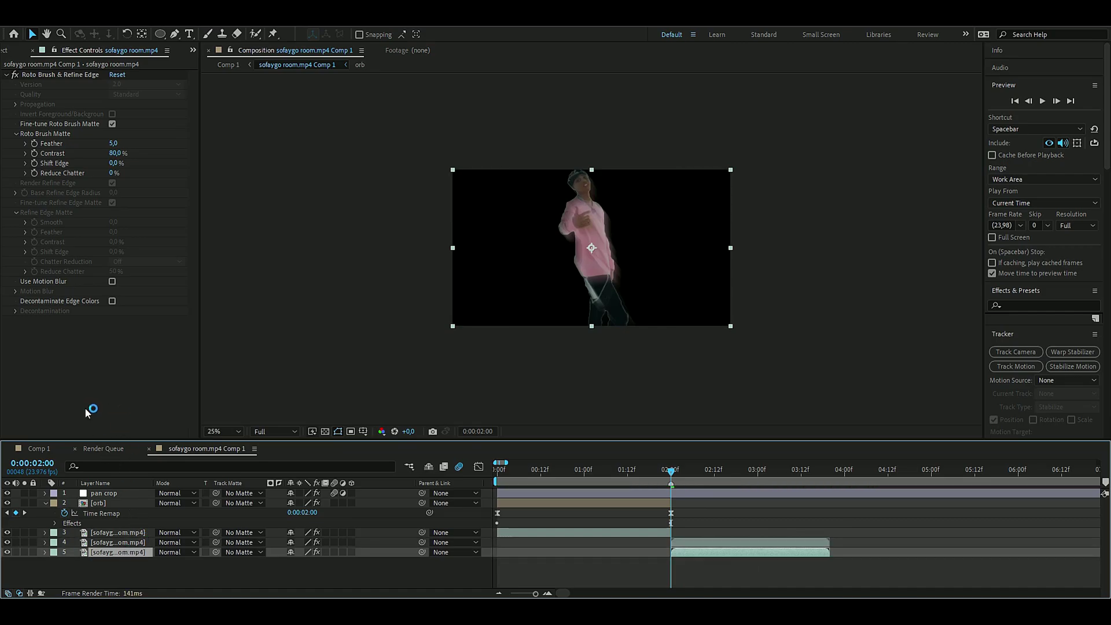
left_click(54, 75)
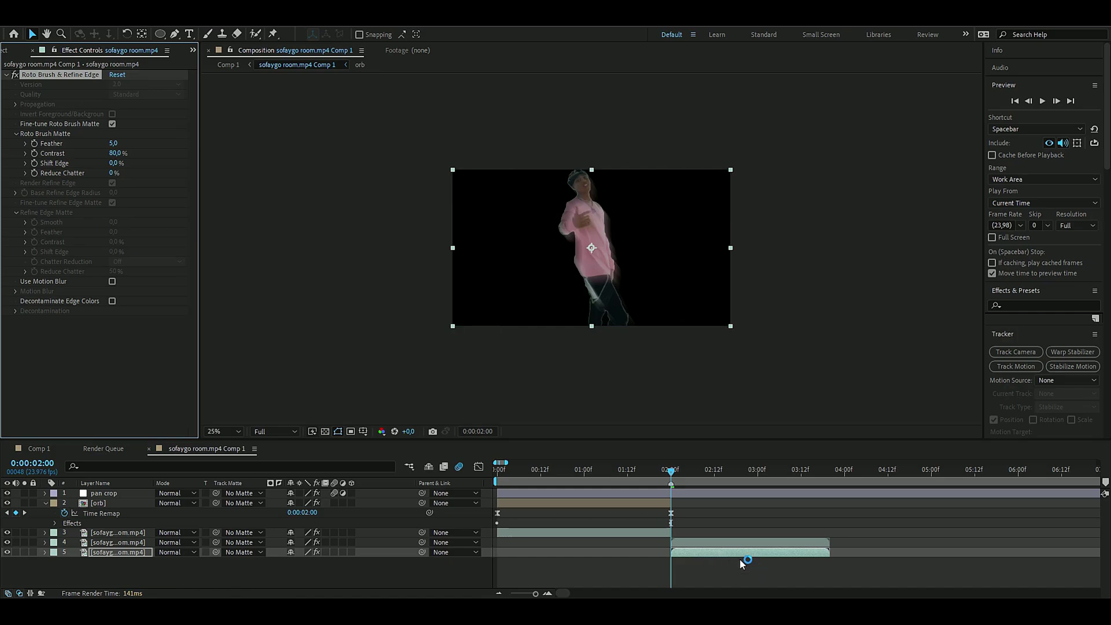
key("Delete")
mouse_move(673, 476)
left_mouse_down()
mouse_move(732, 477)
mouse_move(670, 480)
left_mouse_up()
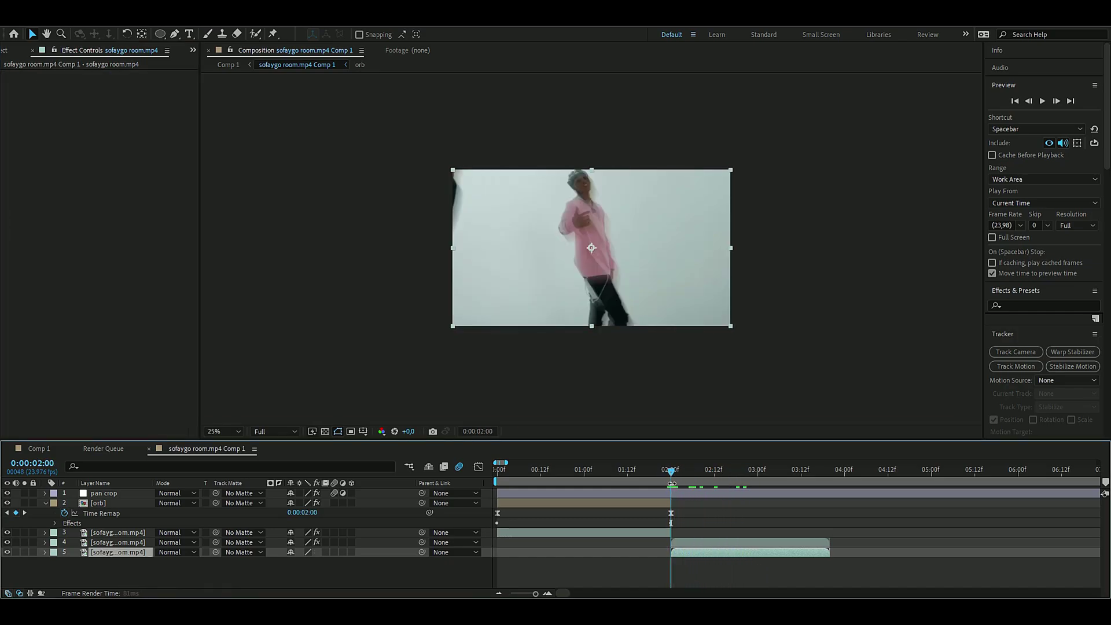
Apply the Fill effect to the roto-brushed layer and set its color to white (FFFFFF).
left_click(792, 546)
key("ctrl+space")
type("fill")
key("Return")
left_click(117, 351)
type("FFFFFF")
left_click(294, 171)
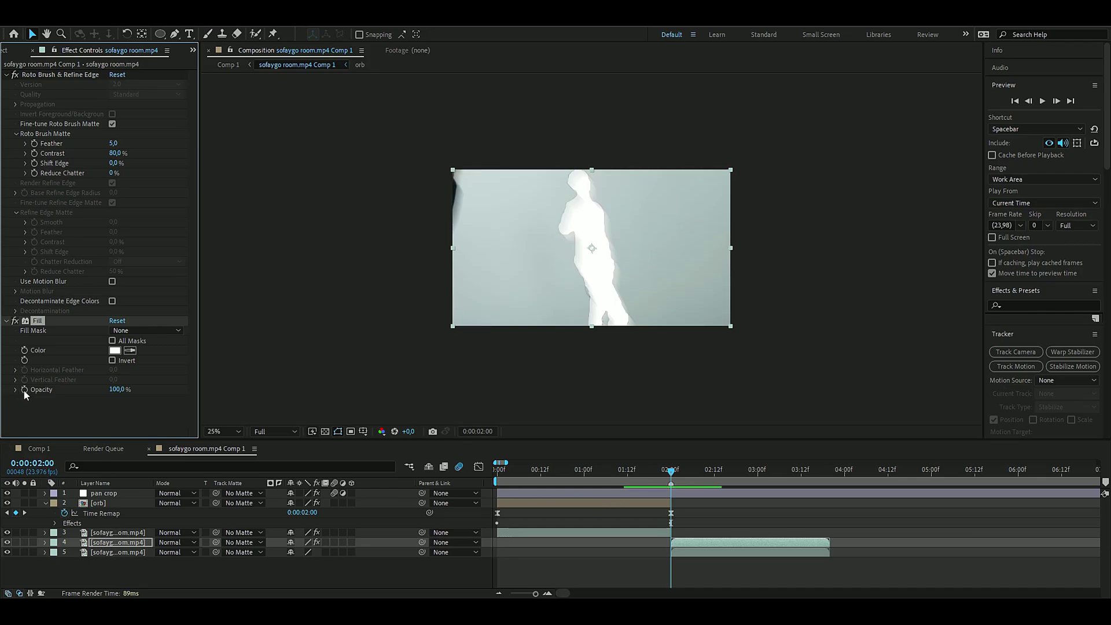
Keyframe the Fill opacity from 100% at 0:00:02:00 to 0% at the end of the roto-brushed layer.
left_click_drag(732, 472, 831, 537)
left_click(118, 389)
type("0")
key("Return")
left_click(674, 475)
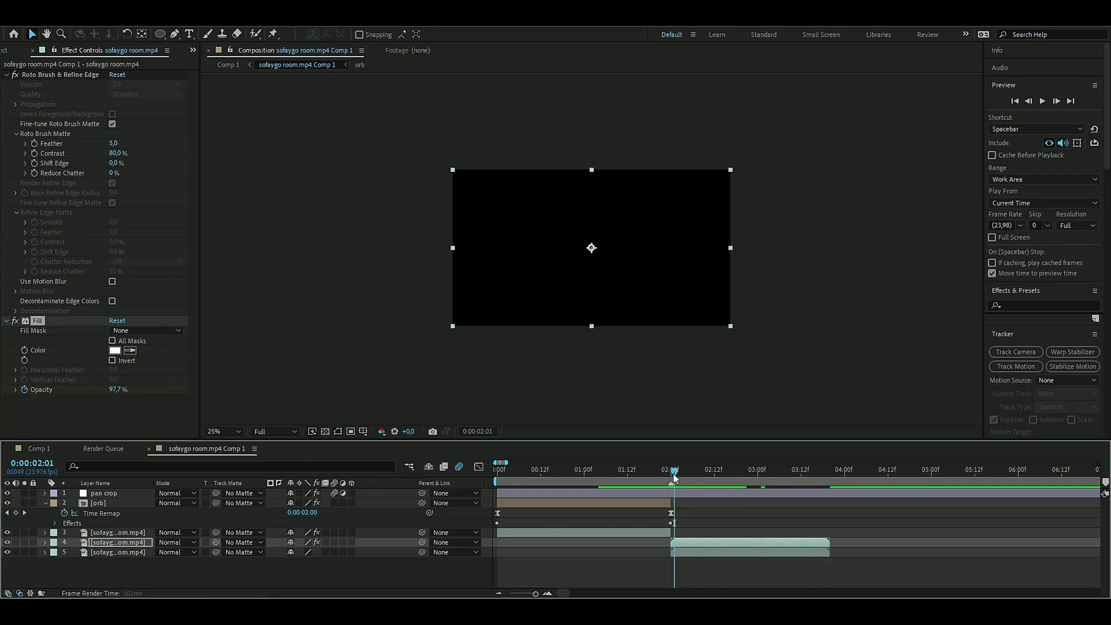
Apply Deep Glow to the roto-brushed layer with Unmult enabled and scrub through the fade.
left_click_drag(675, 478, 678, 477)
key("ctrl+space")
type("d")
left_click(667, 487)
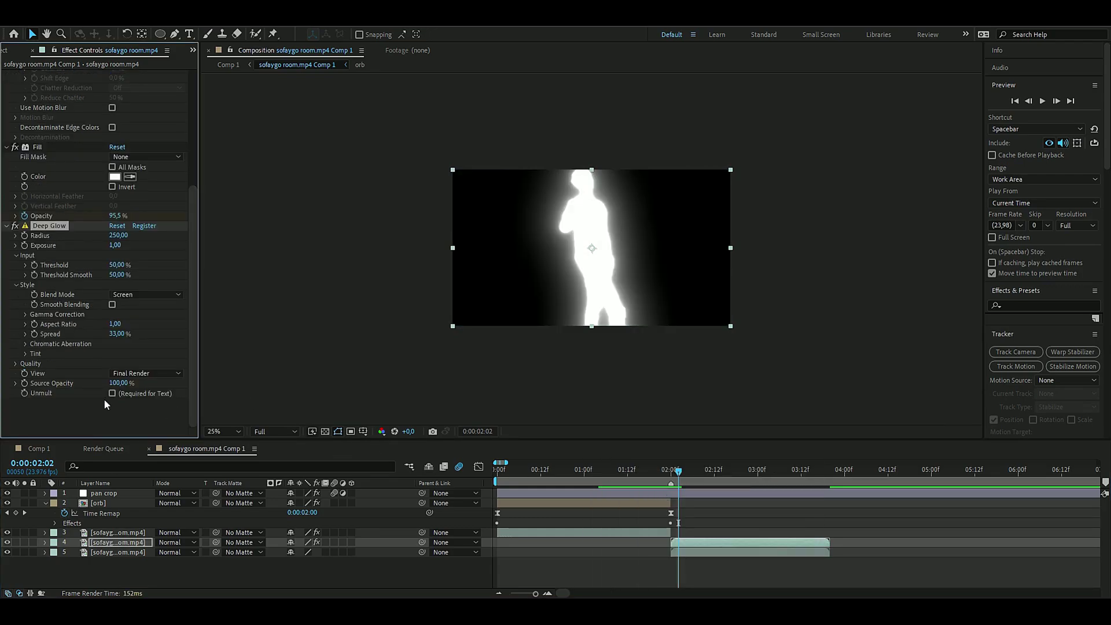
left_click_drag(679, 470, 784, 466)
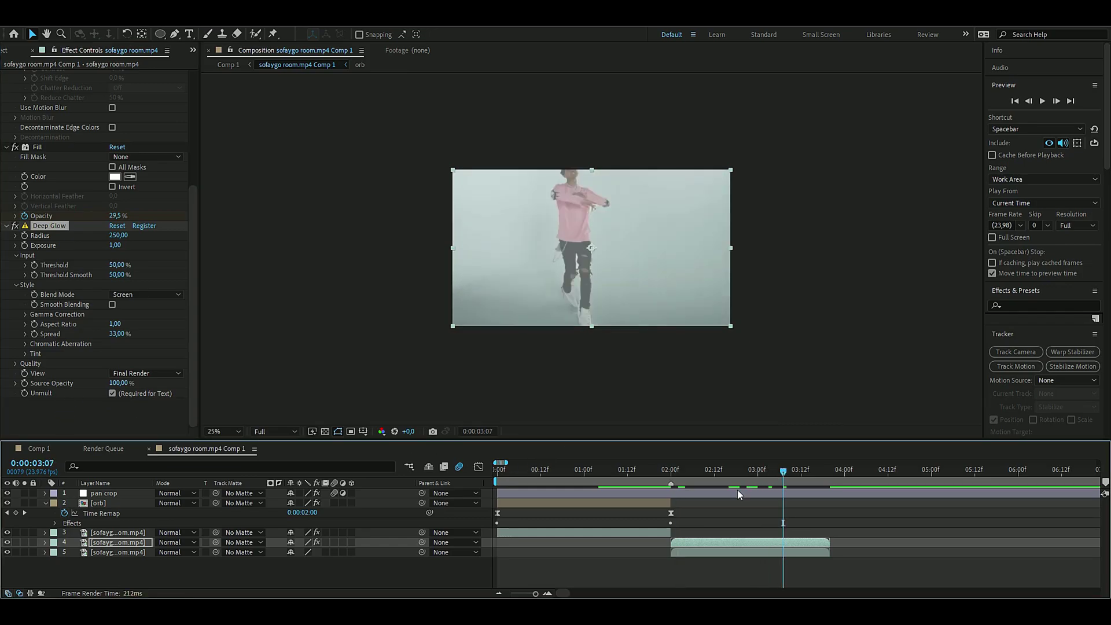
Reveal the roto-brushed layer's Fill opacity keyframes and apply Easy Ease to both of them.
left_click(45, 543)
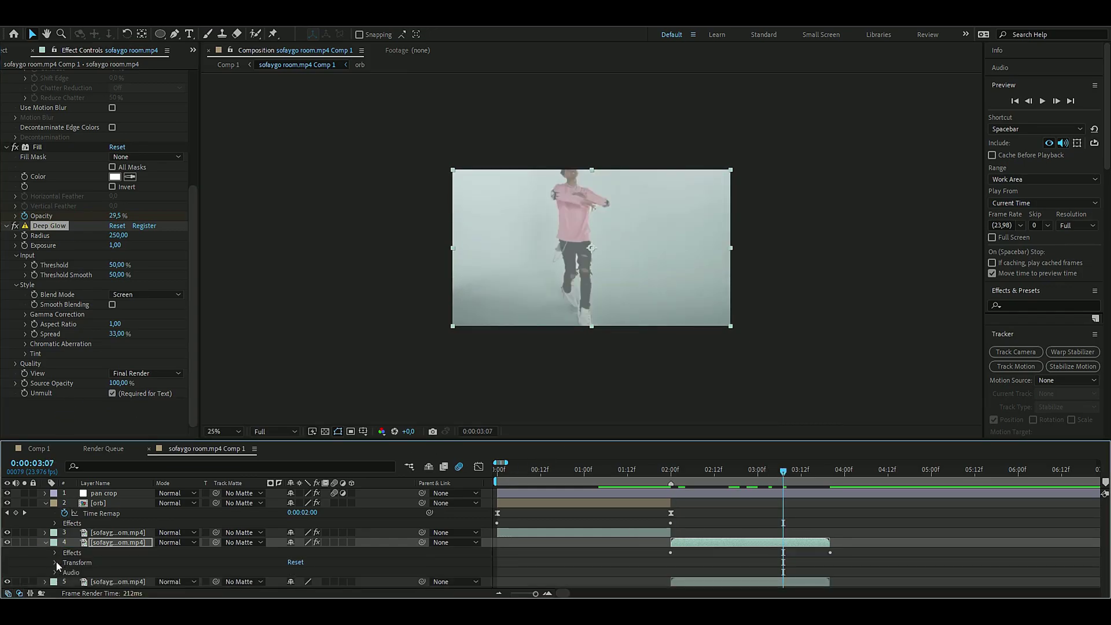
left_click(55, 553)
left_click(64, 573)
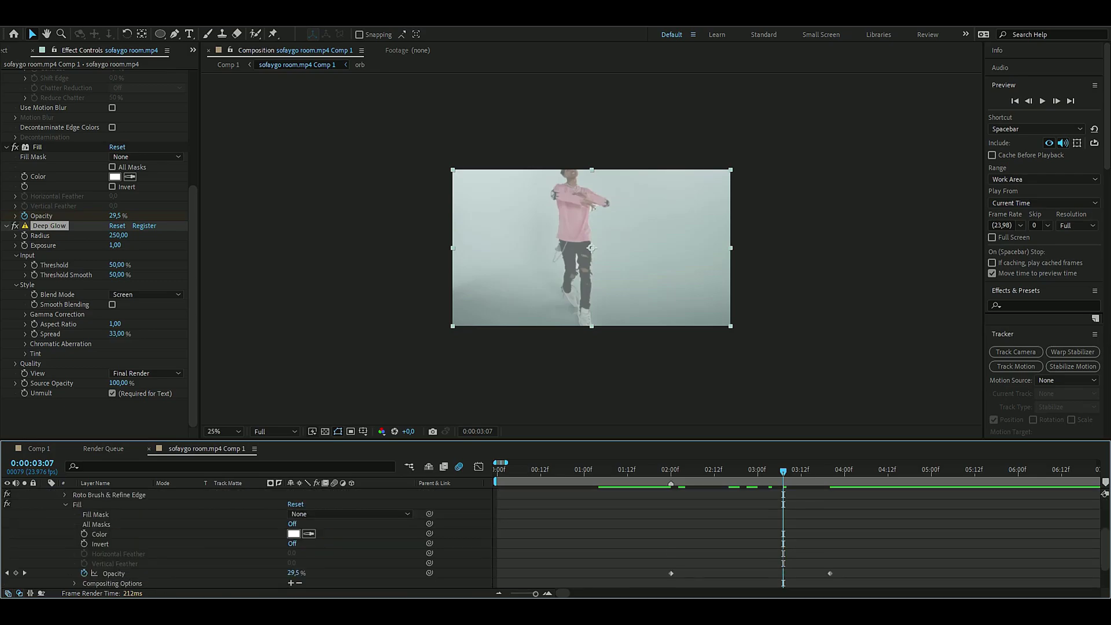
left_click_drag(848, 572, 668, 577)
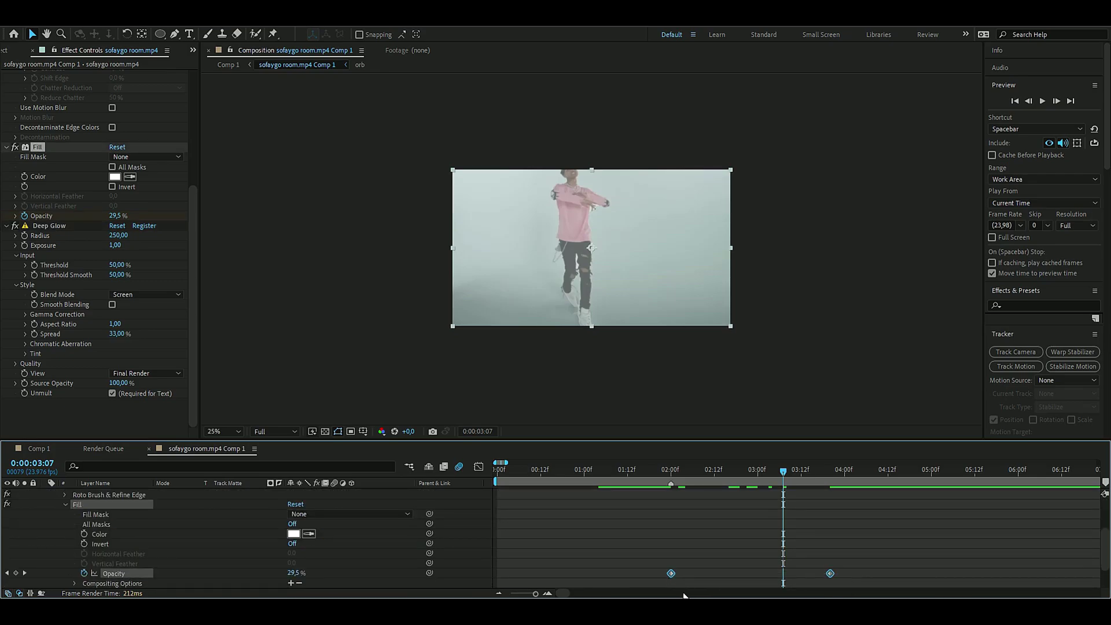
key("F9")
Reshape the Fill opacity curve to drop steeply from the first keyframe and level out, and preview the transition.
left_click(480, 466)
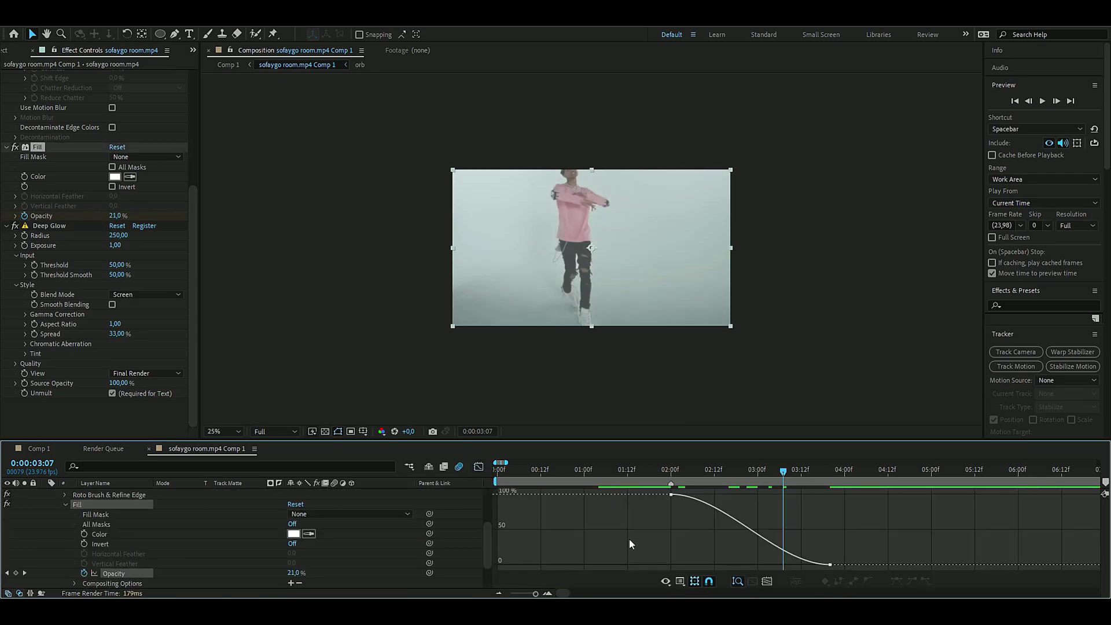
left_click(671, 495)
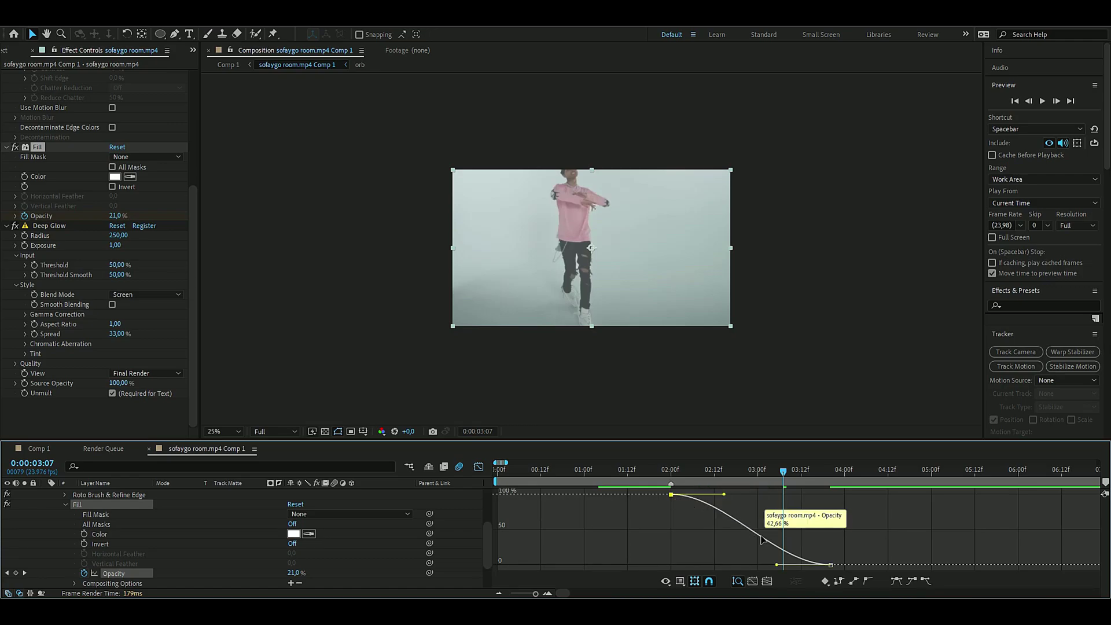
left_click_drag(724, 496, 650, 560)
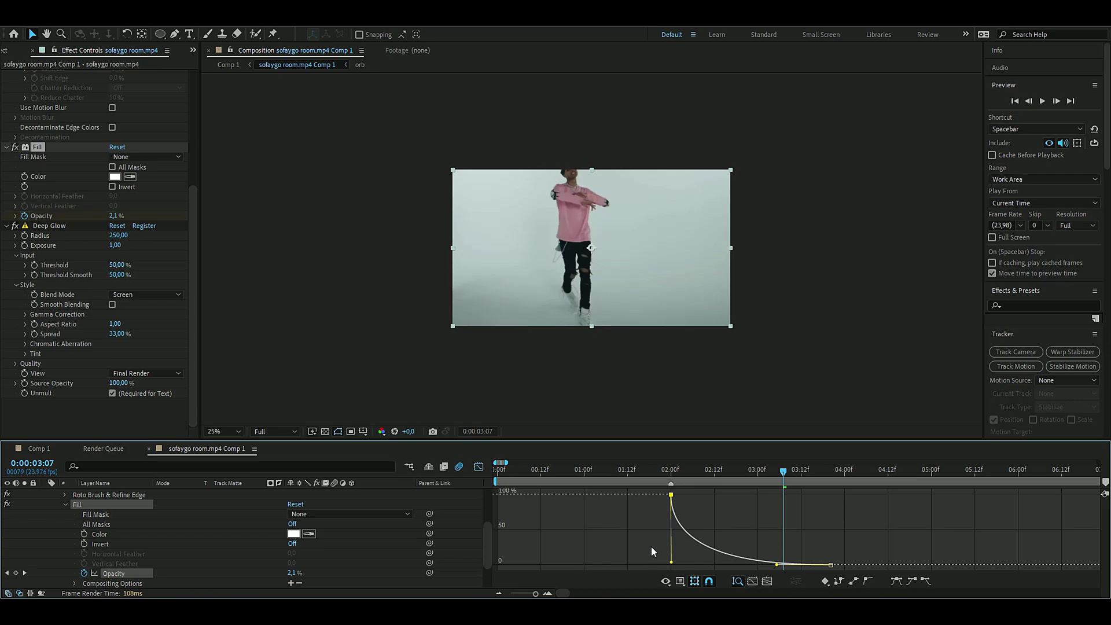
left_click_drag(669, 473, 614, 474)
key("space")
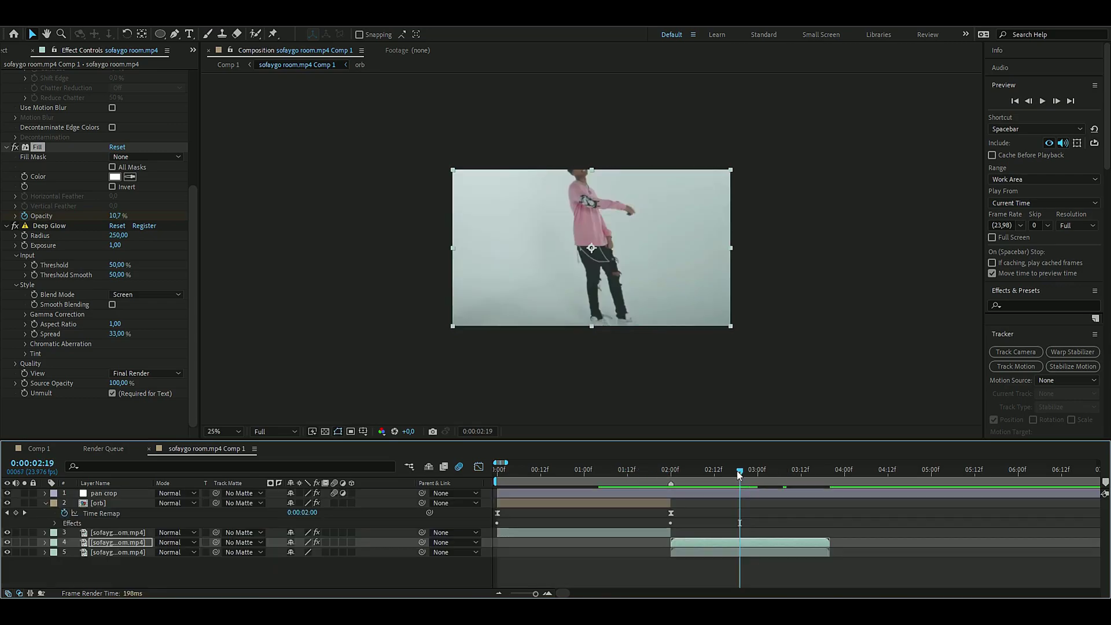
left_click_drag(740, 474, 660, 484)
Keyframe the pan crop layer's Transform scale at 100 at 0:00:03:02.
left_click(104, 494)
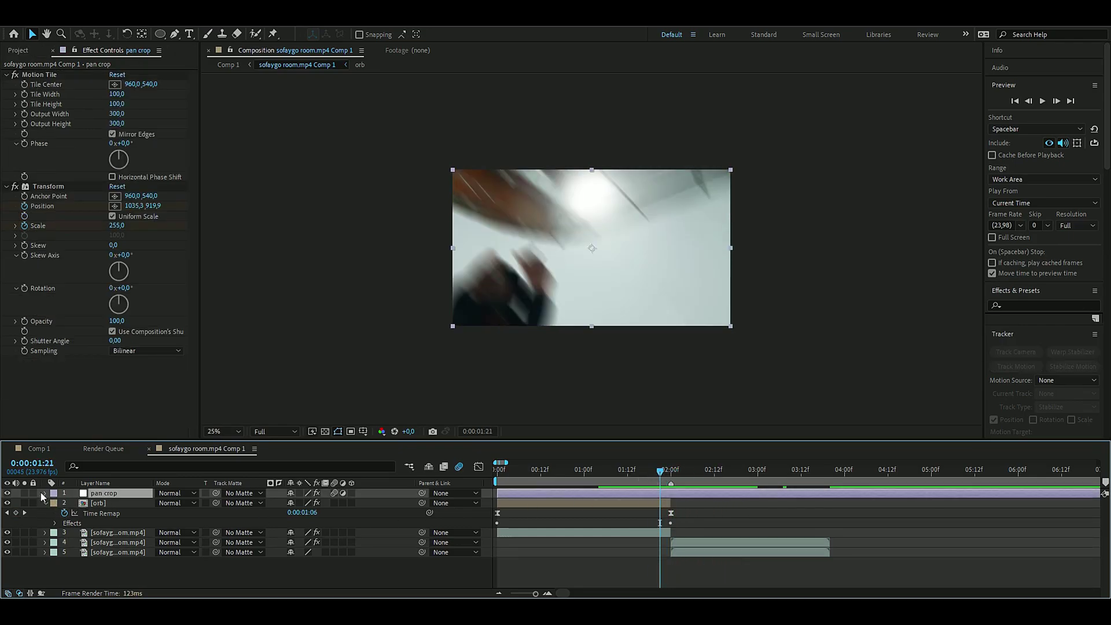
key("u")
left_click_drag(673, 476, 765, 457)
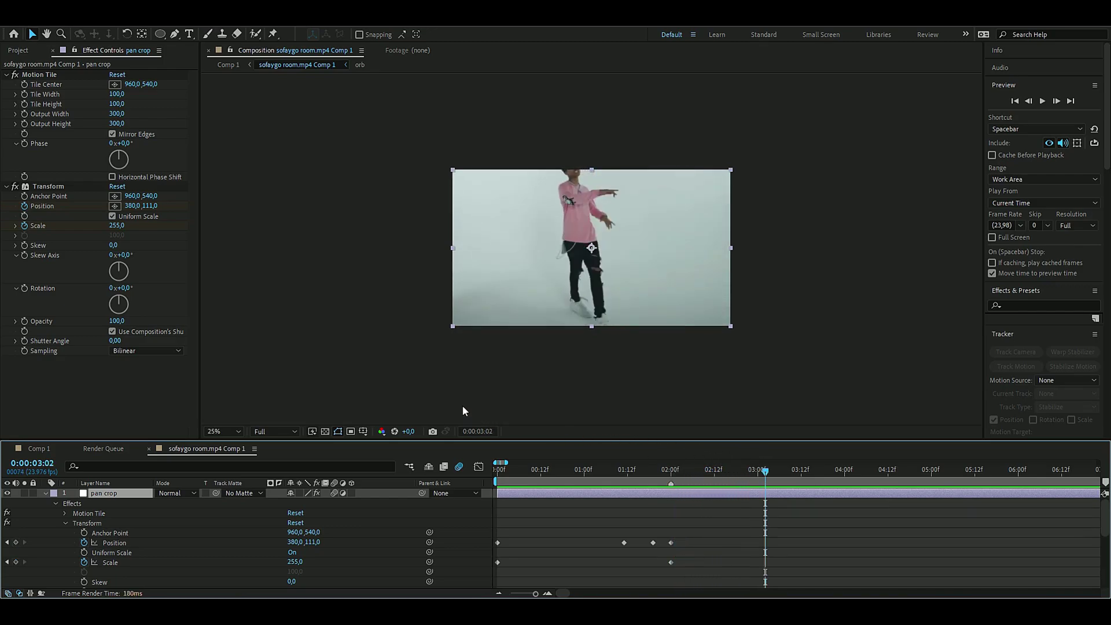
left_click(116, 225)
type("100")
key("Return")
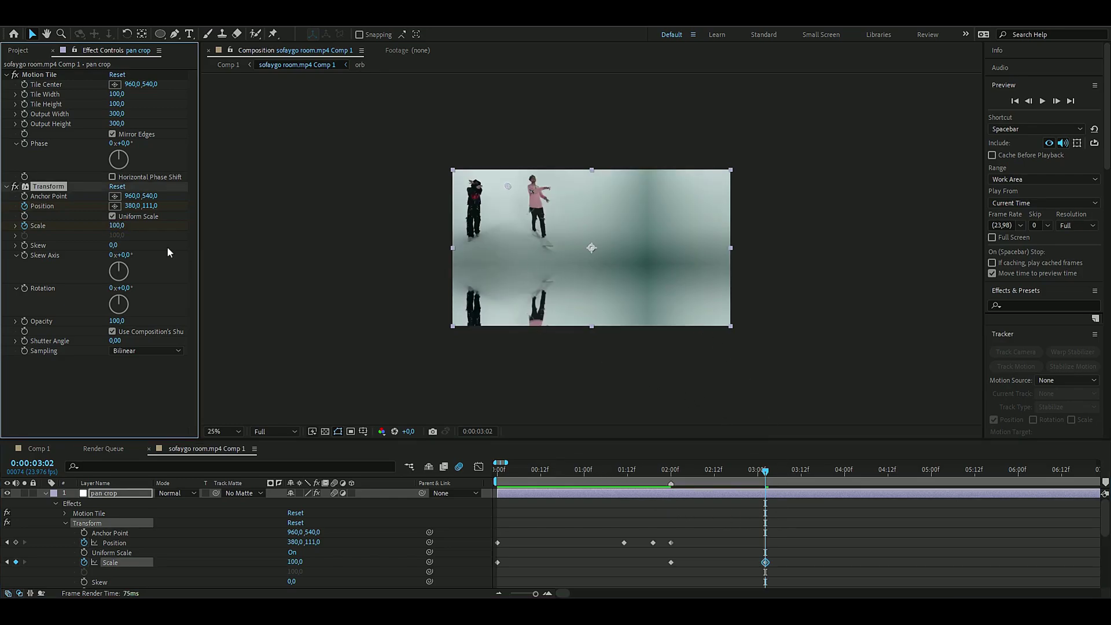
Keyframe the pan crop layer's Transform position at 960, 540 at 0:00:03:02.
left_click(132, 206)
key("BackSpace")
type("960")
key("Return")
left_click(153, 206)
type("54")
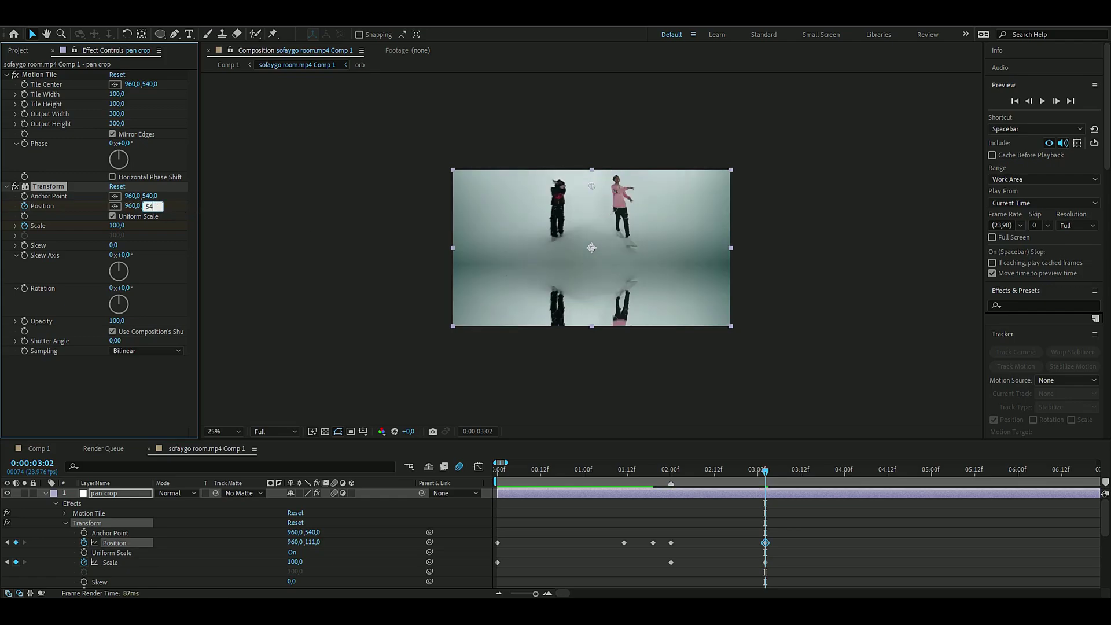
type("0")
key("Return")
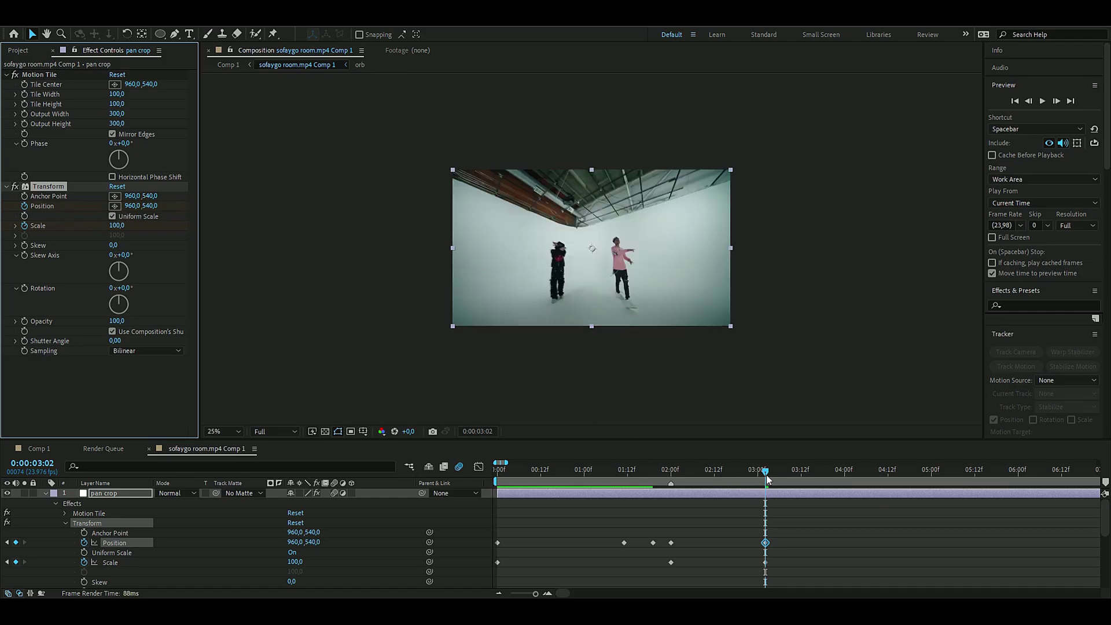
Apply Easy Ease to the pan crop layer's Transform position and scale keyframes at 0:00:02:00 and 0:00:03:02.
left_click_drag(767, 475, 671, 474)
left_click(784, 539)
left_click_drag(779, 539, 670, 572)
key("F9")
In the position speed graph, set the 0:00:02:00 keyframe's outgoing influence to 0.01% and the 0:00:03:02 keyframe's incoming influence to 100%.
left_click(671, 543)
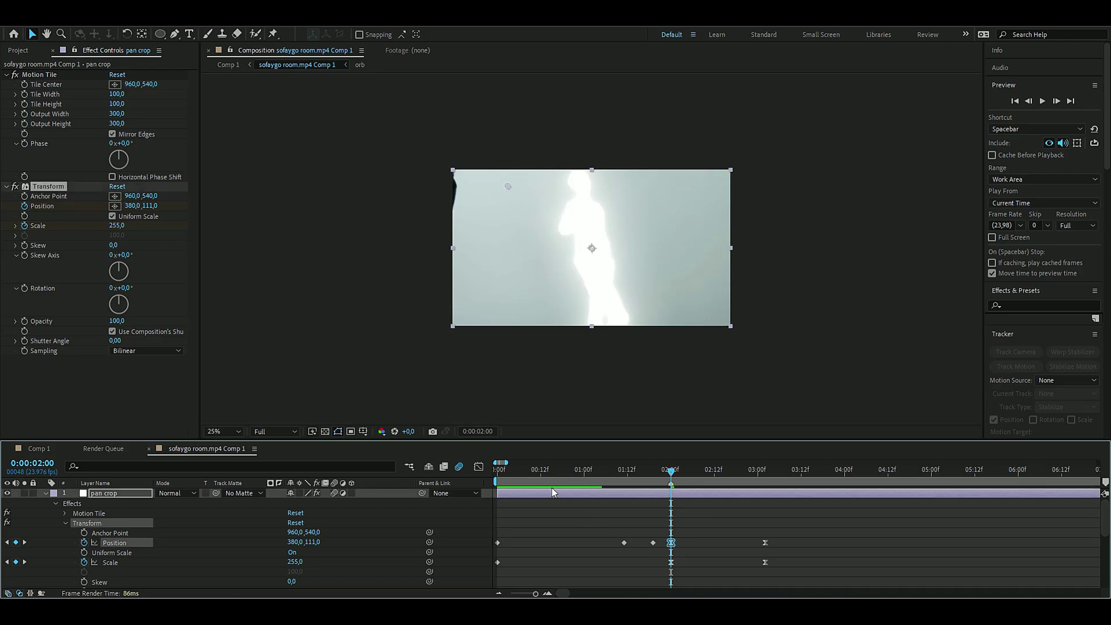
left_click(479, 466)
right_click(693, 536)
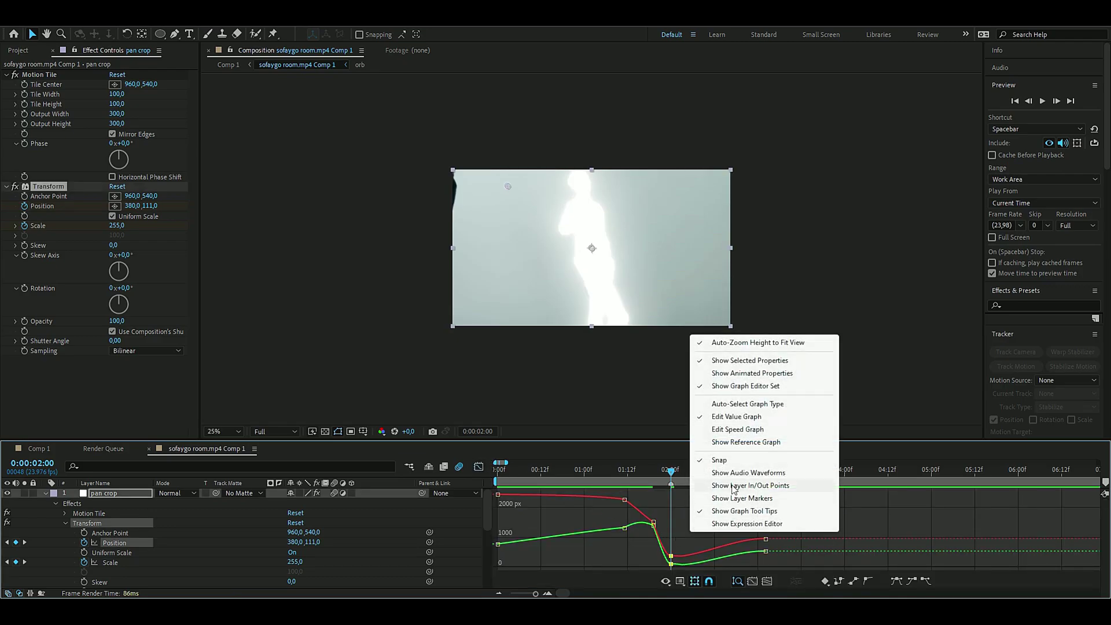
left_click(739, 430)
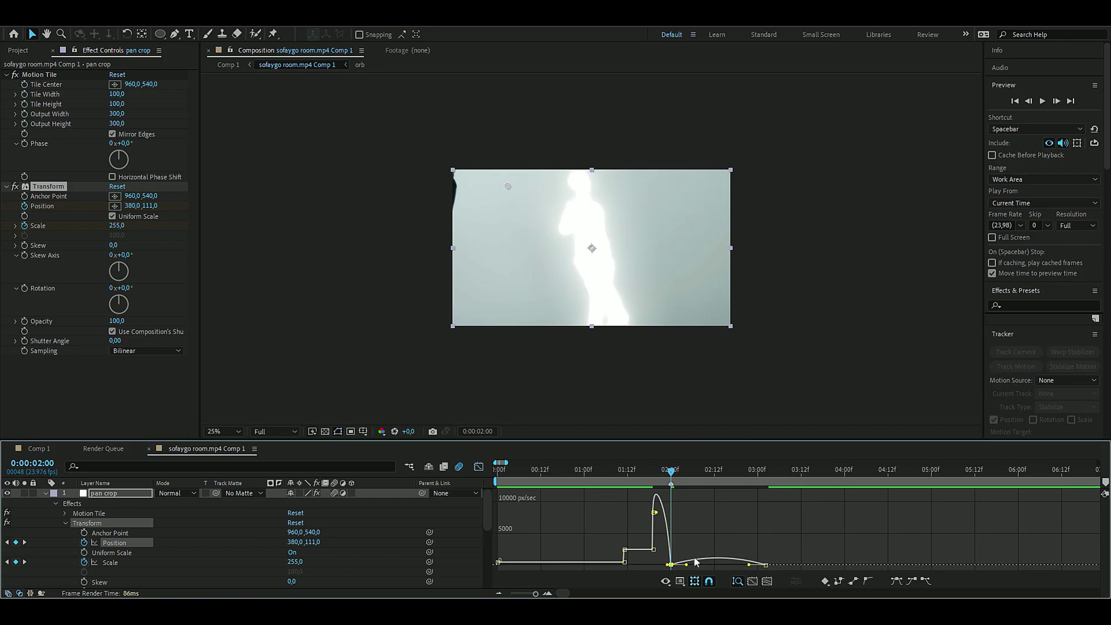
left_click_drag(687, 564, 671, 566)
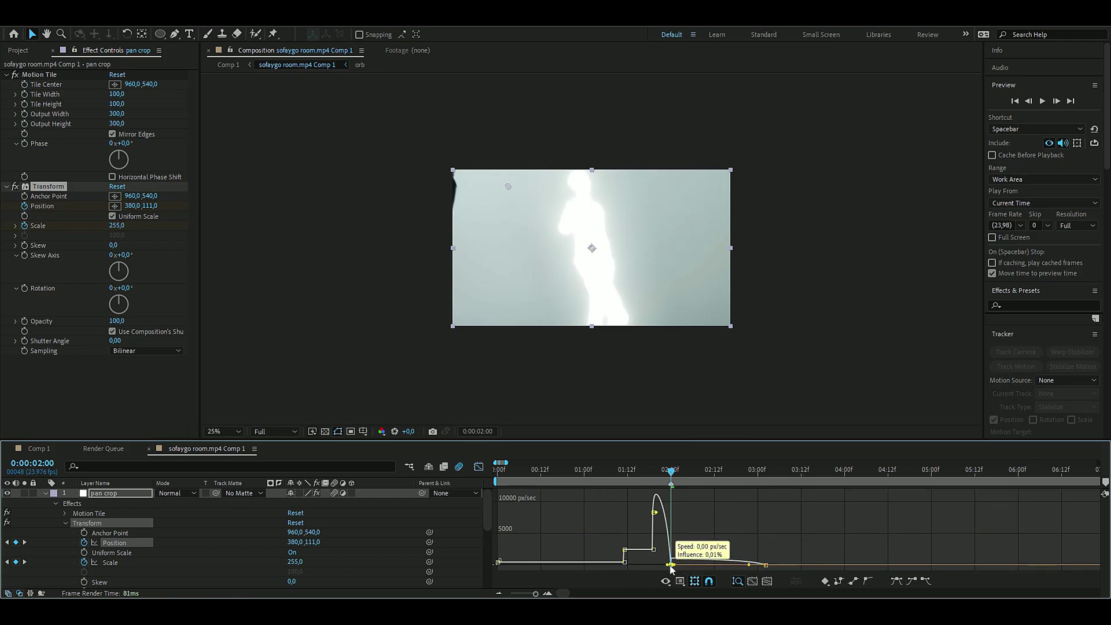
left_click_drag(749, 565, 695, 570)
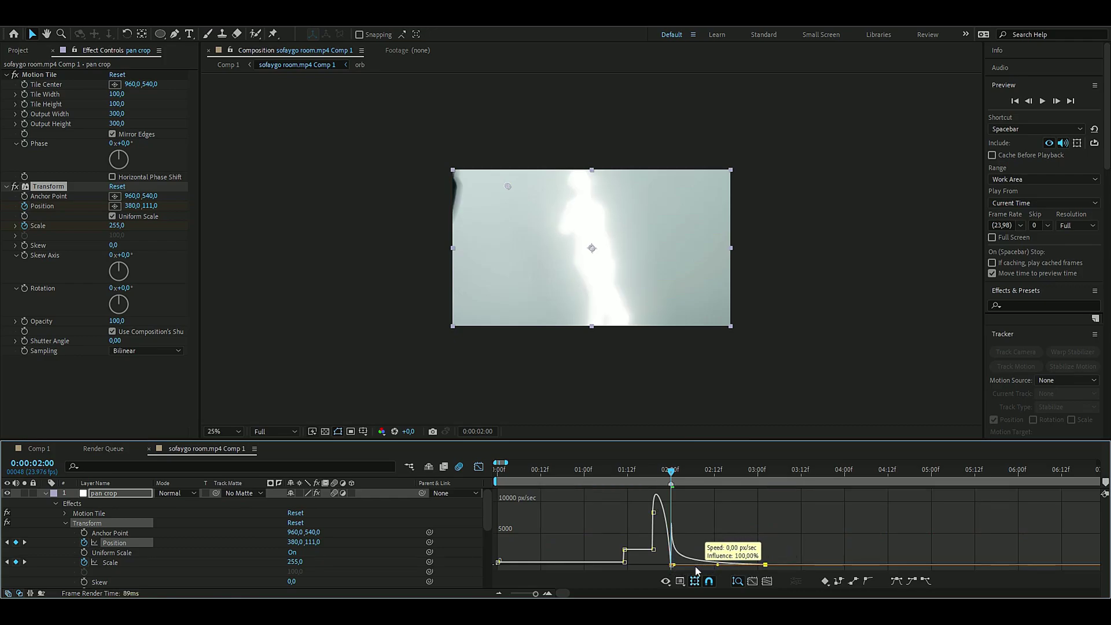
key("shift+F3")
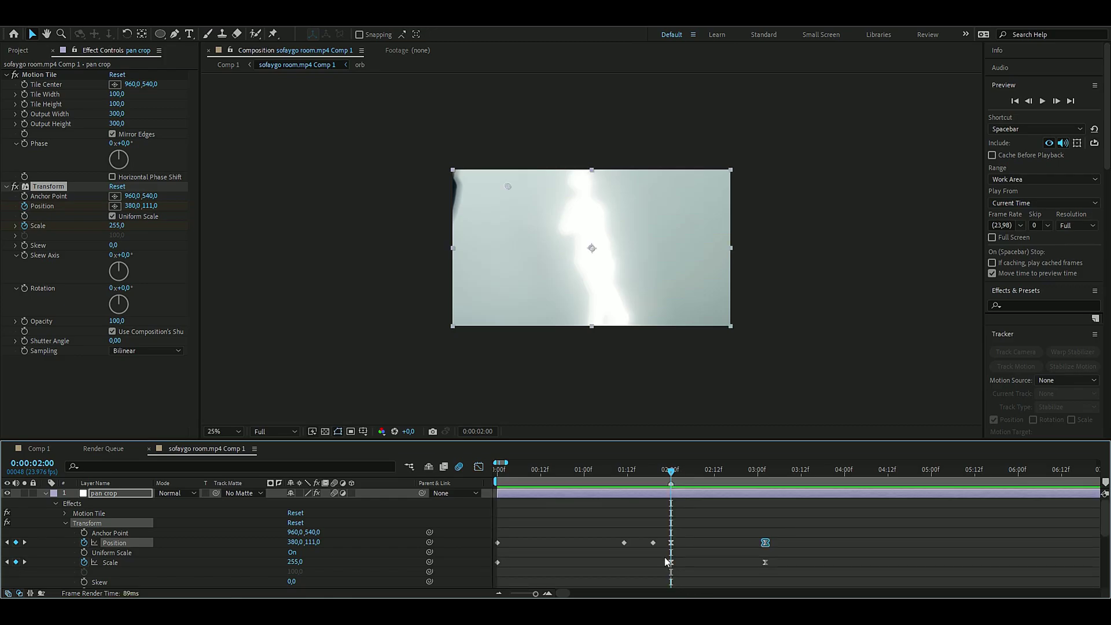
Reshape the pan crop scale curve to drop steeply from 0:00:02:00 and level out toward 0:00:03:02, and preview the zoom-out.
left_click(705, 577)
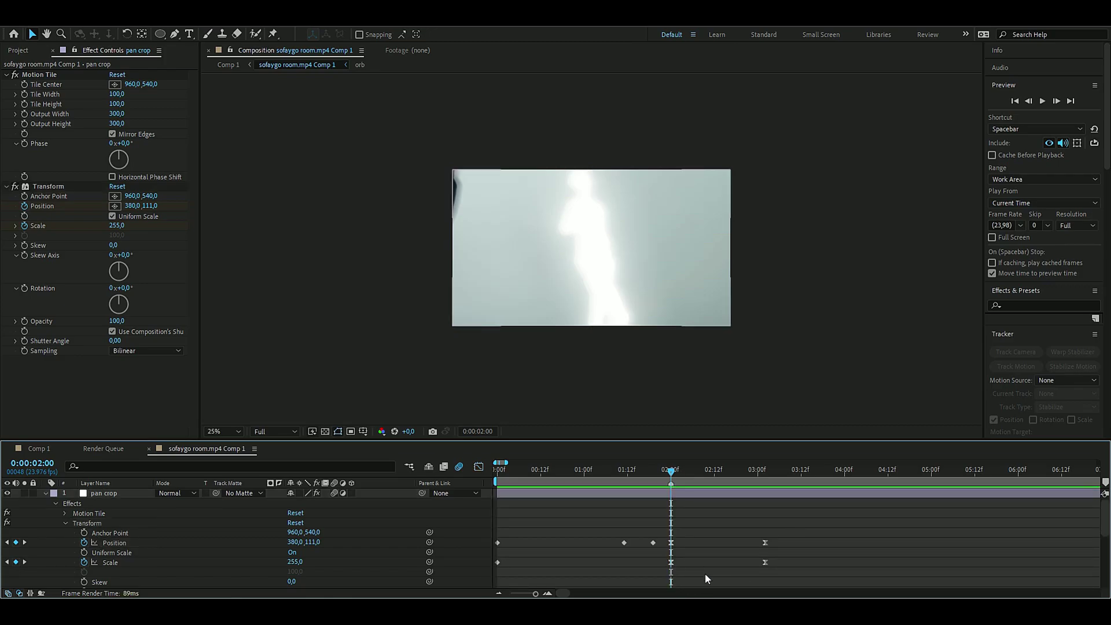
left_click(673, 561)
key("shift+F3")
left_click_drag(675, 518, 673, 519)
key("space")
left_click(599, 471)
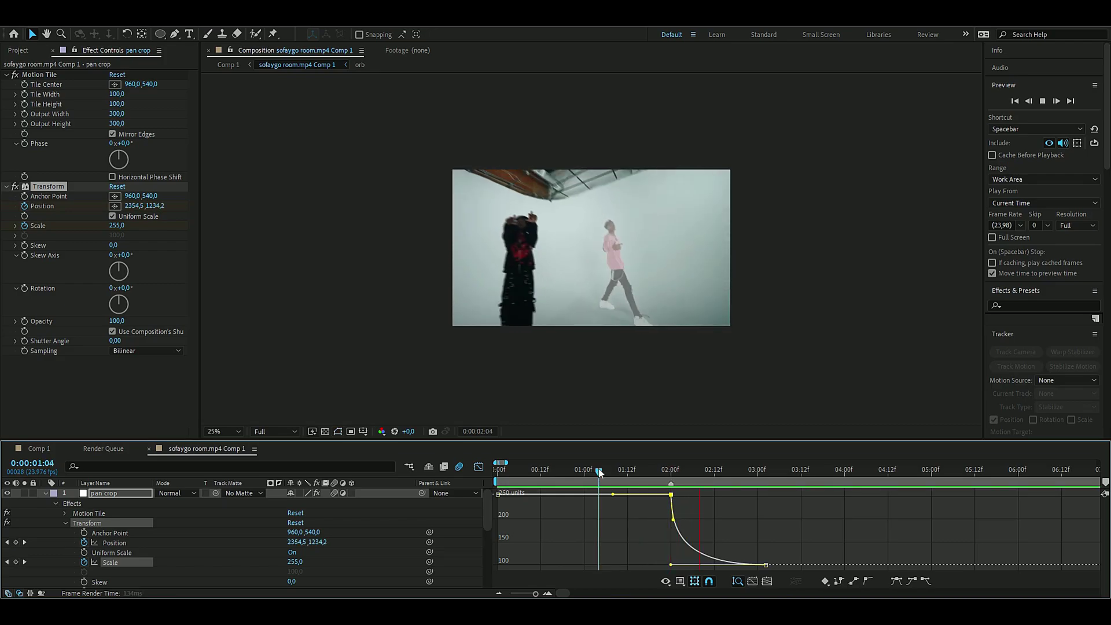
key("space")
Check the pan around the orb, place the playhead at 0:00:01:18, and collapse the pan crop layer's properties.
left_click_drag(637, 471, 659, 474)
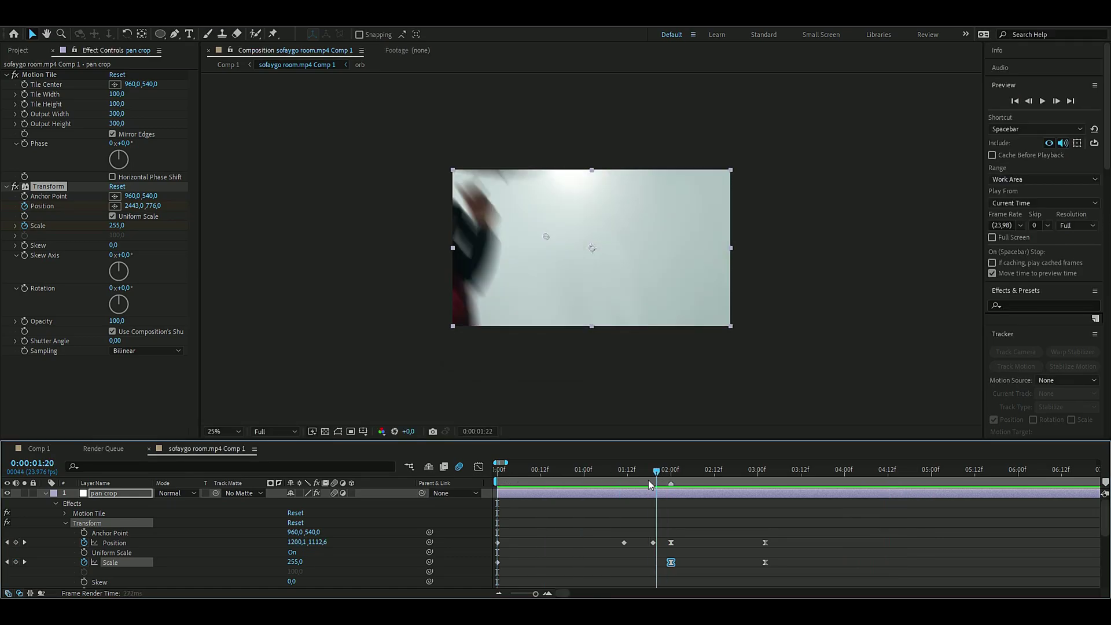
left_click(650, 480)
left_click(46, 493)
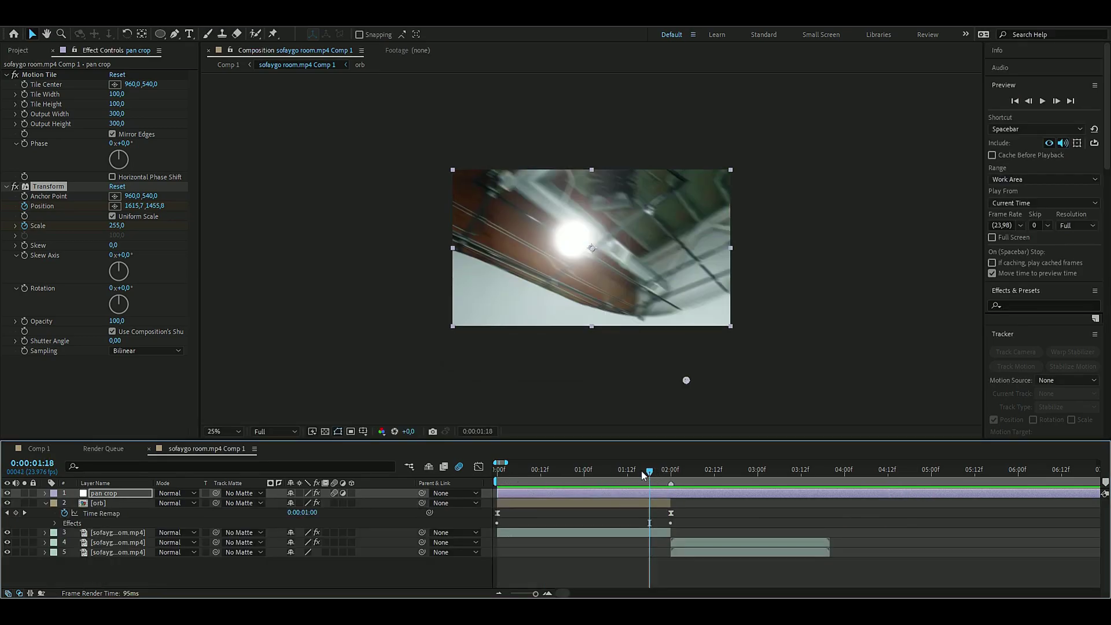
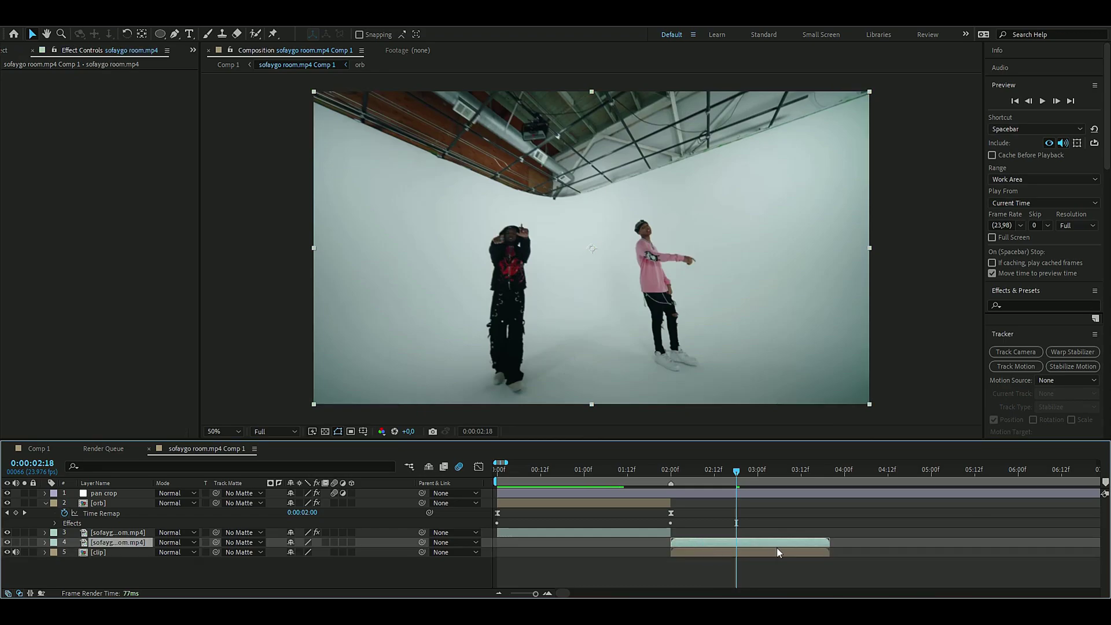
Place the playhead at 0:00:02:04 and apply the S_EdgeDetect effect to the footage layer directly above the clip layer.
left_click(688, 478)
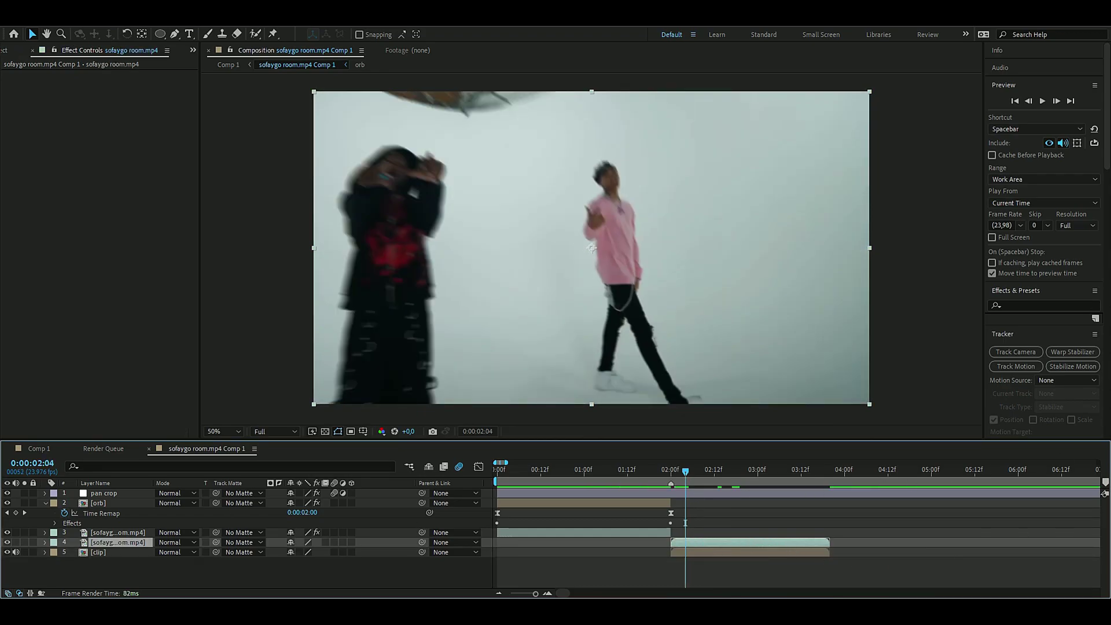
key("ctrl+space")
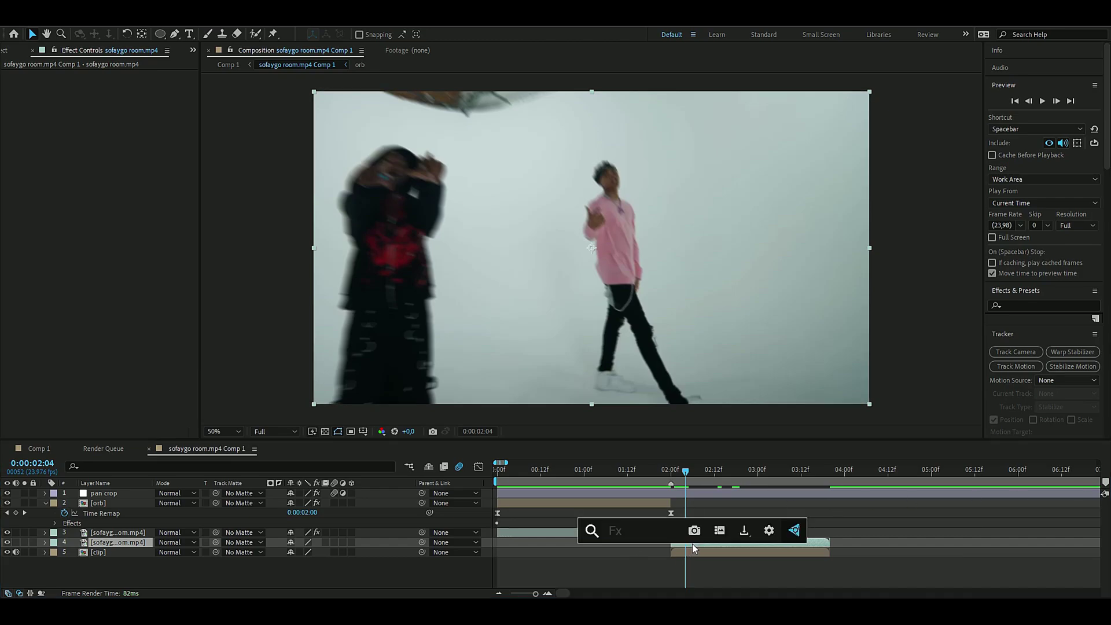
type("edged")
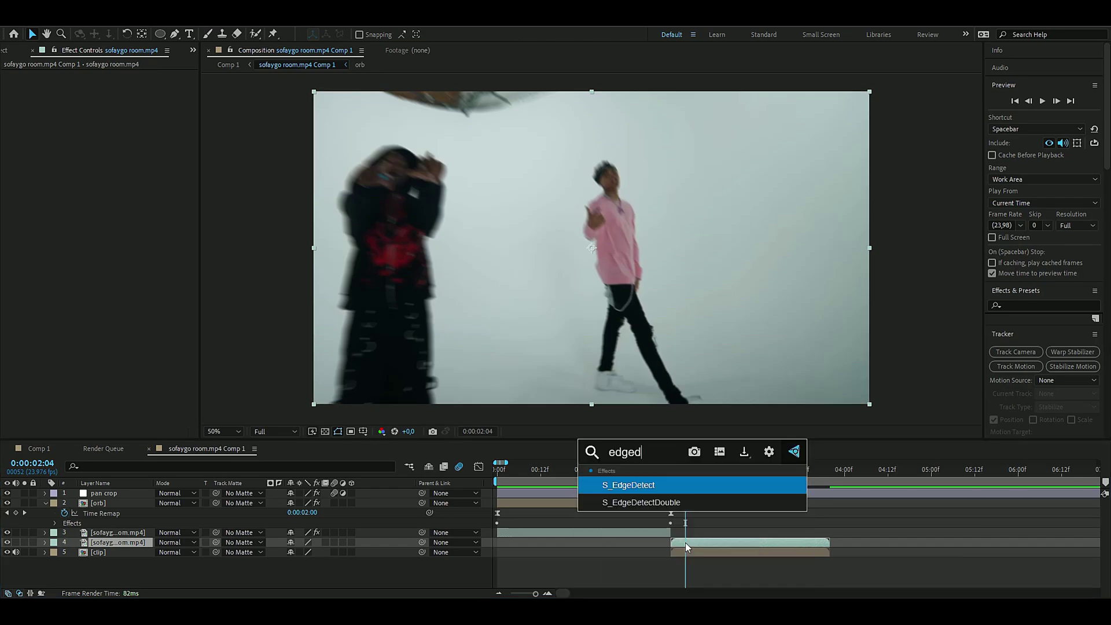
left_click(650, 492)
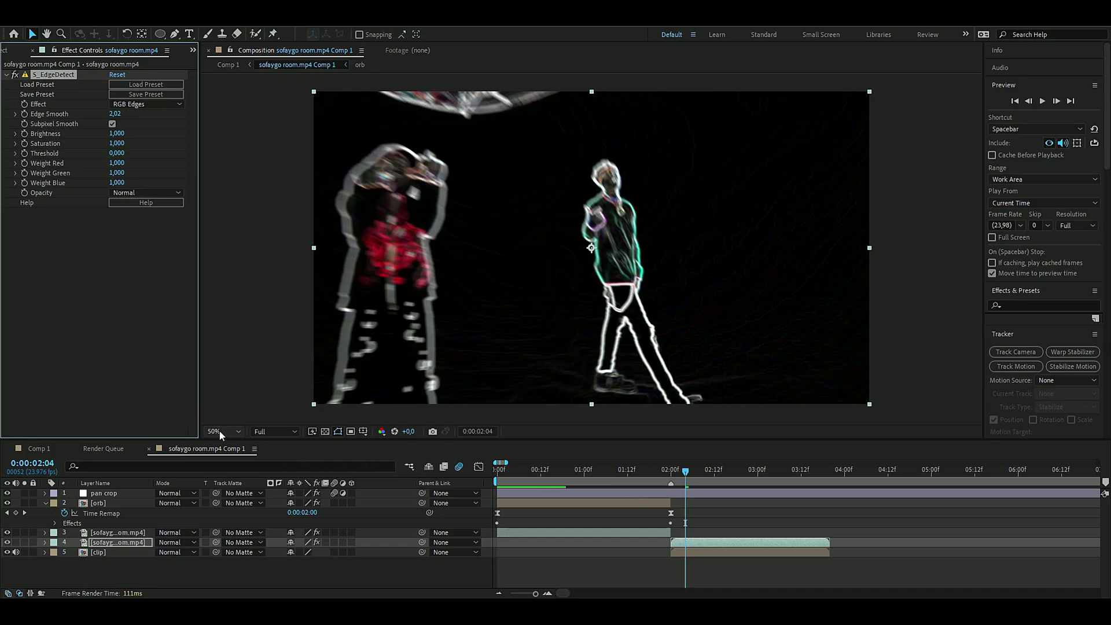
Set S_EdgeDetect's Edge Smooth to 0 and its Brightness to 0,7.
left_click(116, 114)
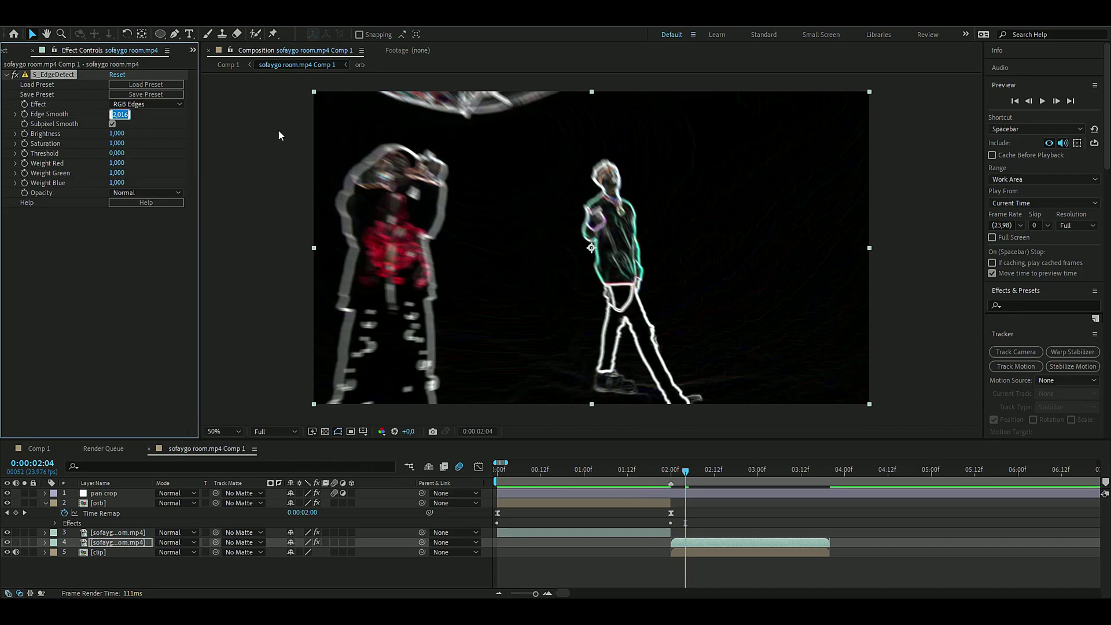
type("0")
key("Return")
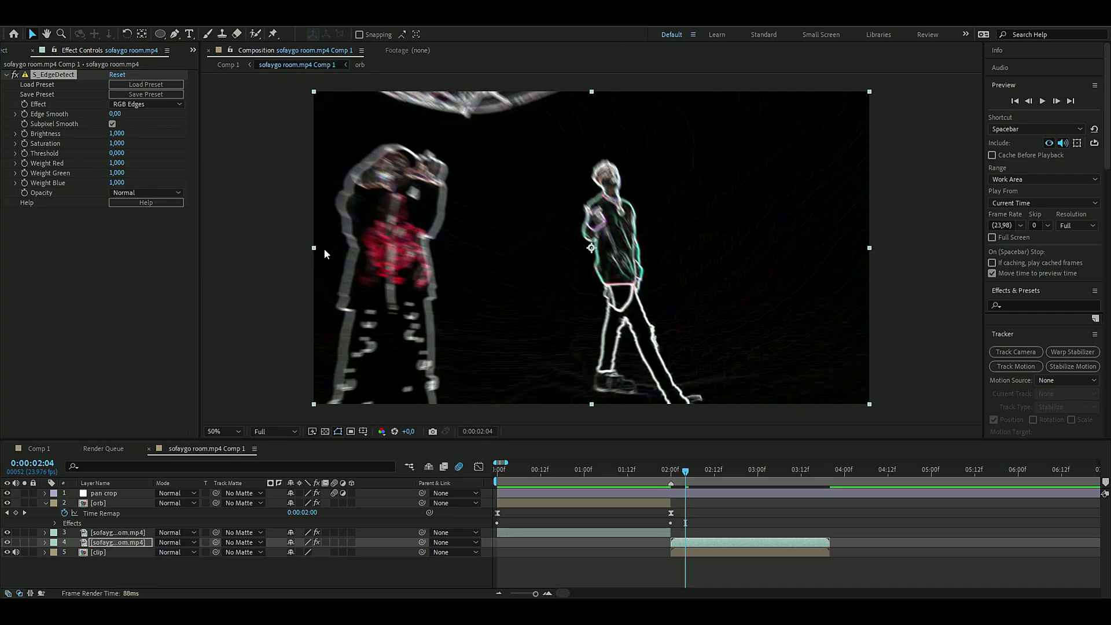
left_click(117, 134)
type("0")
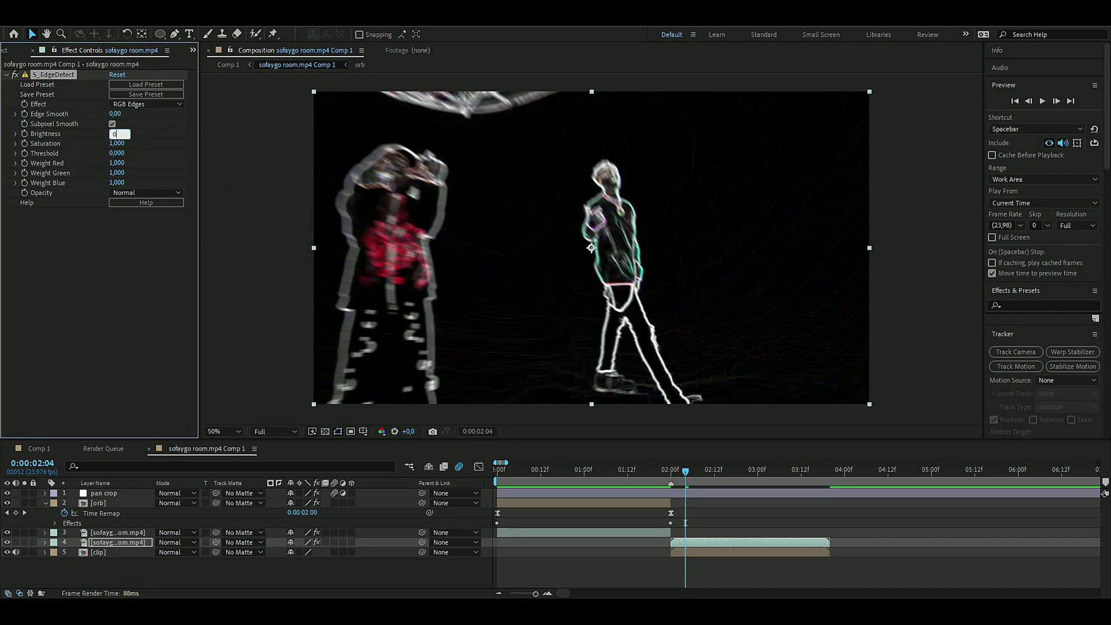
type(",7")
key("Return")
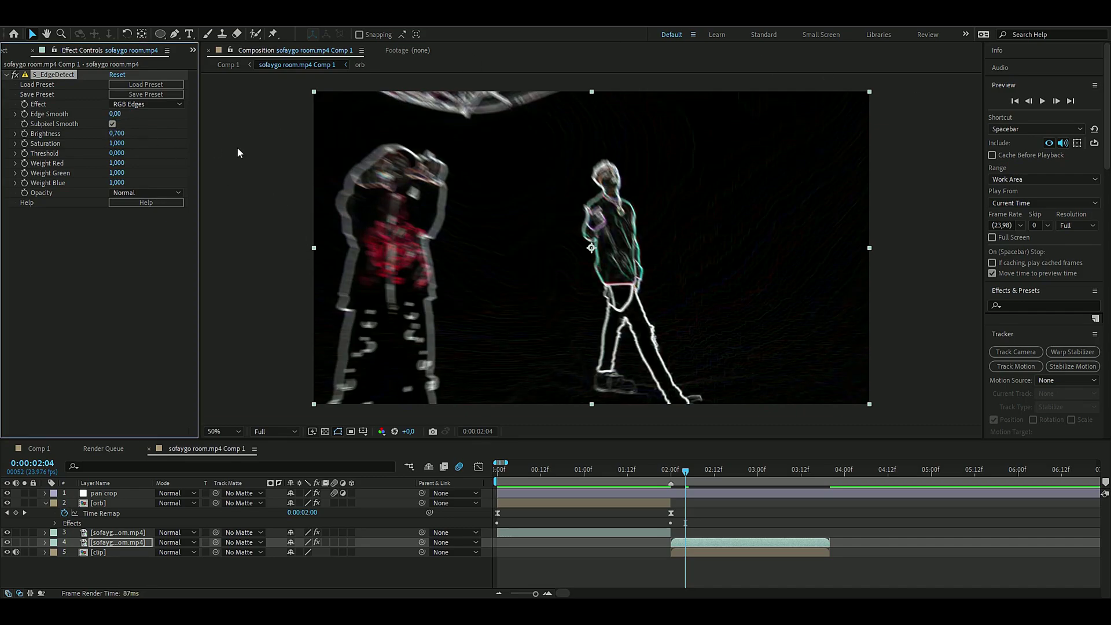
Set S_EdgeDetect's Threshold to 0,14 and its Effect type to Mono Edges.
left_click(117, 153)
type("0,14")
key("Return")
left_click(145, 107)
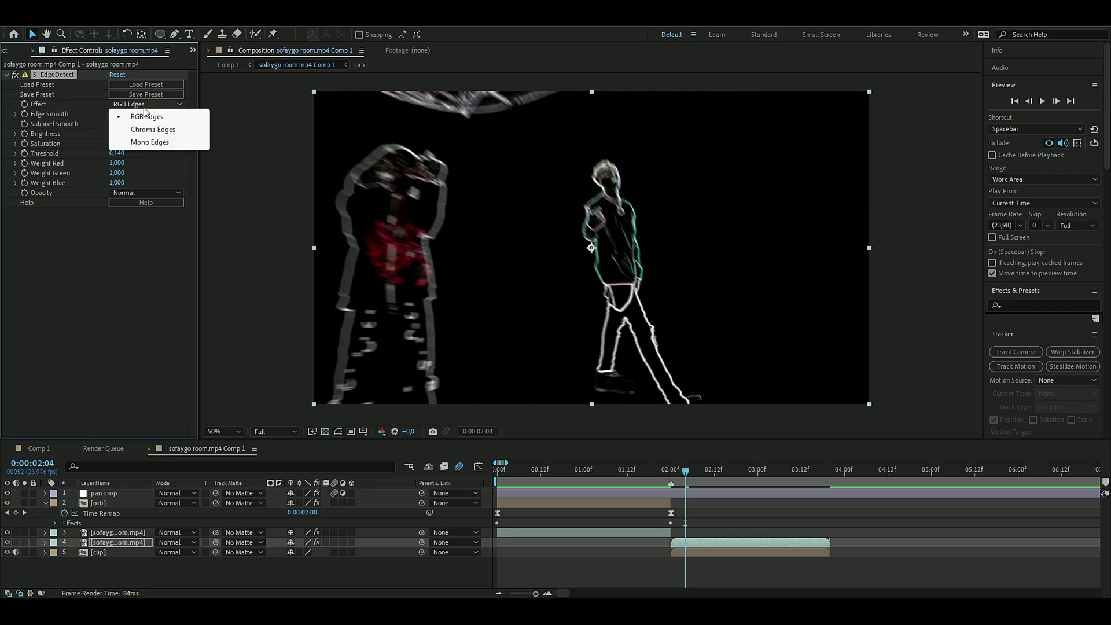
left_click(176, 145)
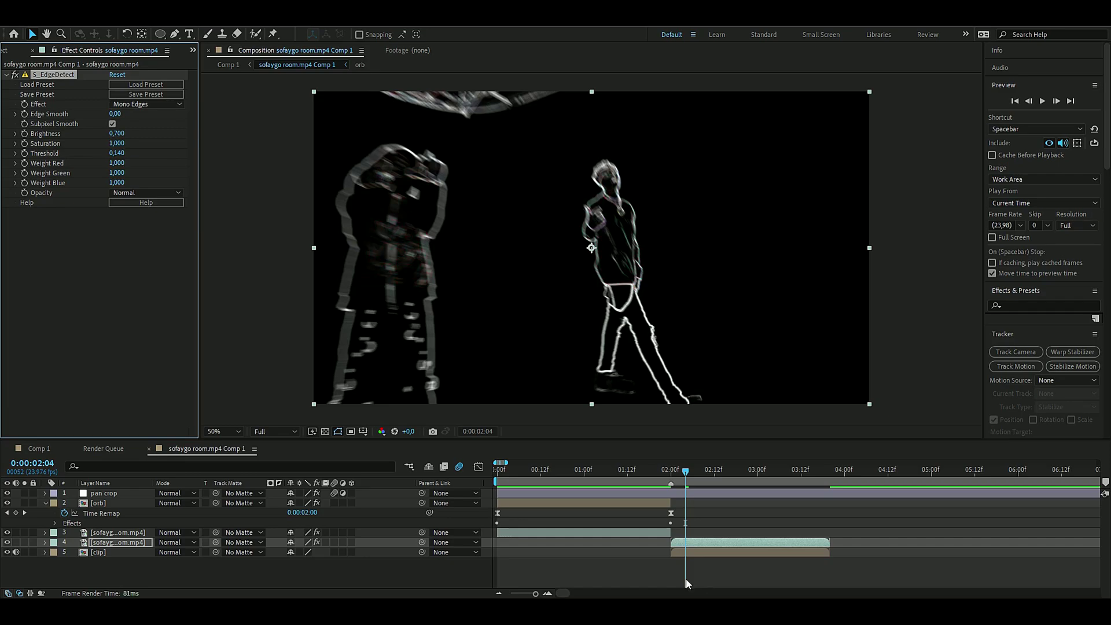
Add the Deep Glow effect to the edge-detected footage layer and set its Exposure to 1,09.
left_click(700, 543)
key("ctrl+space")
type("d")
left_click(684, 484)
left_click(116, 233)
type("1")
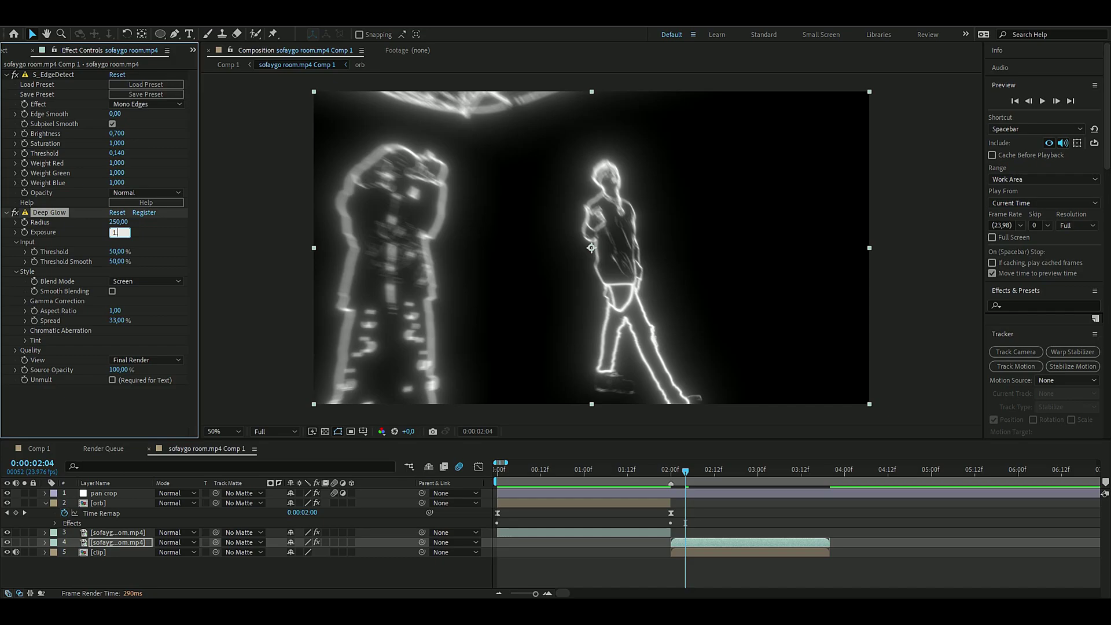
type(",09")
key("Return")
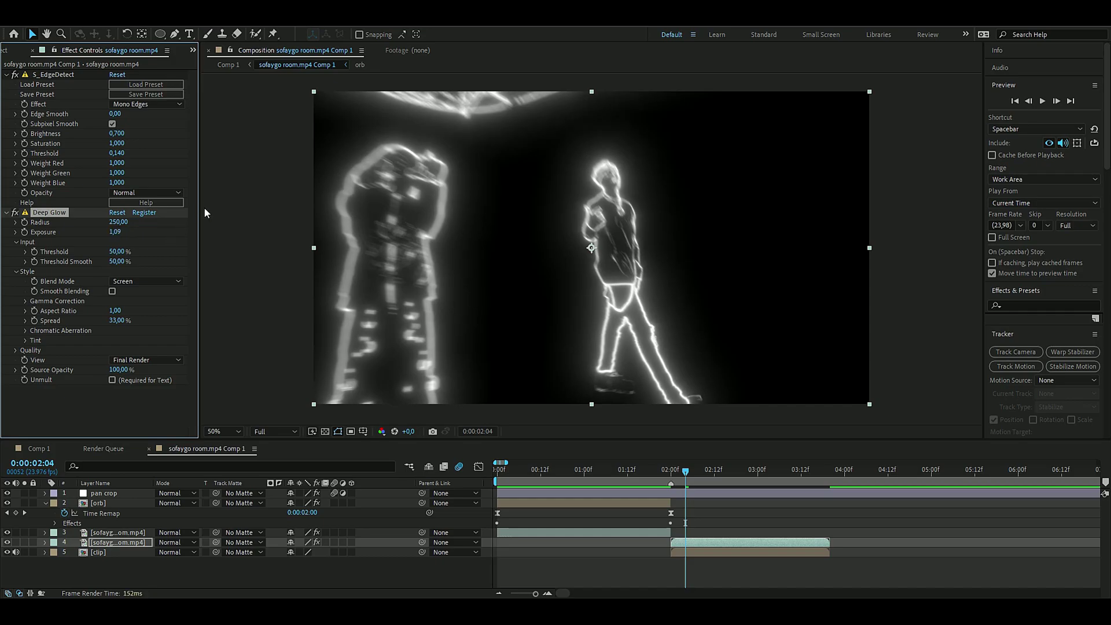
Set Deep Glow's Threshold to 0% and enable Smooth Blending and Unmult.
left_click(116, 252)
type("0")
key("Return")
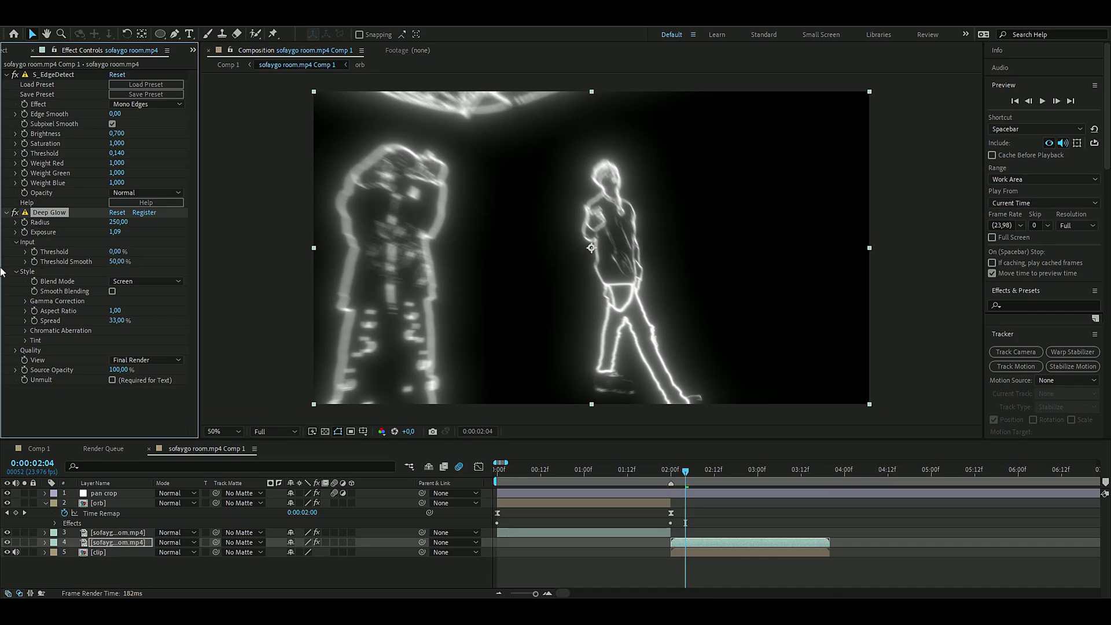
left_click(113, 291)
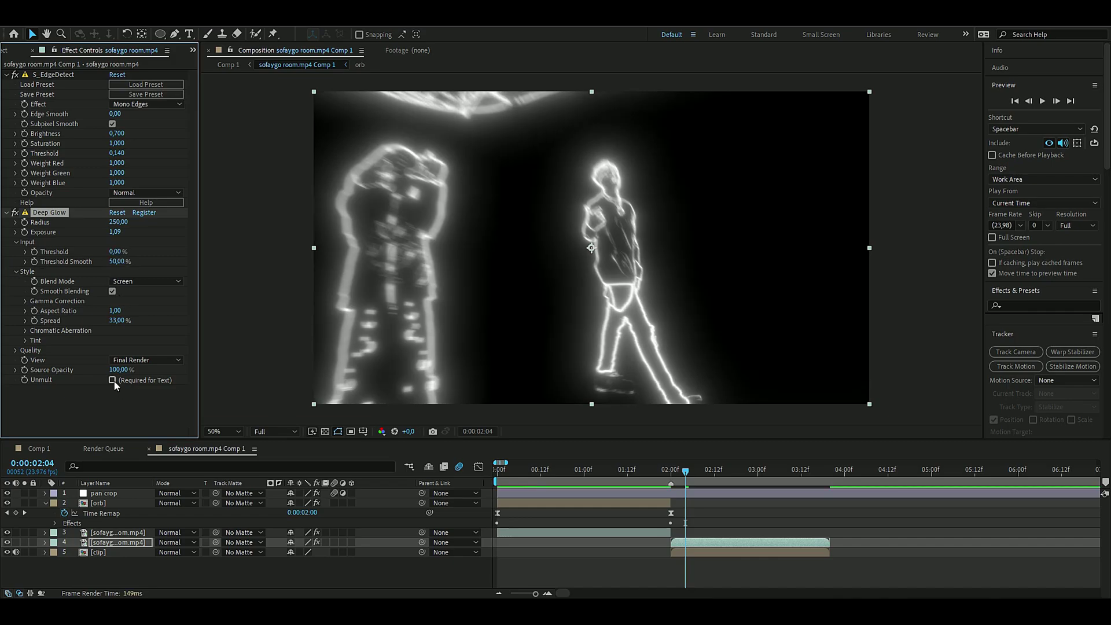
left_click(113, 380)
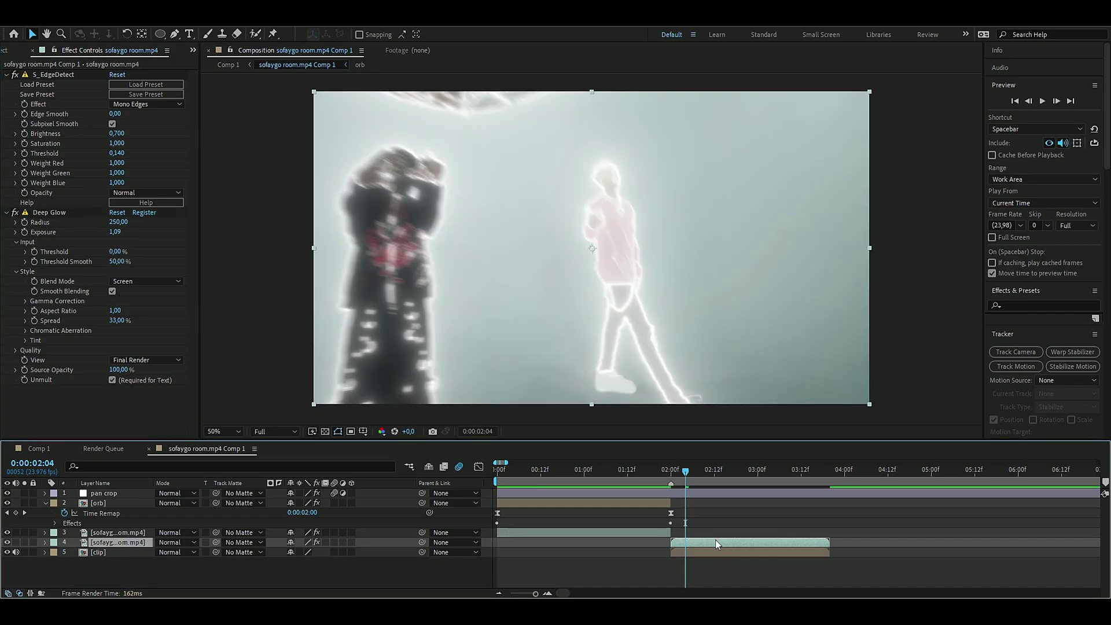
Add a 4-Color Gradient to the glowing footage layer, matching Color 1 to Color 4's blue and Color 2 to Color 3's magenta.
key("ctrl+space")
type("4")
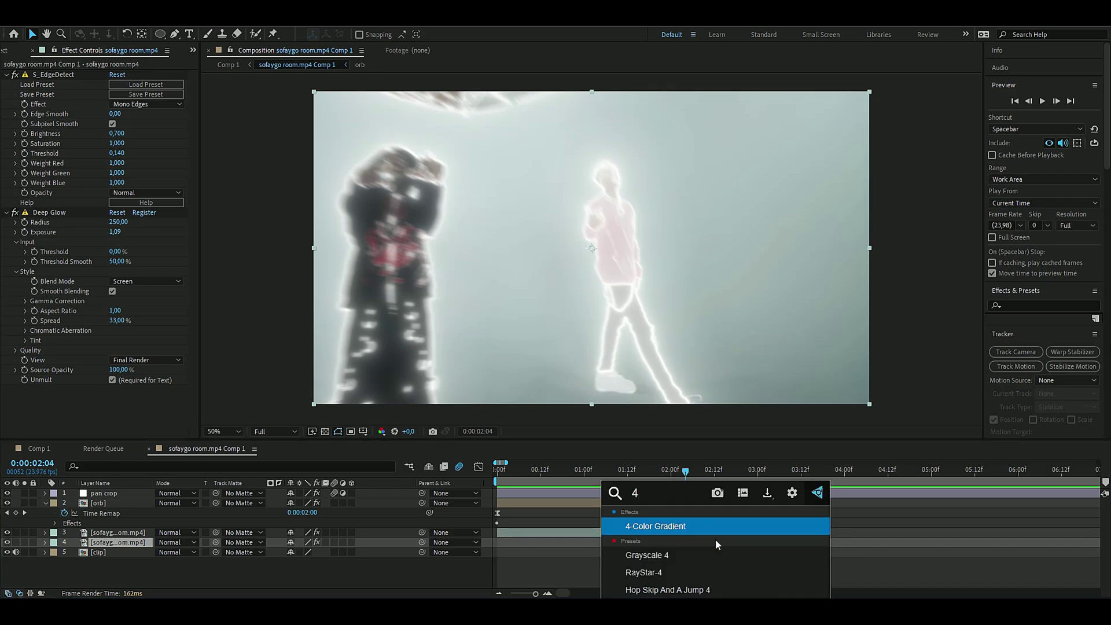
left_click(695, 524)
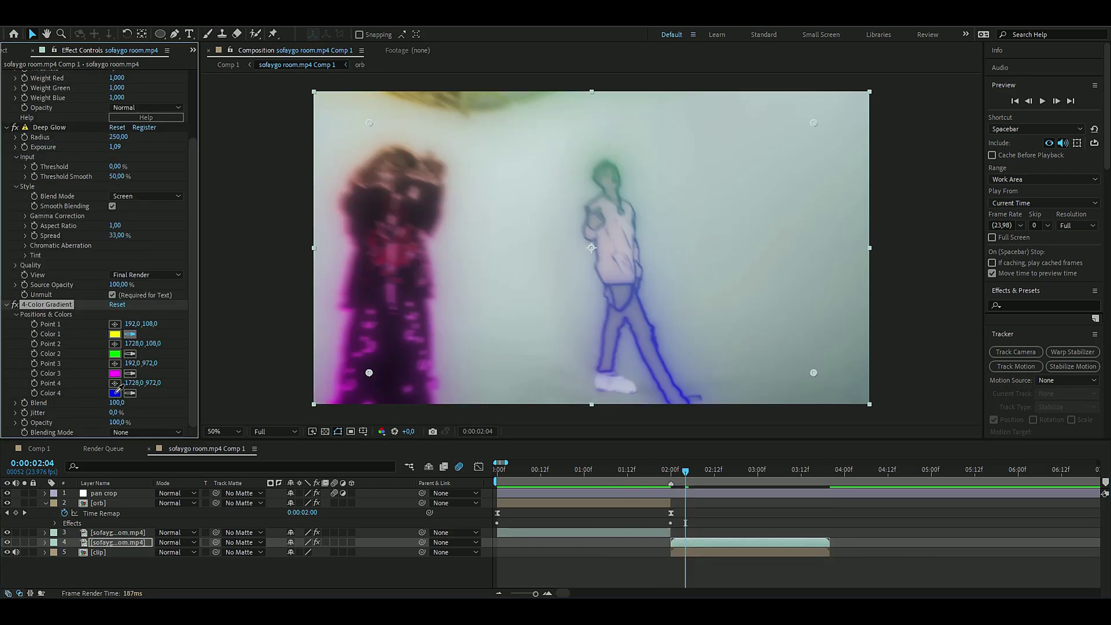
left_click(117, 391)
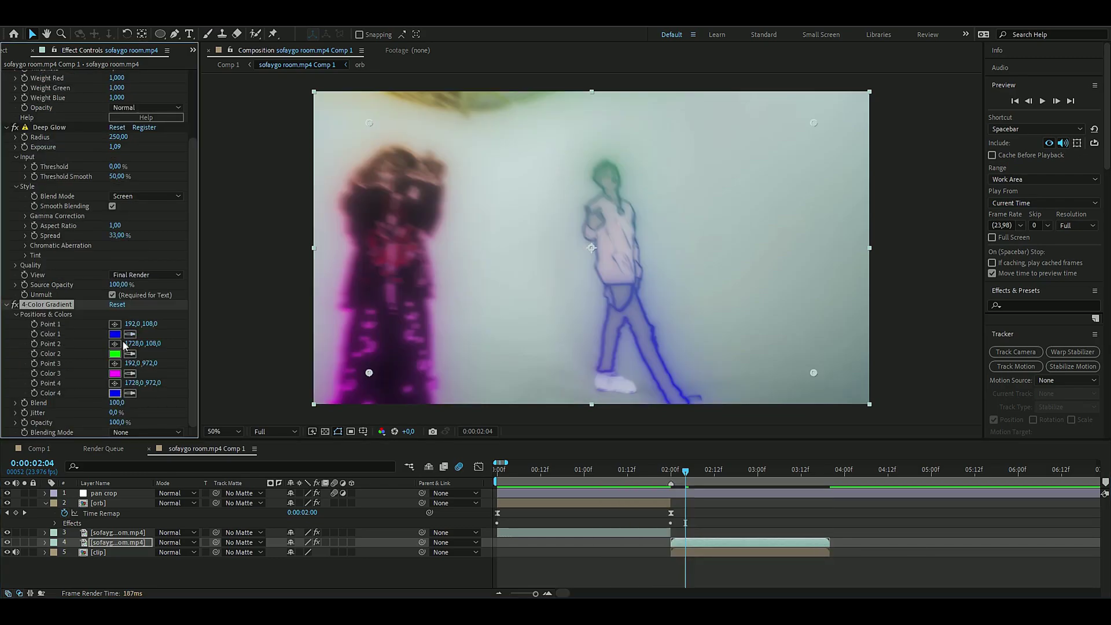
left_click(116, 373)
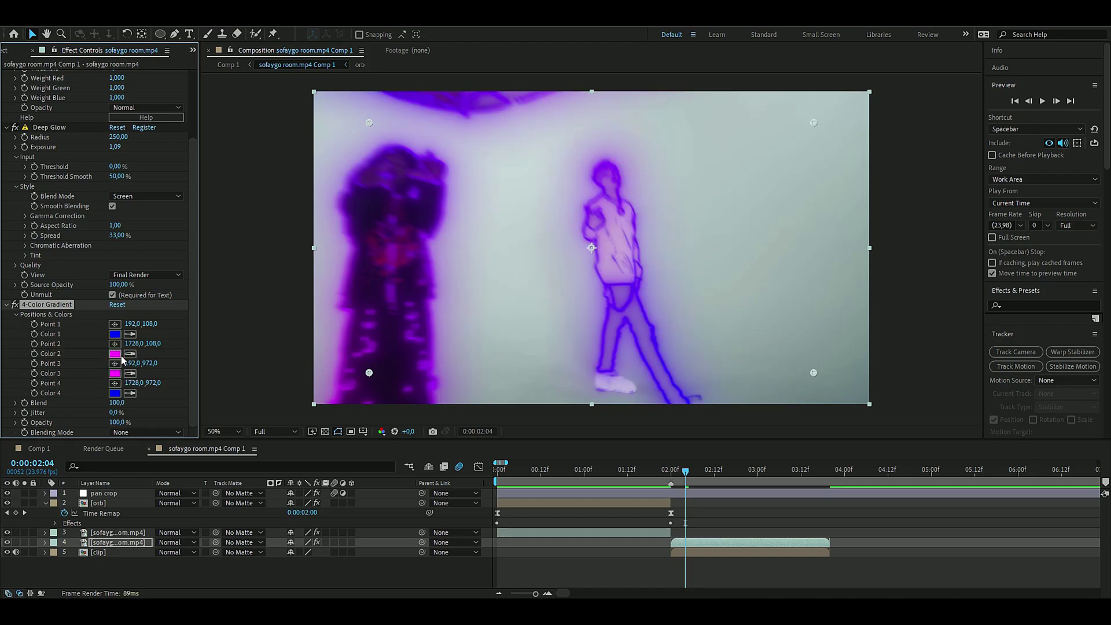
Set the 4-Color Gradient's blending mode to Color and its opacity to 65%.
left_click(147, 433)
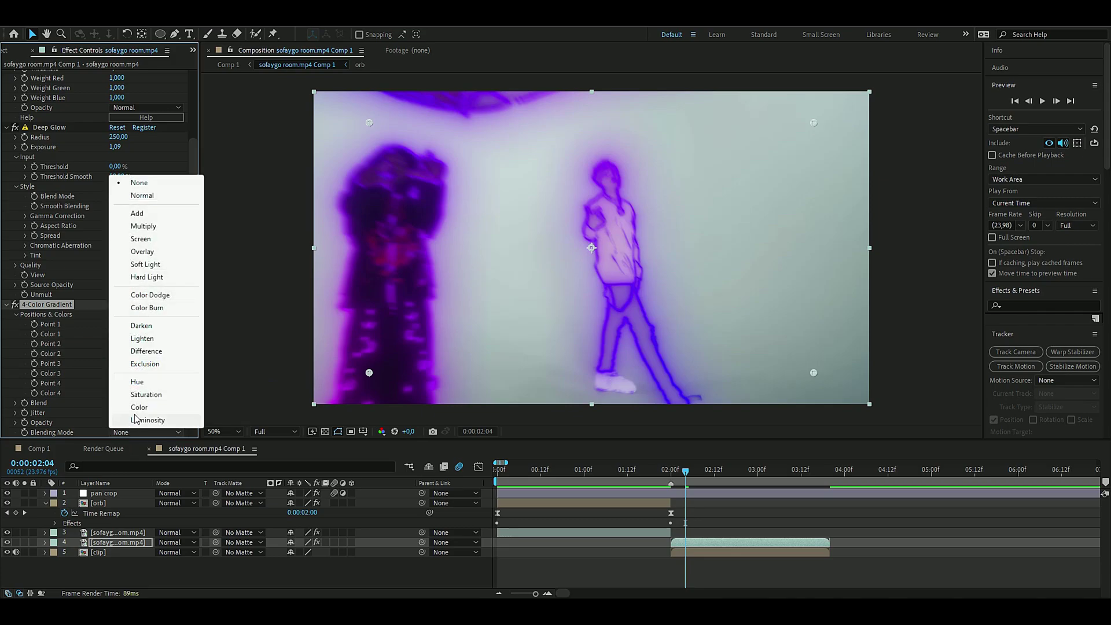
left_click(174, 420)
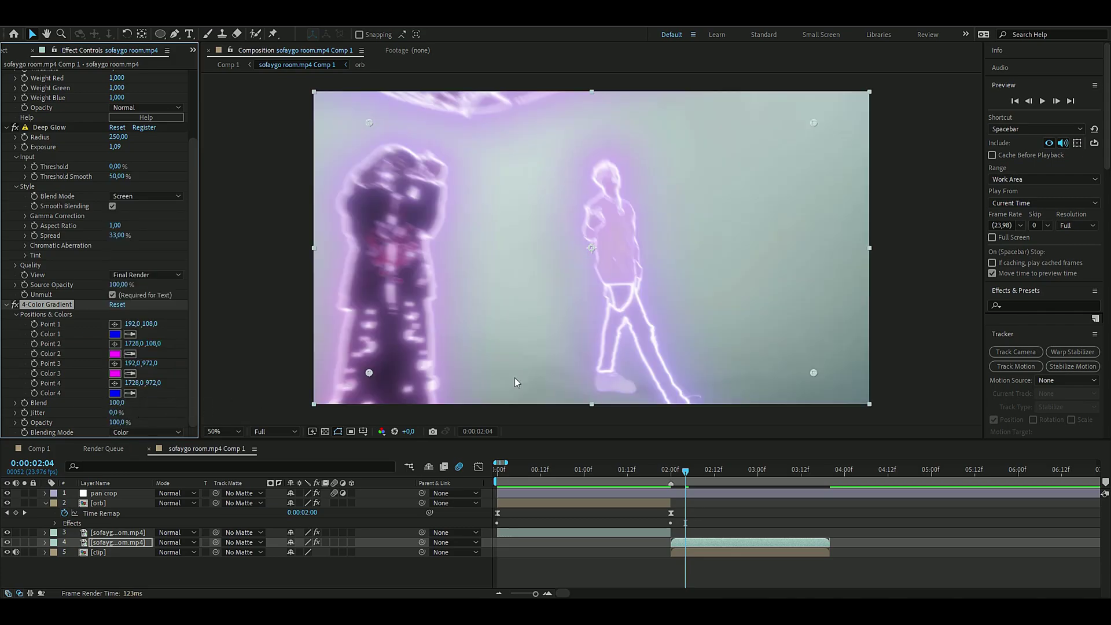
left_click(119, 423)
type("65")
key("Return")
At 0:00:02:14, draw a rectangular mask on the glowing footage layer as a band across the top, extending past both sides of the frame.
mouse_move(686, 472)
left_mouse_down()
mouse_move(740, 476)
mouse_move(689, 477)
mouse_move(717, 474)
mouse_move(693, 469)
left_mouse_up()
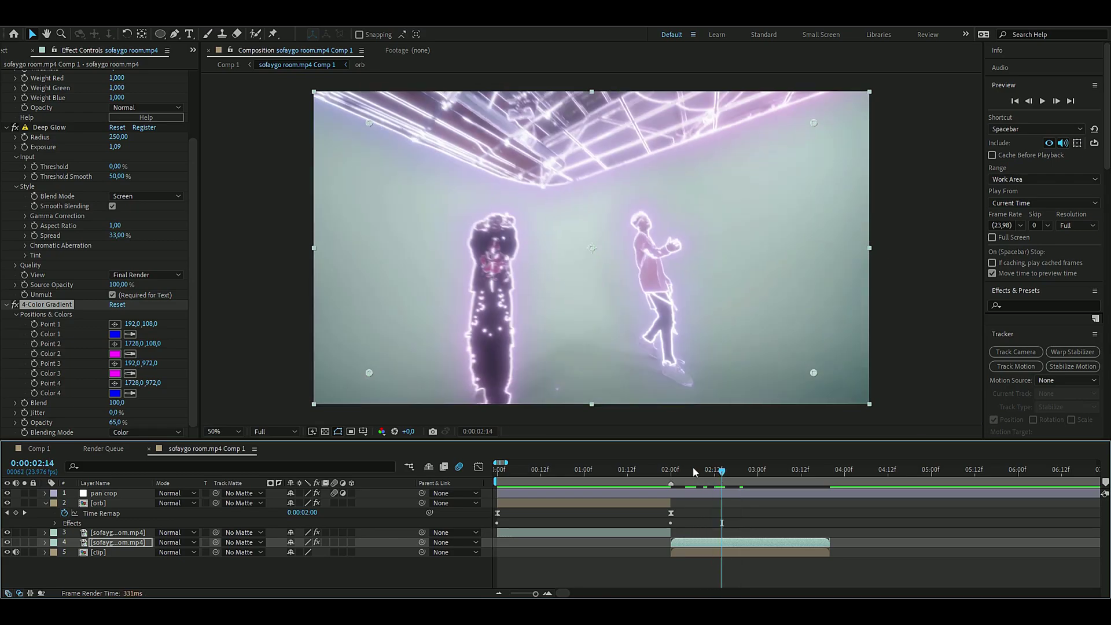
left_click(262, 294)
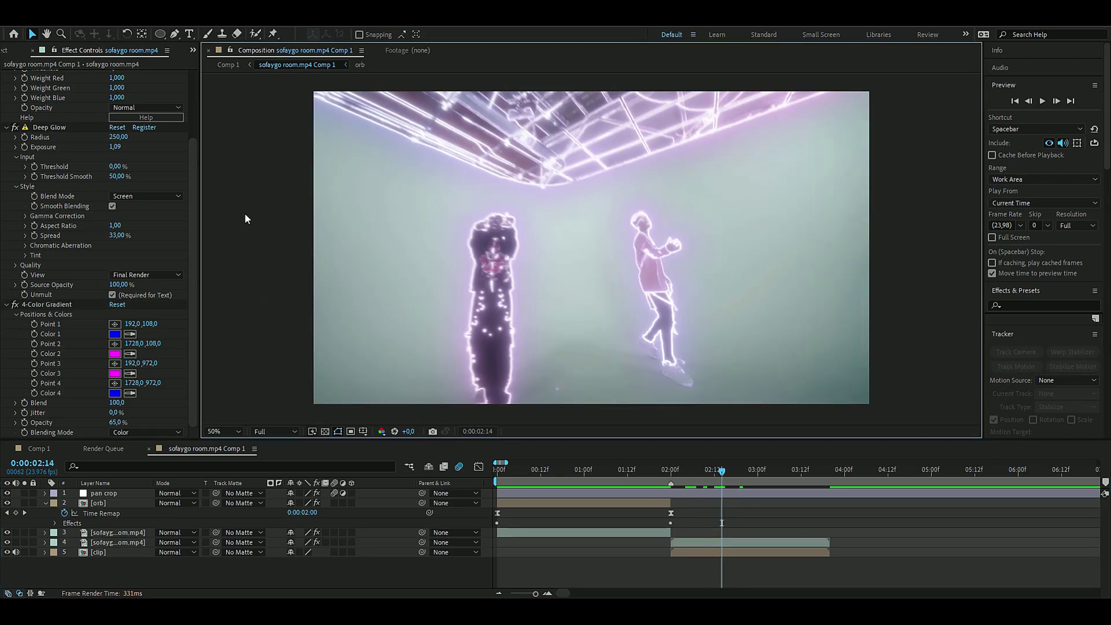
left_click(160, 34)
key("q")
key("q")
key("q")
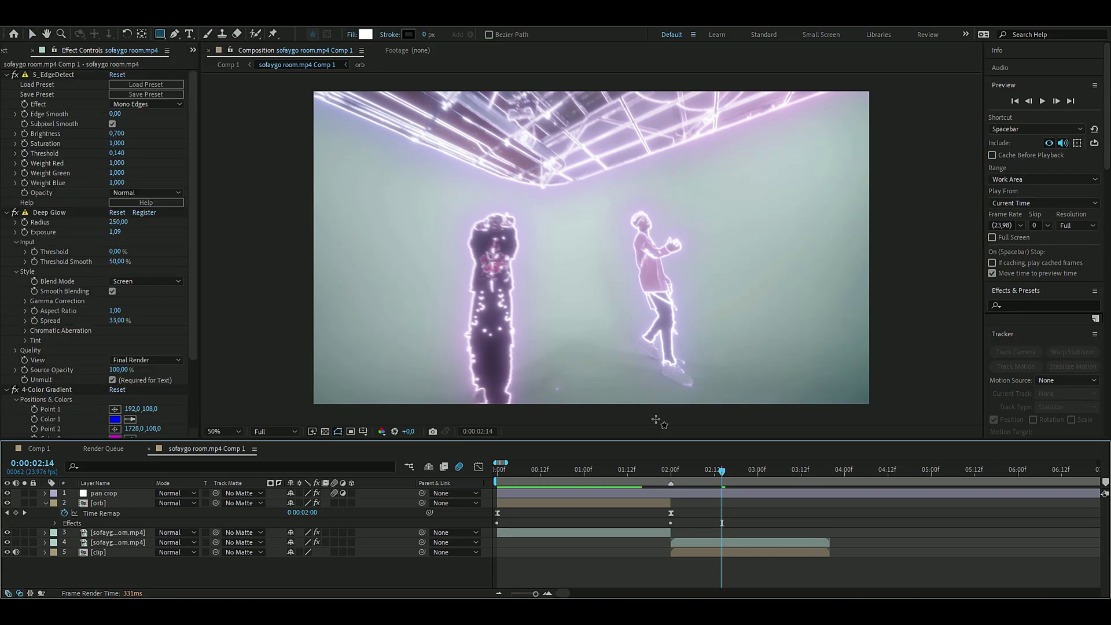
left_click(700, 543)
left_click_drag(292, 83, 579, 148)
left_click_drag(681, 145, 937, 137)
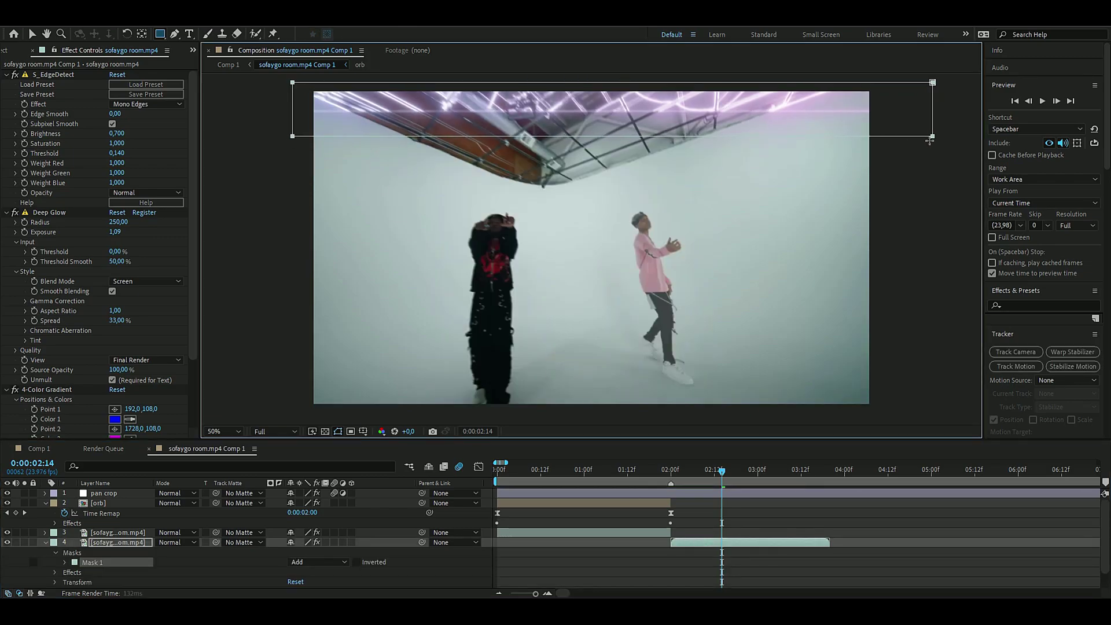
Move Mask 1 just below the frame and set a Mask Path keyframe at 0:00:02:00.
key("v")
left_click_drag(306, 126, 297, 198)
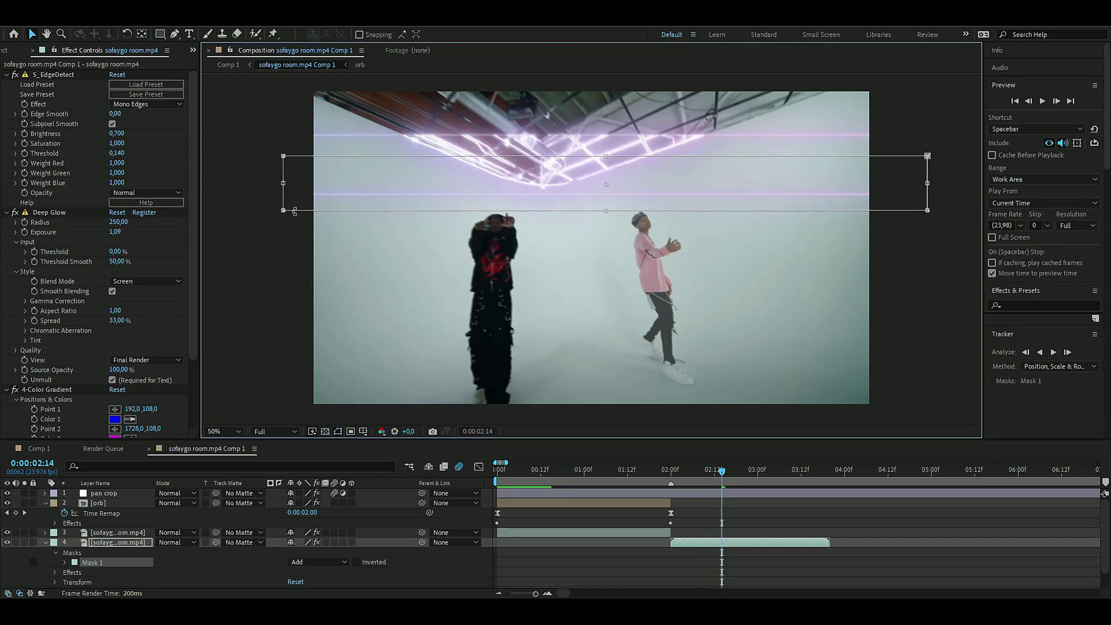
left_click_drag(298, 205, 275, 455)
left_click(672, 472)
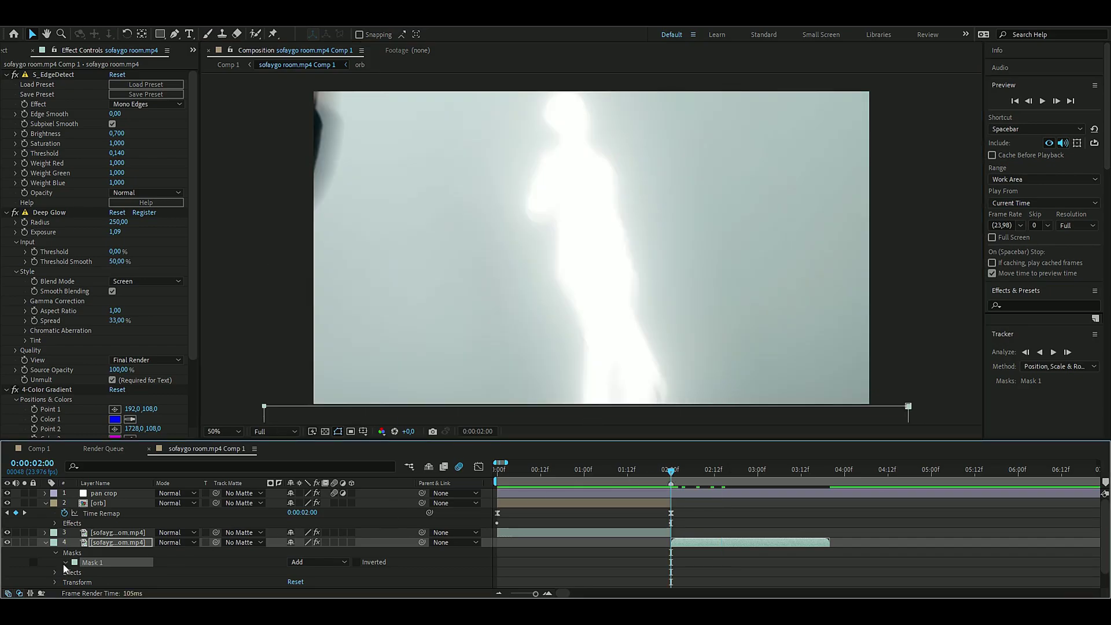
left_click(65, 563)
scroll(191, 556, "down", 2)
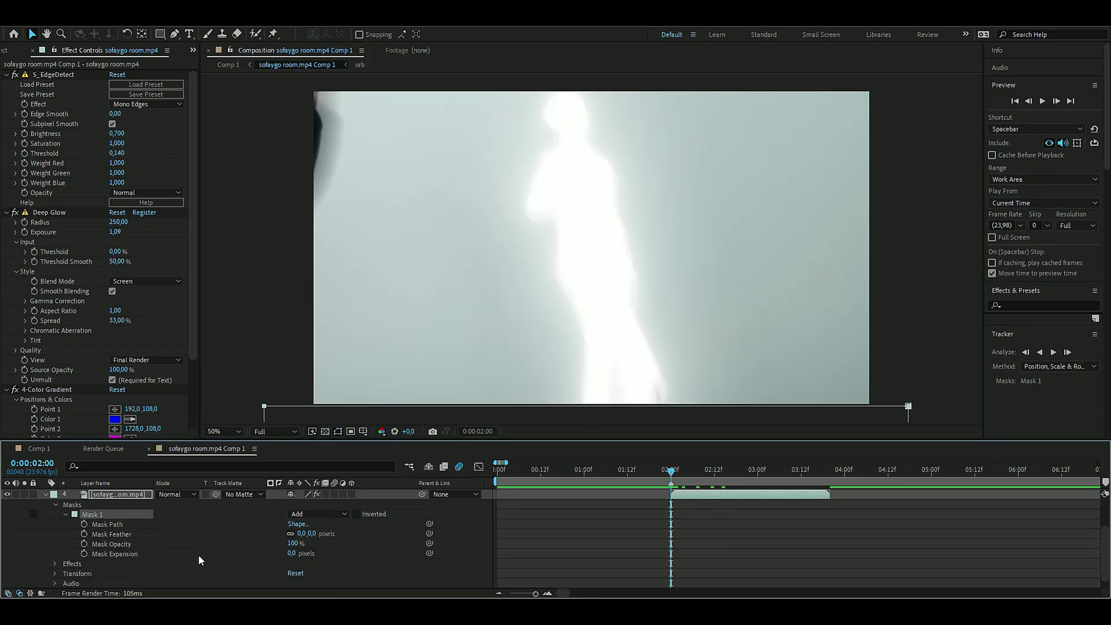
left_click(85, 524)
At 0:00:03:19, move Mask 1 above the frame to keyframe its path, and shift that keyframe to the layer's end.
left_click_drag(671, 474, 831, 484)
key("Page_Up")
left_click_drag(307, 249, 307, 38)
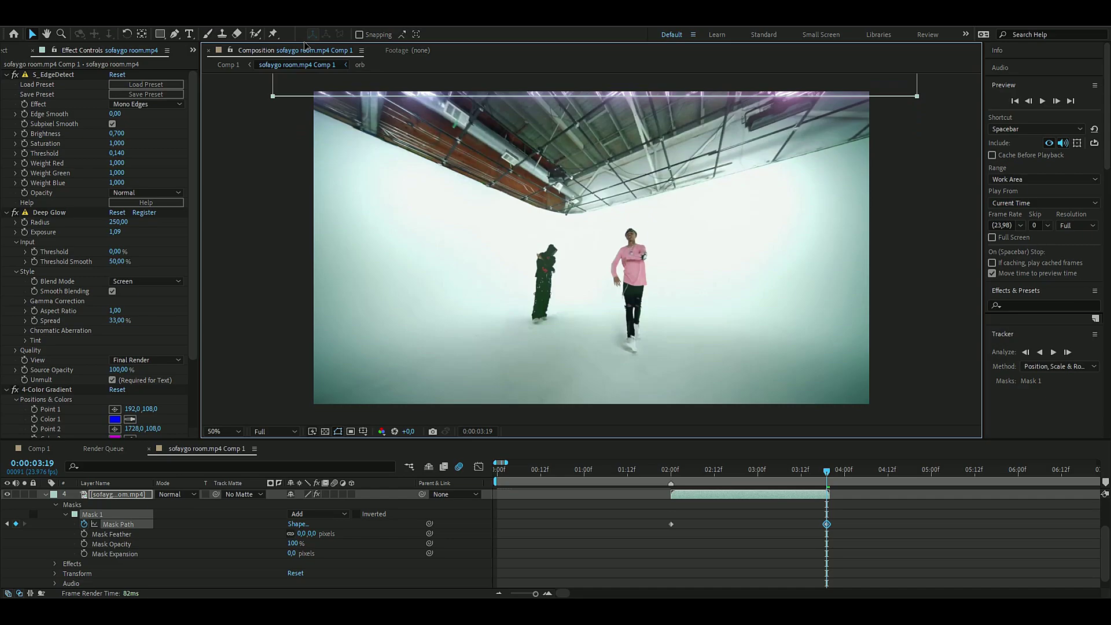
left_click_drag(827, 524, 830, 524)
Set Mask 1's feather to 150 pixels and preview the glow sweep from 0:00:02:00.
left_click_drag(825, 472, 756, 480)
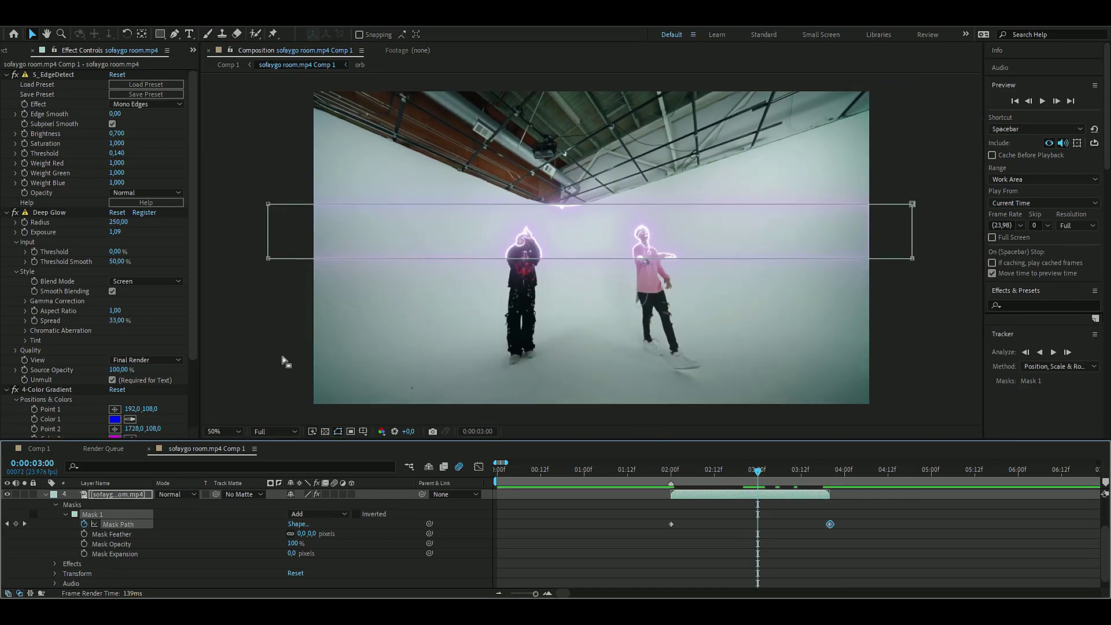
left_click(280, 338)
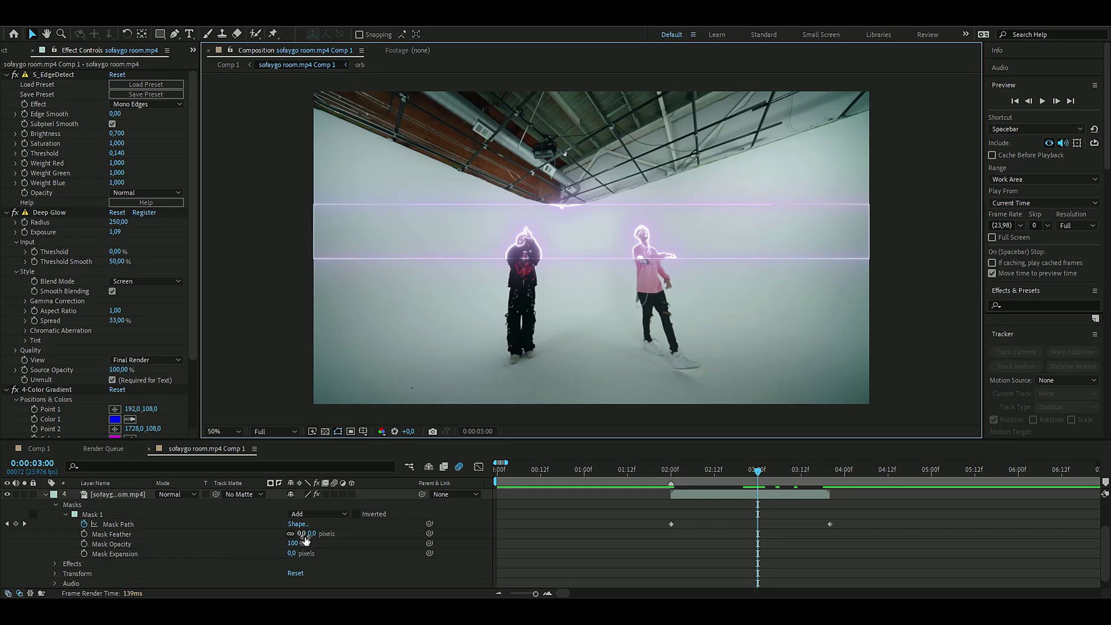
left_click_drag(309, 537, 403, 539)
left_click(722, 480)
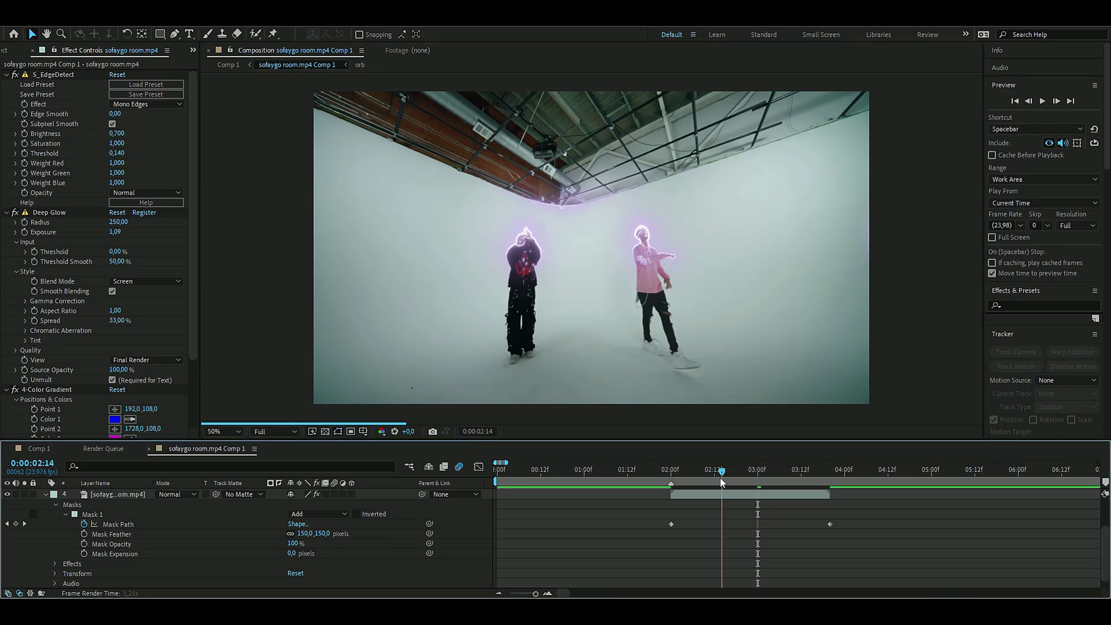
left_click_drag(719, 477, 672, 476)
key("space")
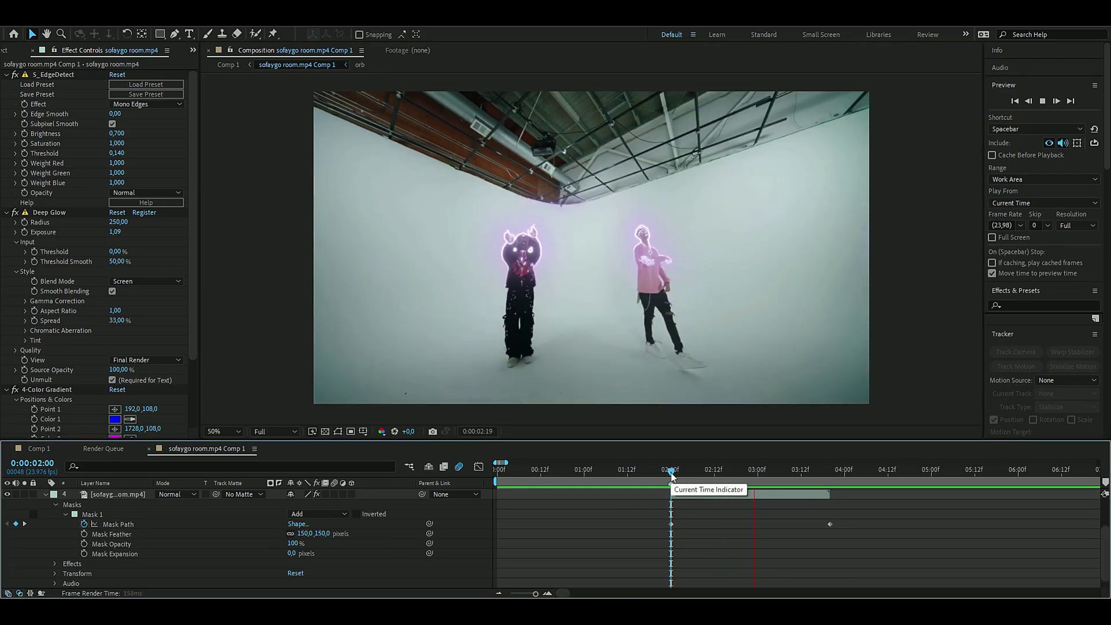
key("space")
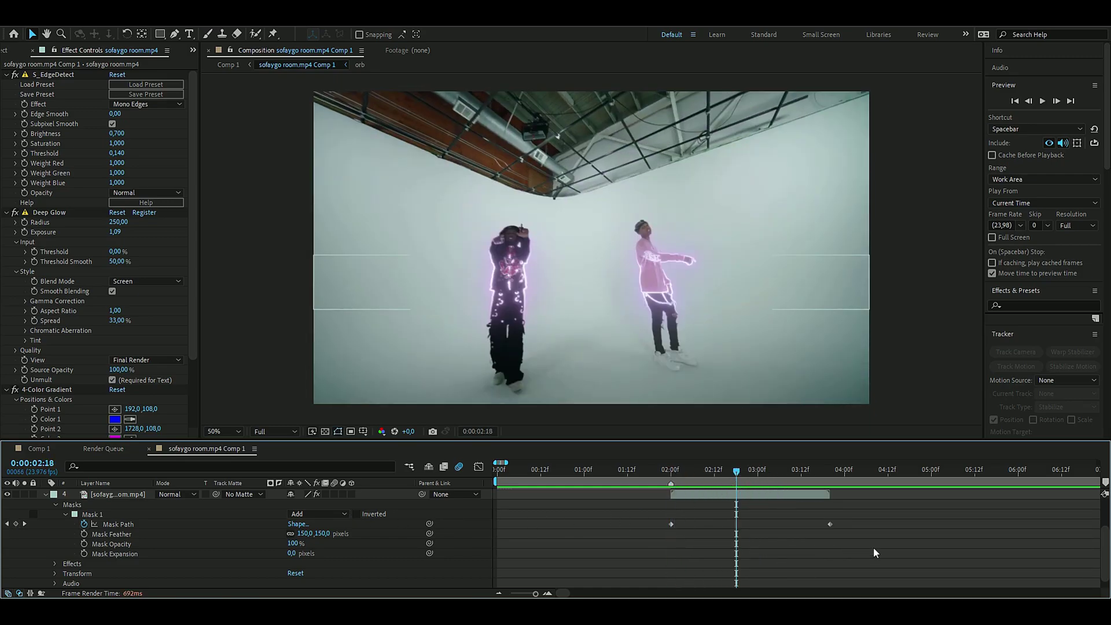
Apply Easy Ease to both Mask Path keyframes of the glowing footage layer.
left_click_drag(853, 523, 661, 531)
key("F9")
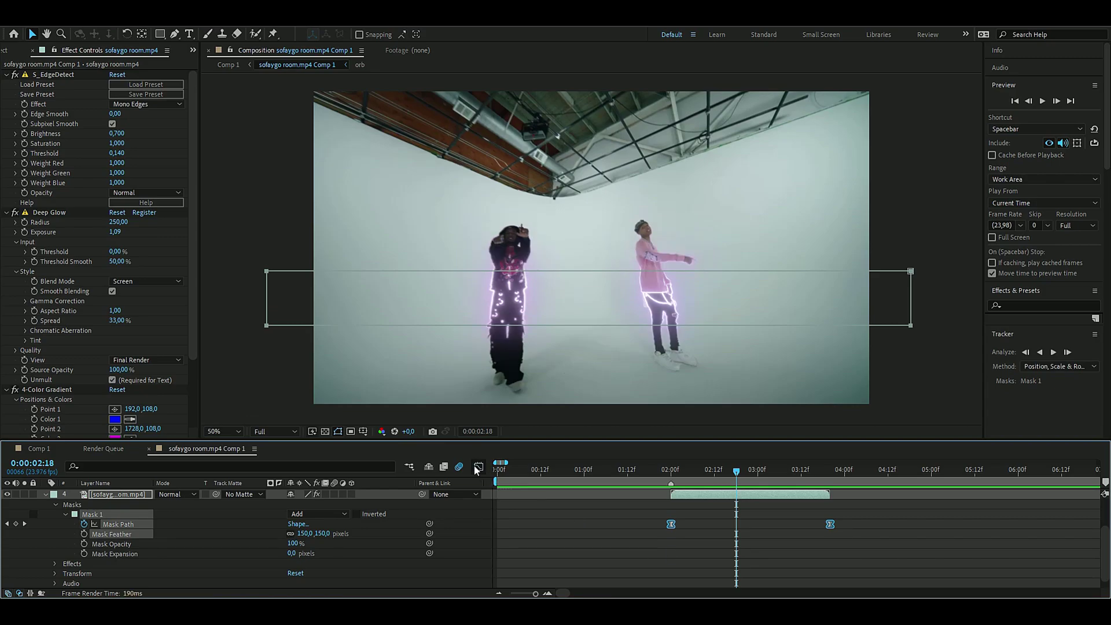
Reshape the Mask Path speed graph to peak at the first keyframe and slow gradually into the last, and preview the sweep.
left_click(478, 467)
right_click(685, 537)
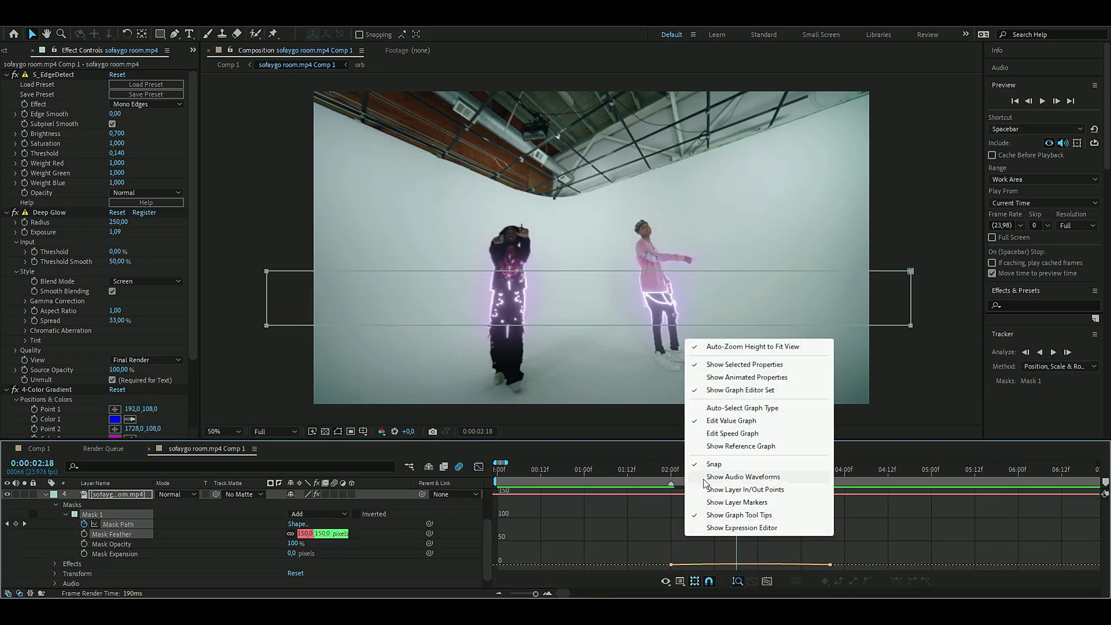
left_click(724, 429)
left_click(671, 564)
left_click_drag(697, 565, 658, 567)
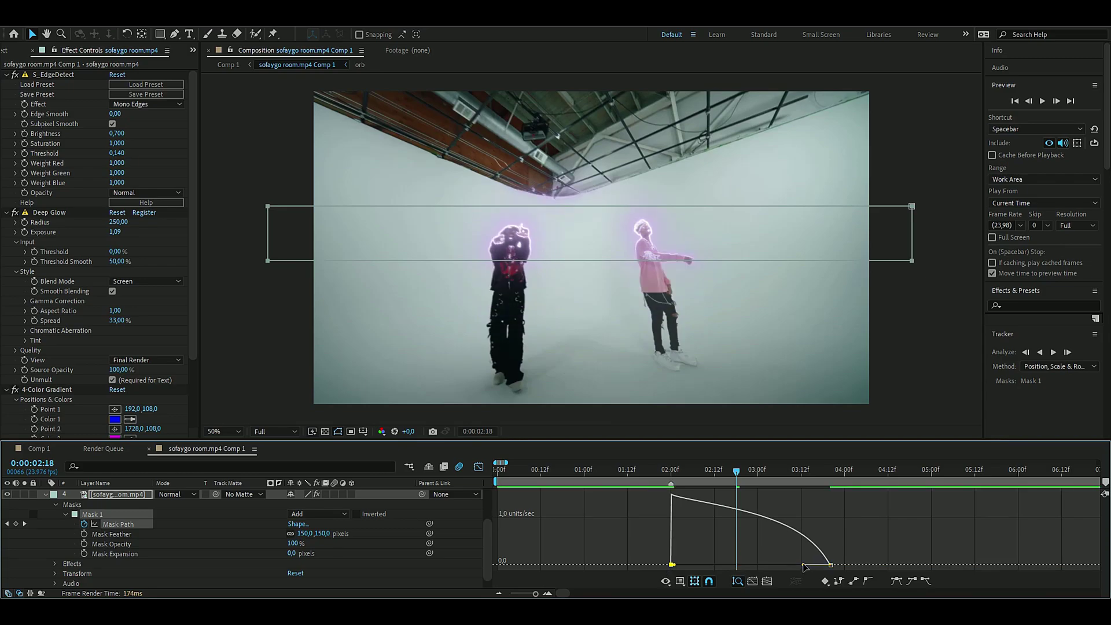
left_click_drag(804, 565, 750, 565)
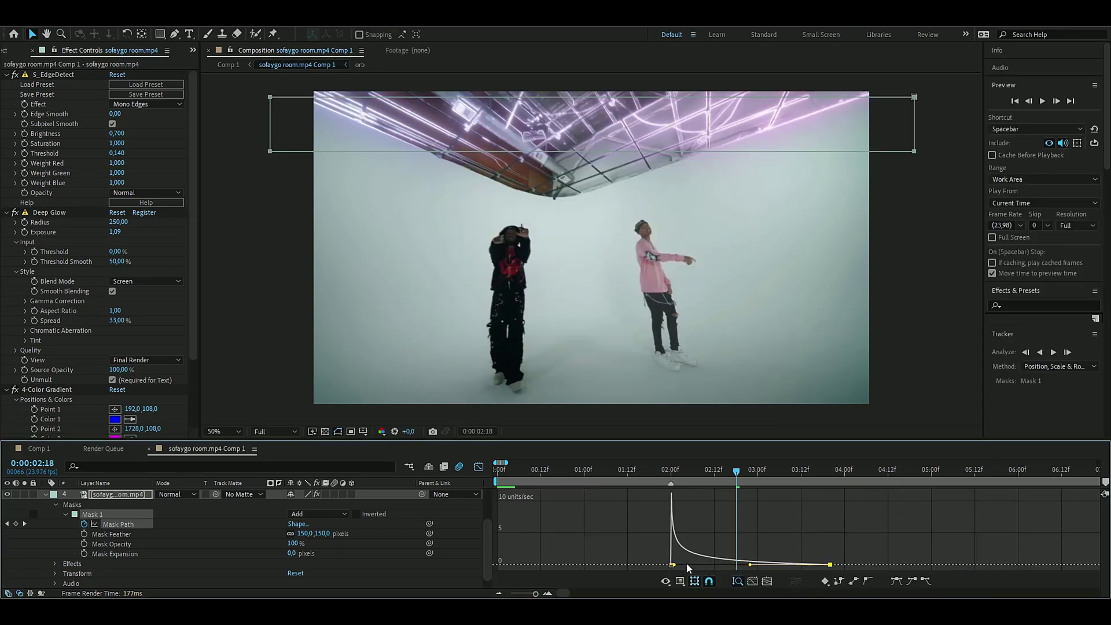
left_click_drag(737, 473, 661, 473)
key("space")
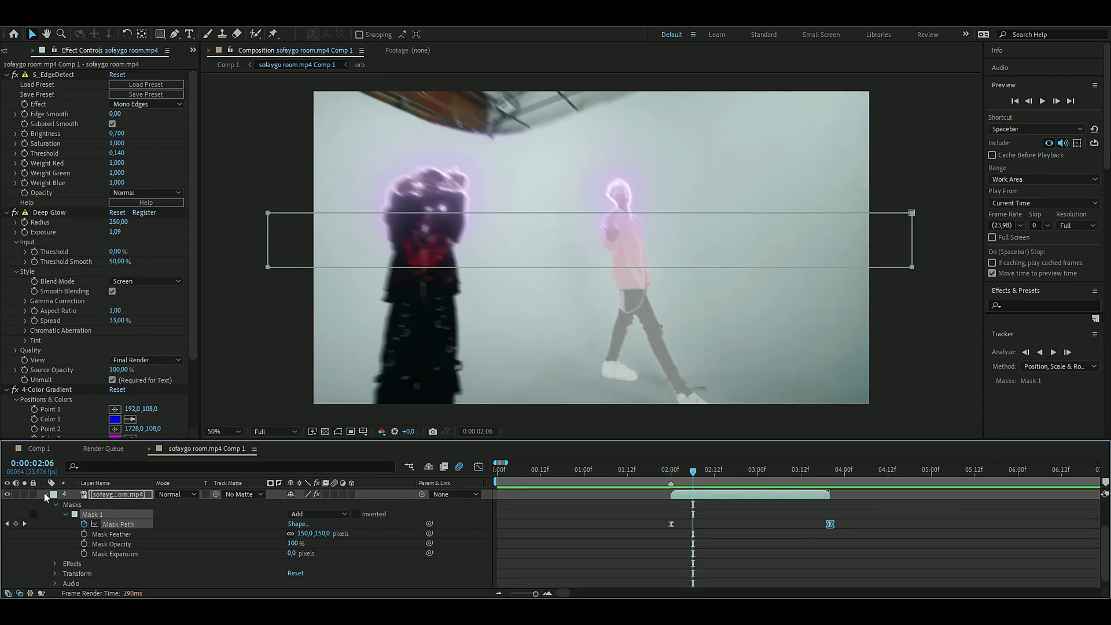
left_click_drag(713, 471, 685, 487)
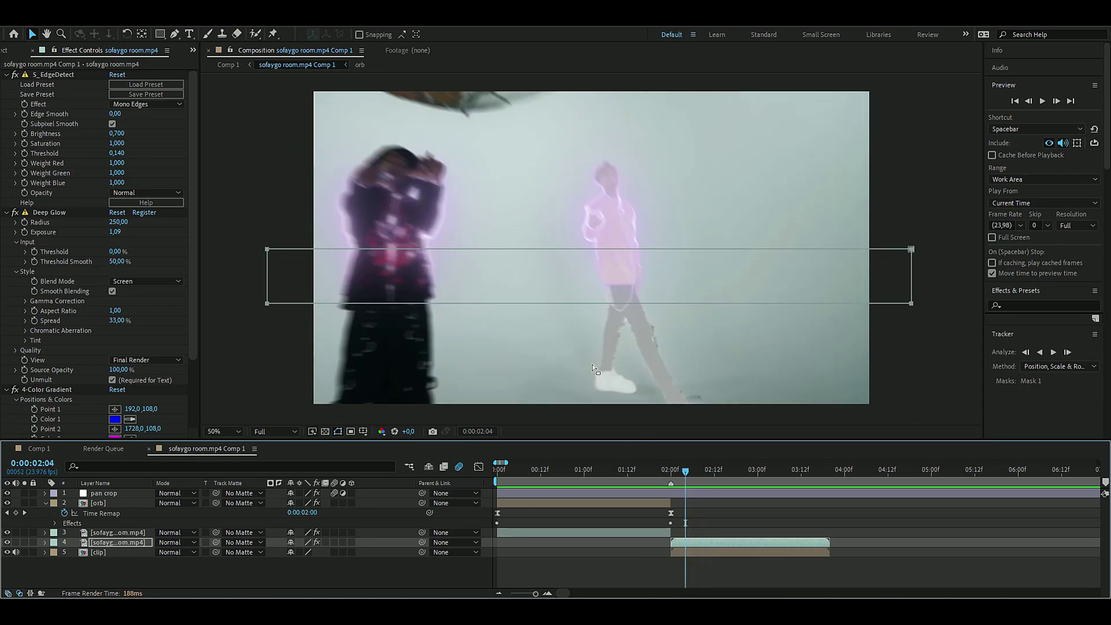
Copy the upper sofaygo room.mp4 layer from the clip composition into sofaygo room.mp4 Comp 1 at 0:00:02:00, placing it above the edge-glow layer.
double_click(686, 550)
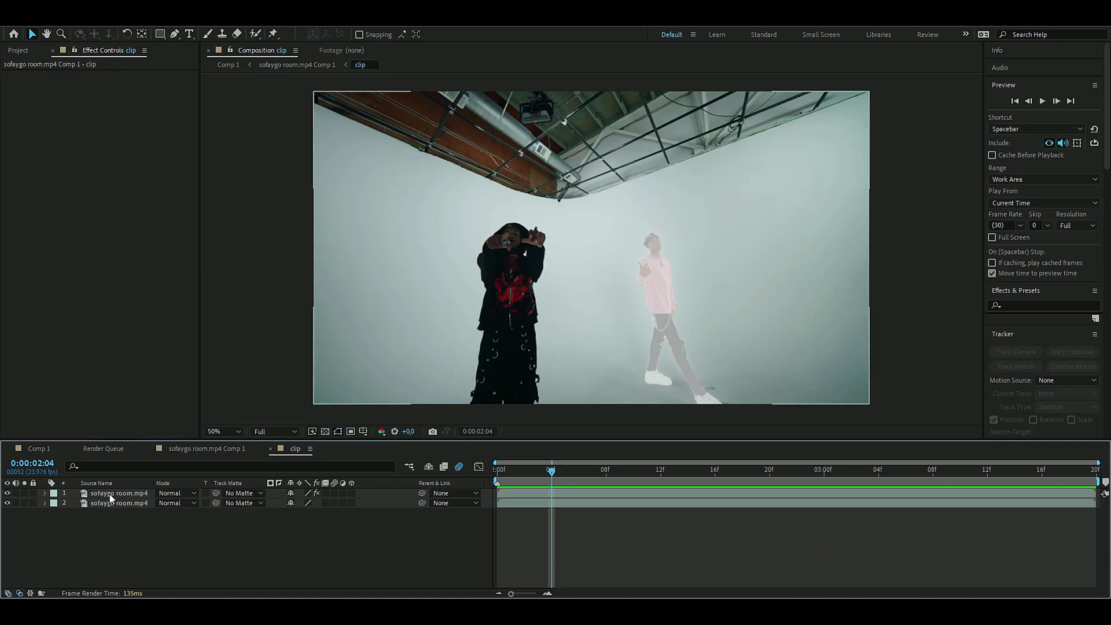
left_click(110, 495)
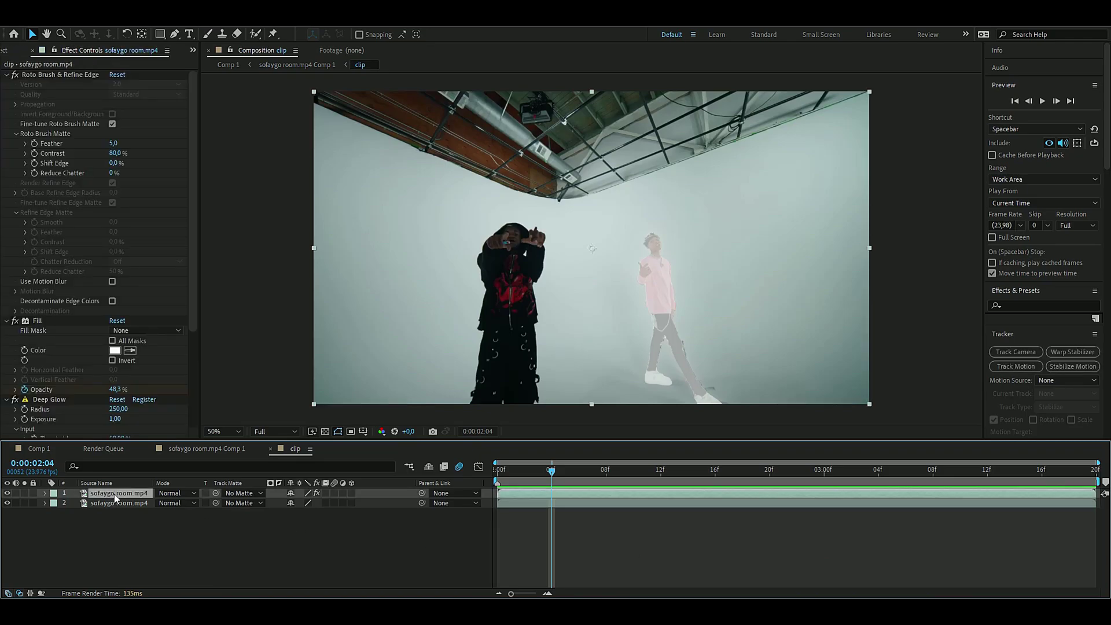
left_click(184, 448)
left_click(675, 472)
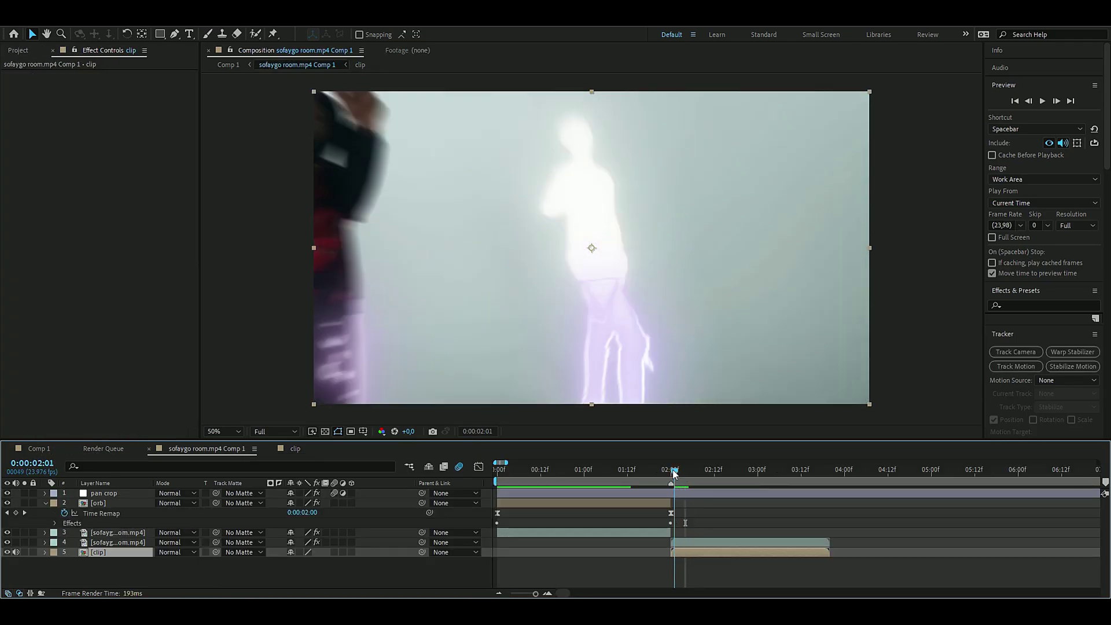
left_click_drag(674, 474, 671, 472)
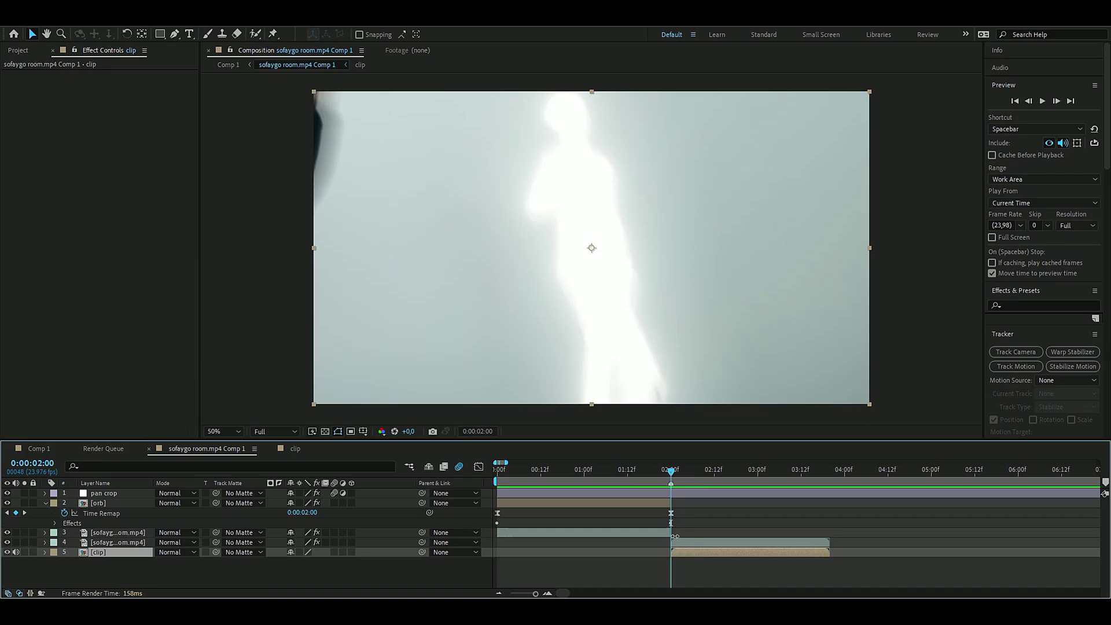
key("ctrl+v")
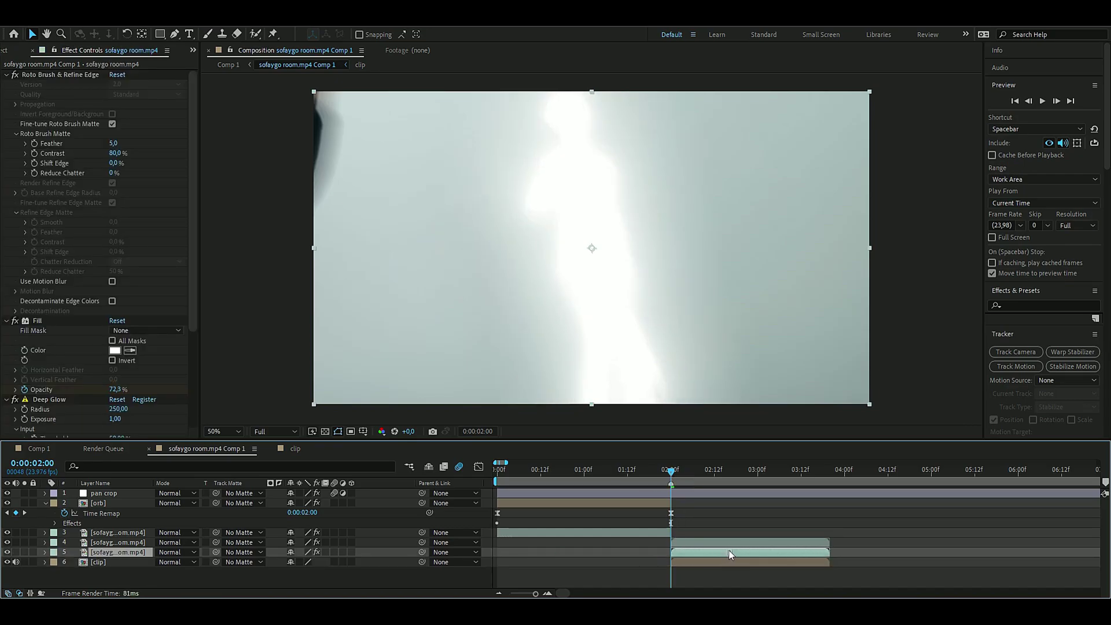
left_click_drag(123, 553, 145, 539)
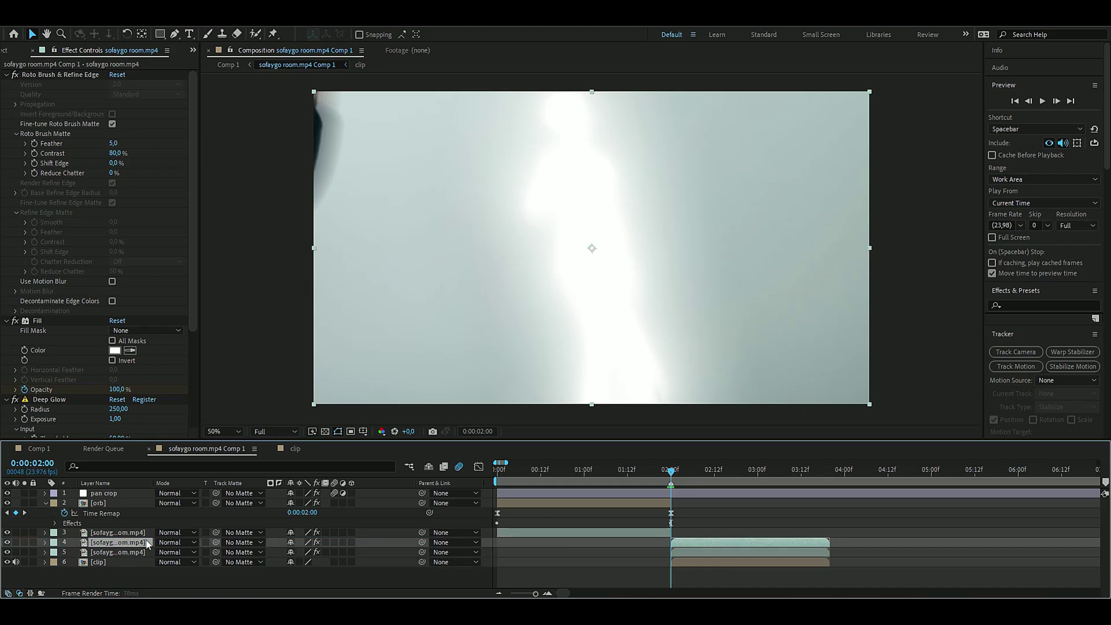
Play the composition from 0:00:00:00 and scrub back through the glow sweep to review the whole effect.
left_click_drag(757, 473, 473, 469)
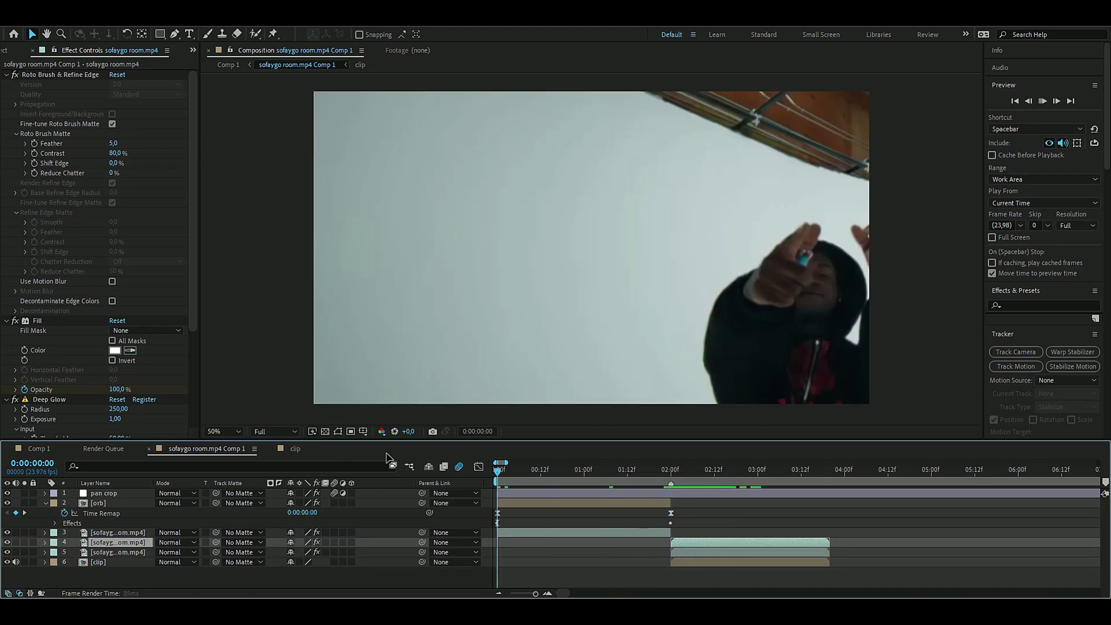
key("space")
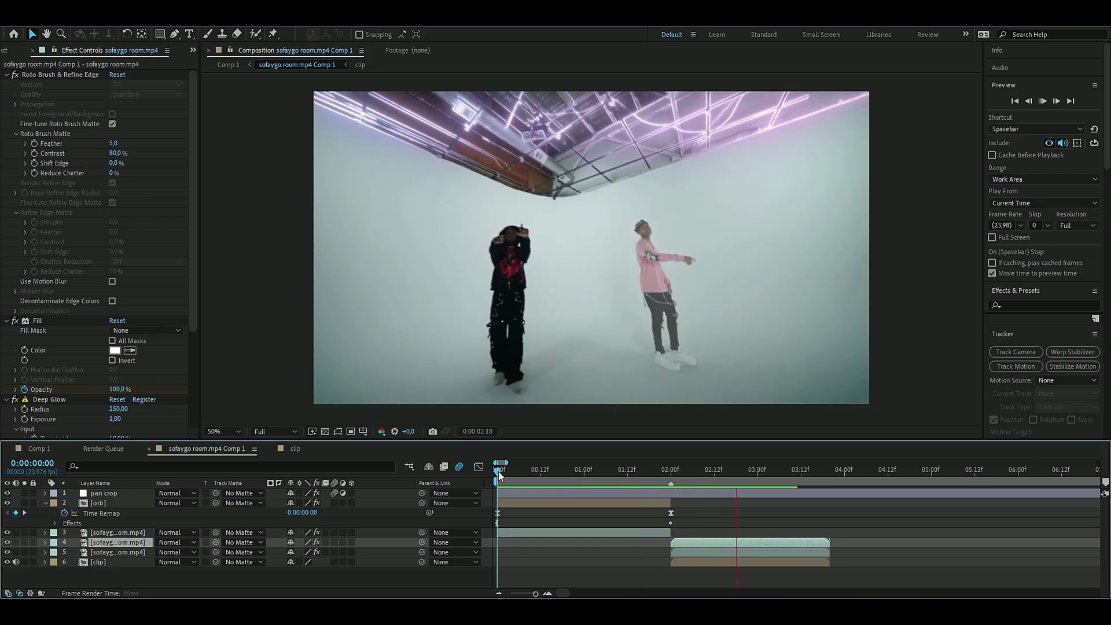
key("space")
key("Page_Up")
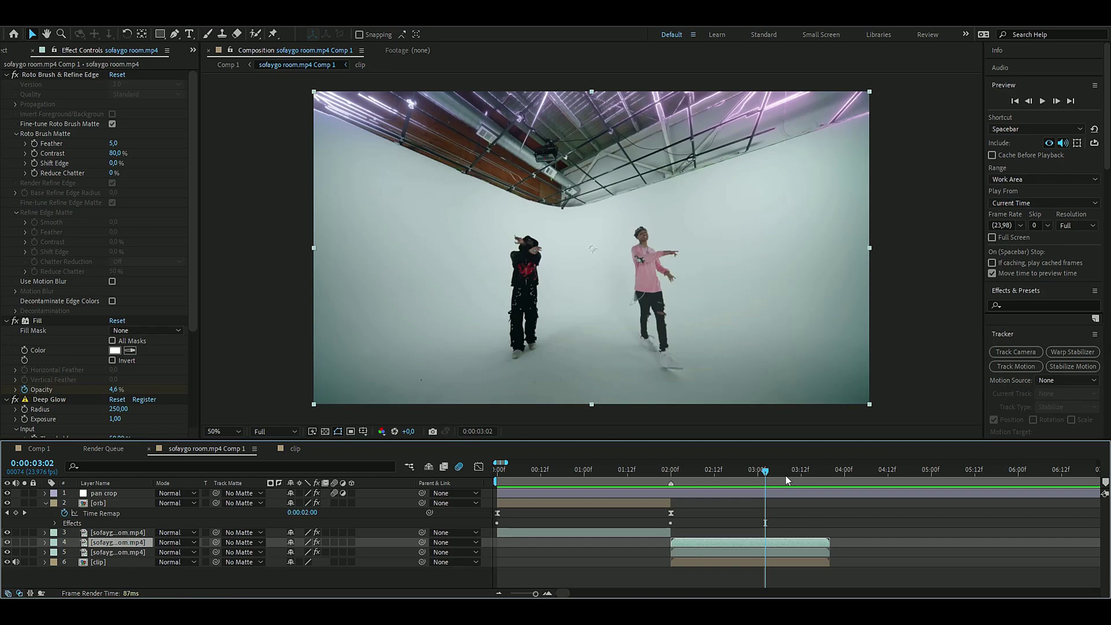
left_click_drag(766, 471, 721, 481)
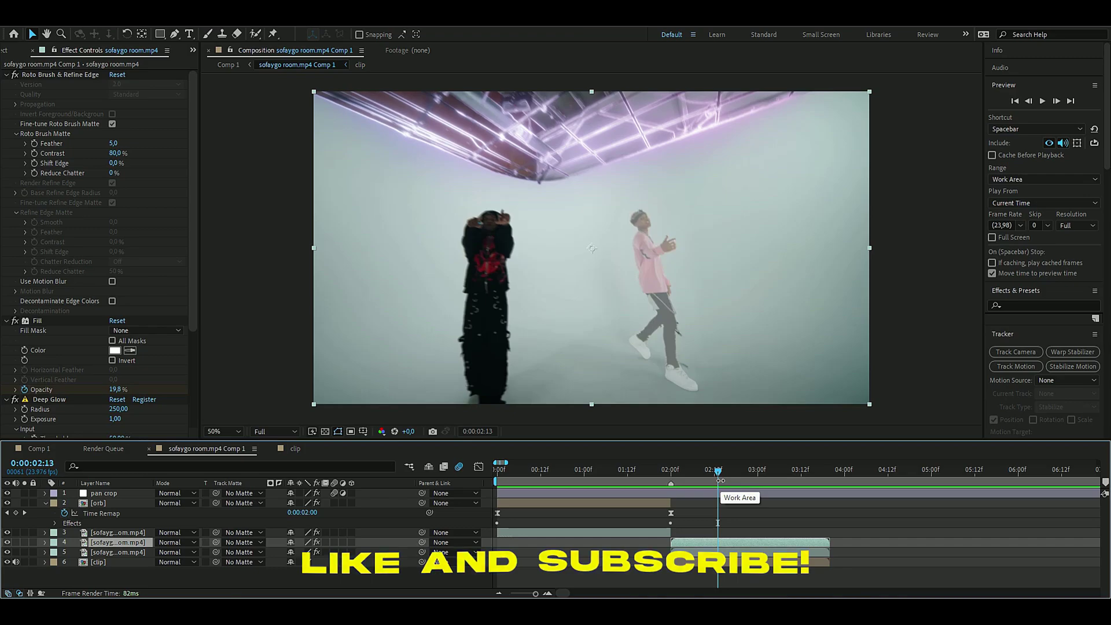